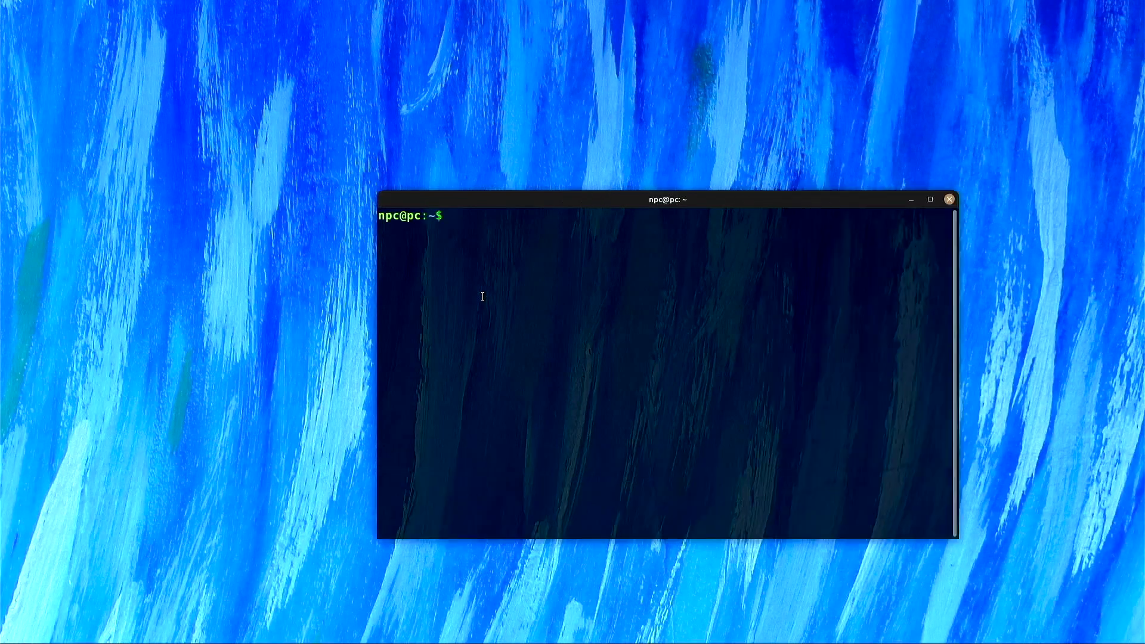
Launch Tor Browser from the tor-browser_en-US folder and search for 'linux tails'
text(cd tor-browser_en-US/)
key(Return)
text(./start-tor-browser.desktop)
key(Return)
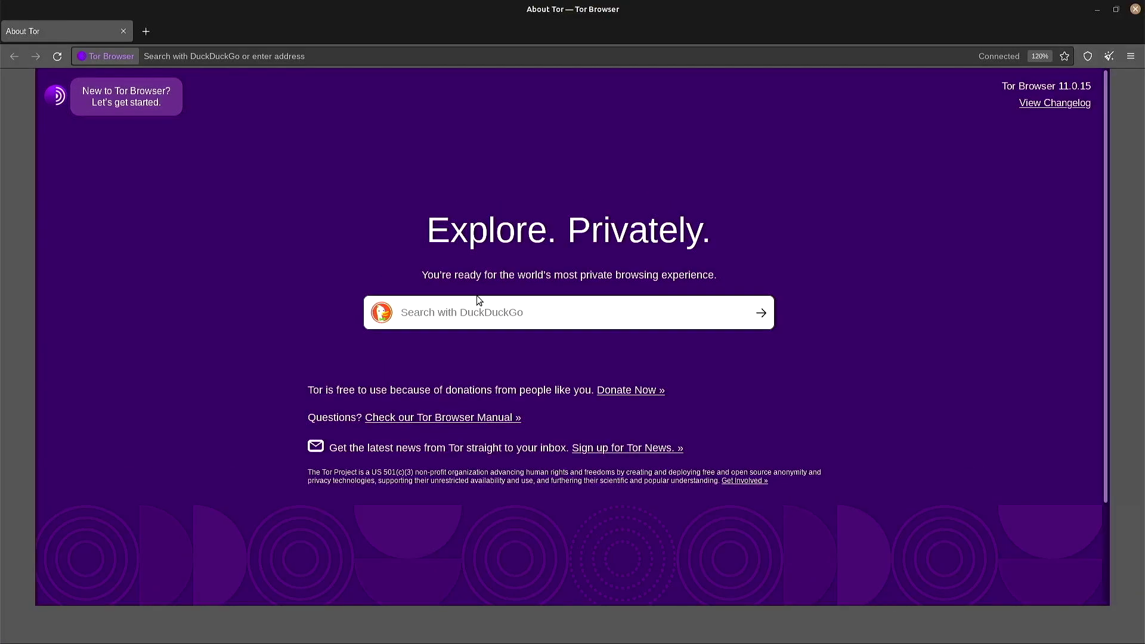
text(linux tails)
key(Return)
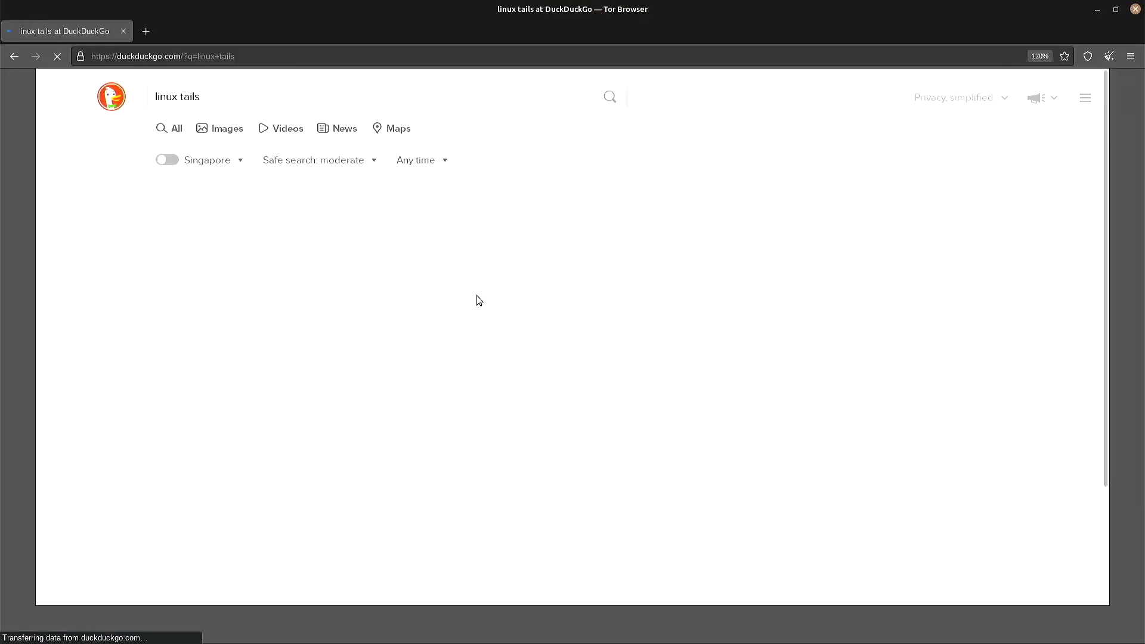
From the Tails site's download-only page, save the tails-amd64-5.1.1.img USB image to Downloads
click(217, 217)
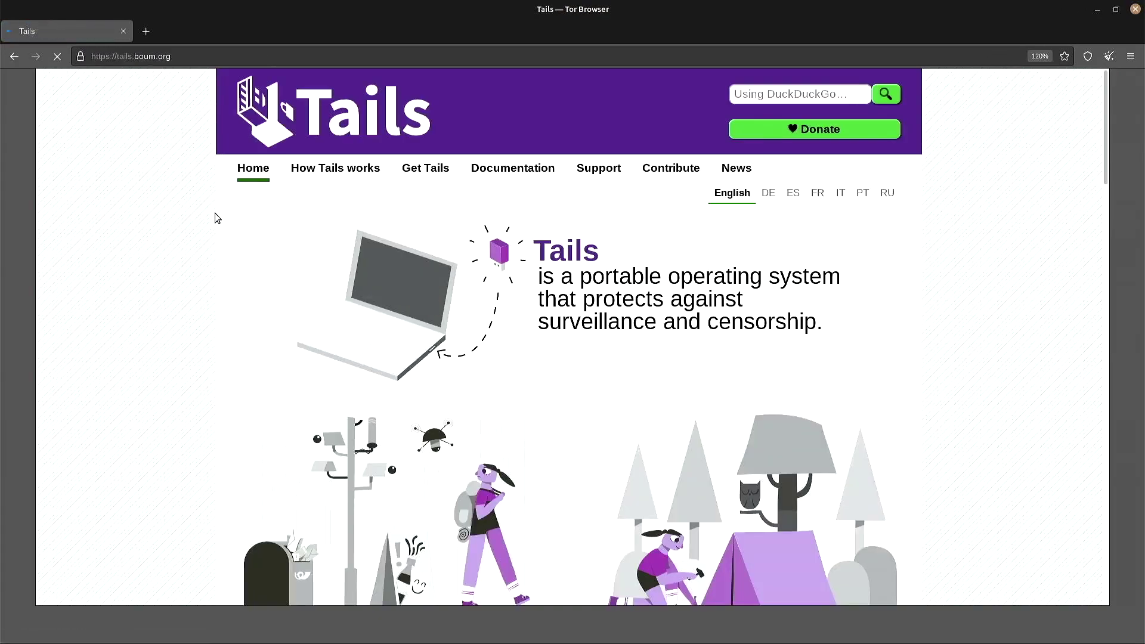
click(410, 166)
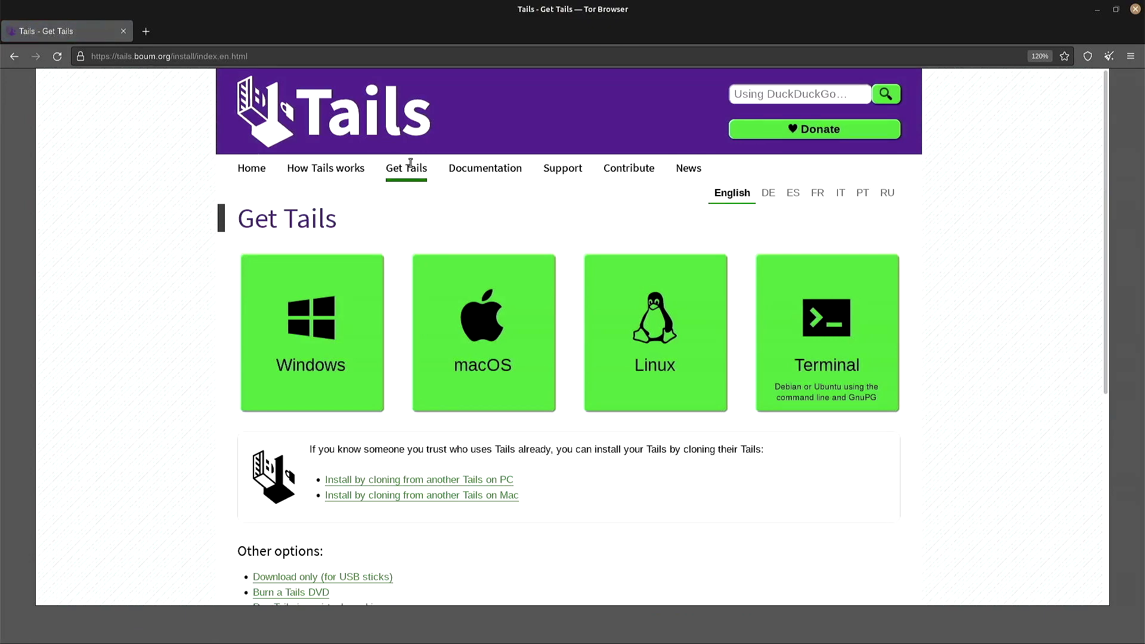
scroll(411, 239, down, 3)
click(378, 399)
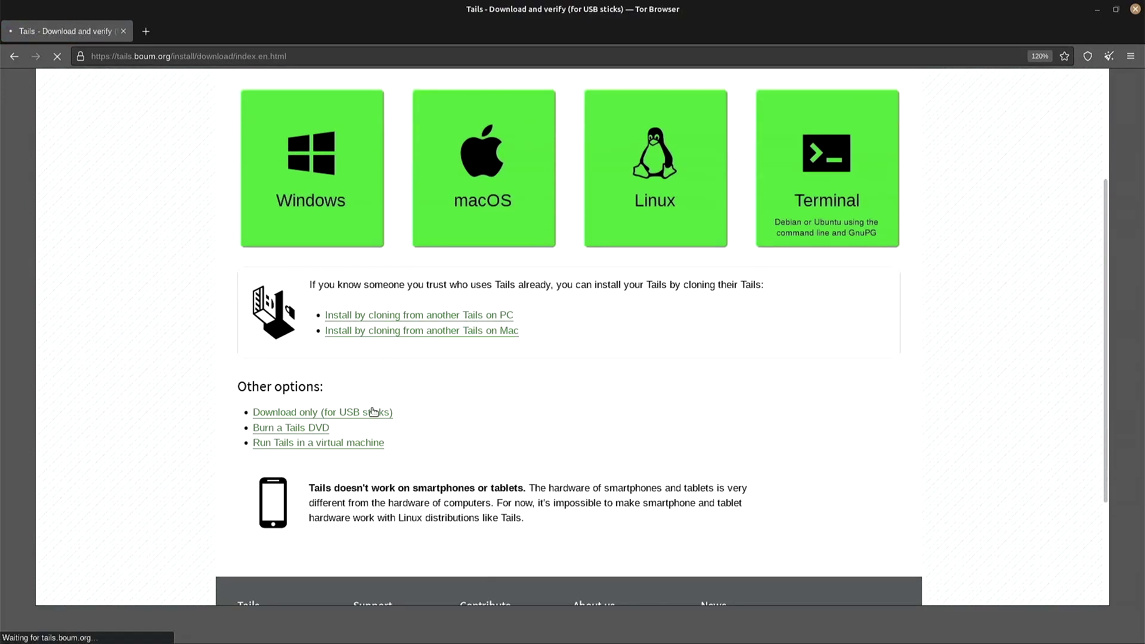
click(373, 362)
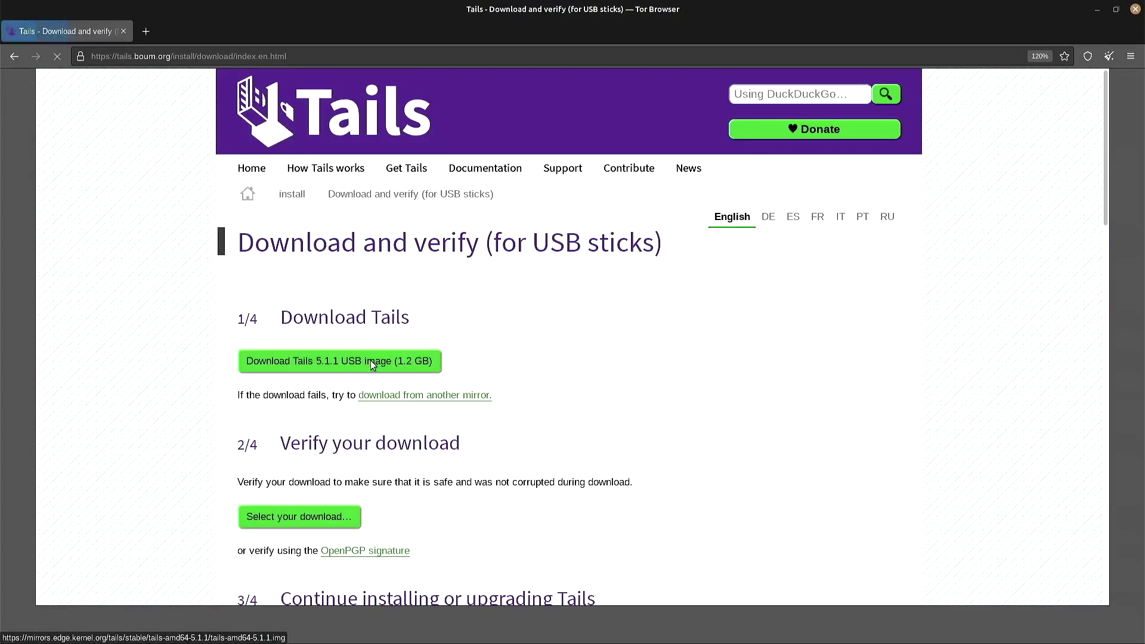
click(367, 354)
click(538, 391)
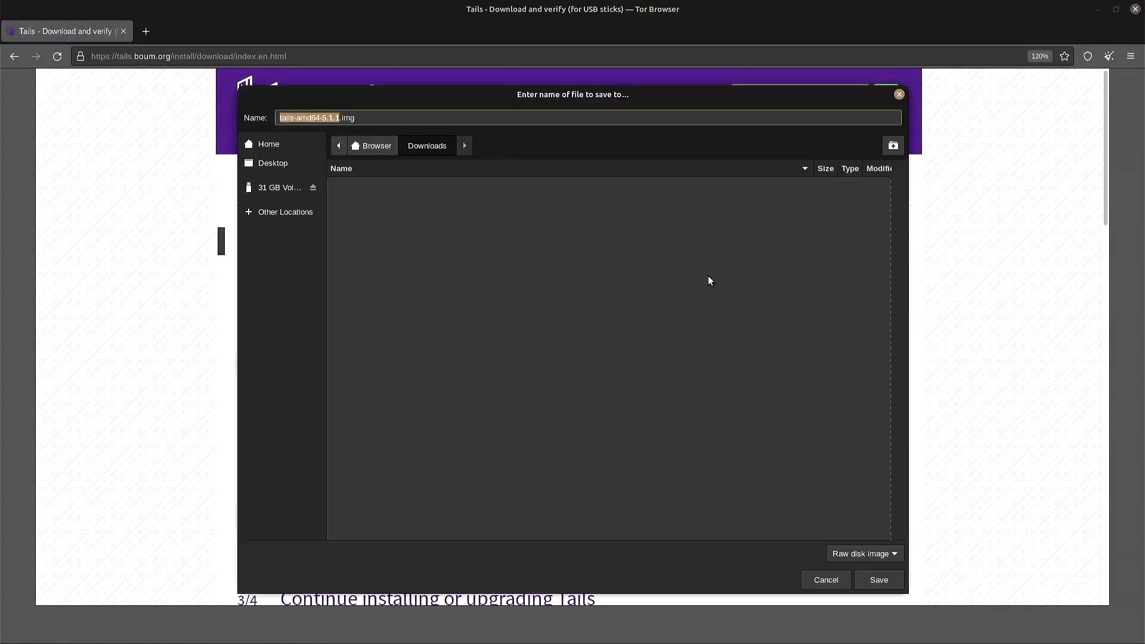
click(880, 579)
Save the image's OpenPGP signature file to Downloads
scroll(665, 496, down, 5)
click(373, 223)
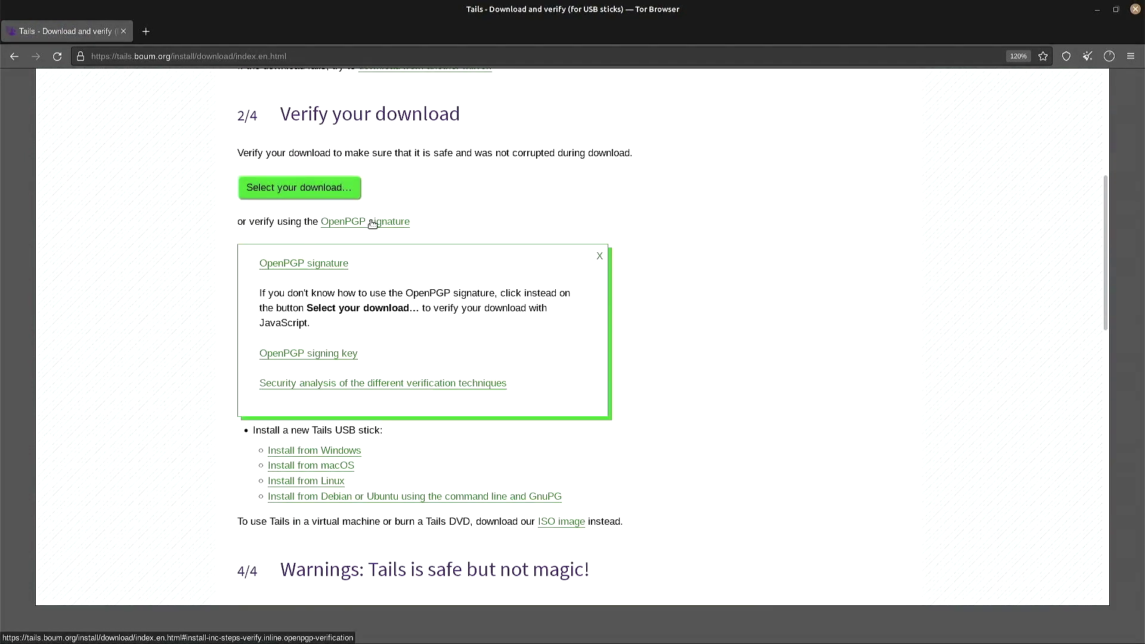
click(305, 263)
click(368, 352)
click(548, 391)
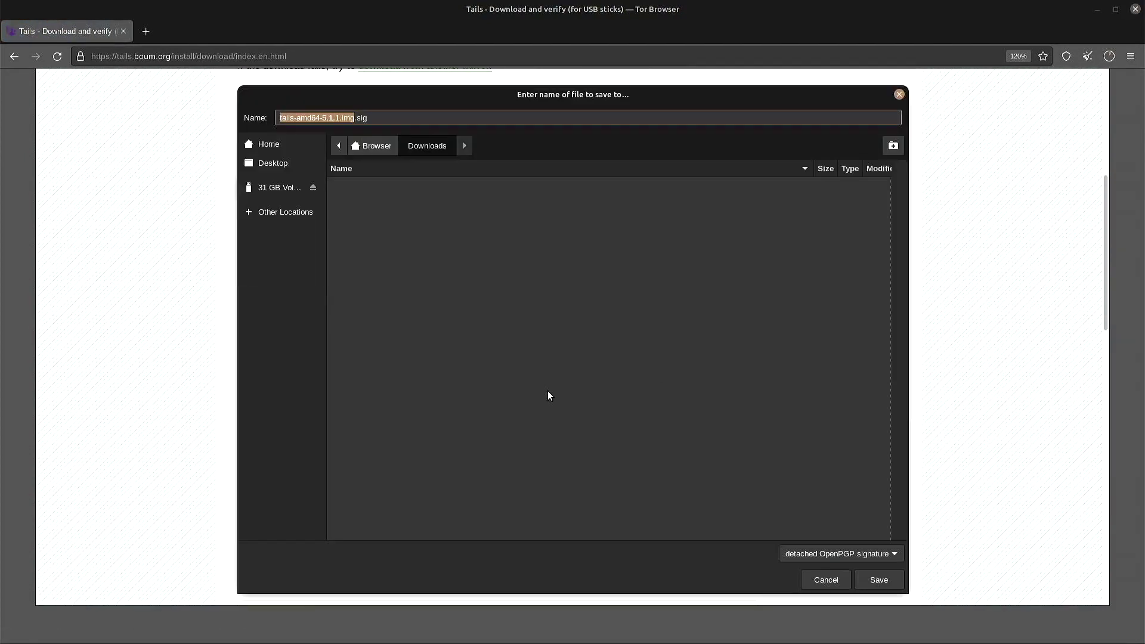
click(879, 580)
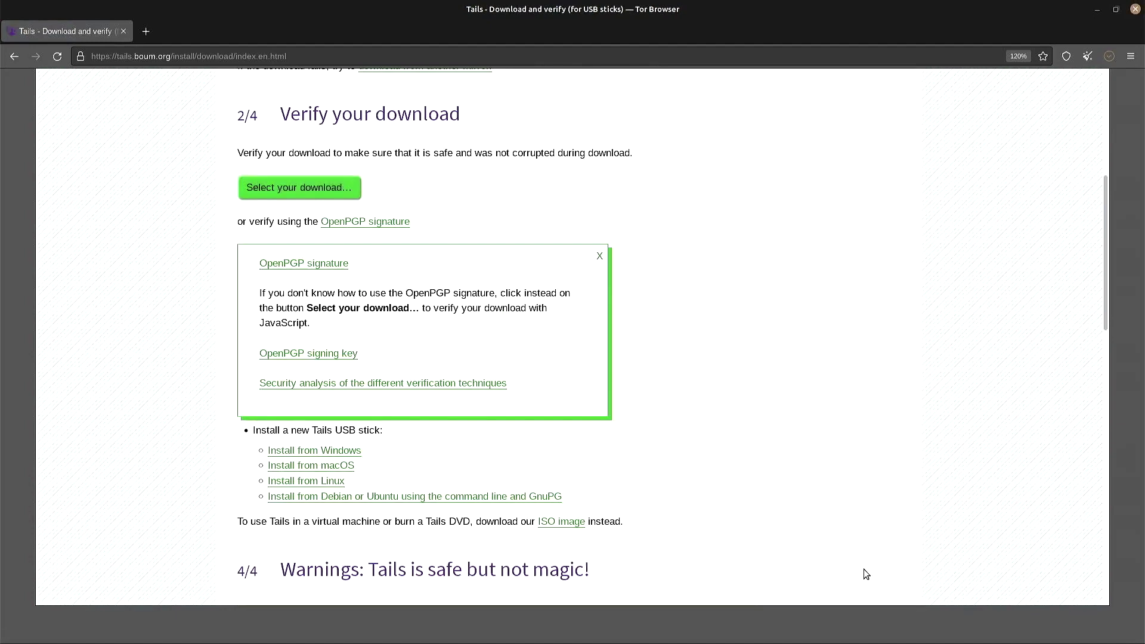
Save the Tails signing key to Downloads and check the finished downloads list
click(298, 356)
click(536, 394)
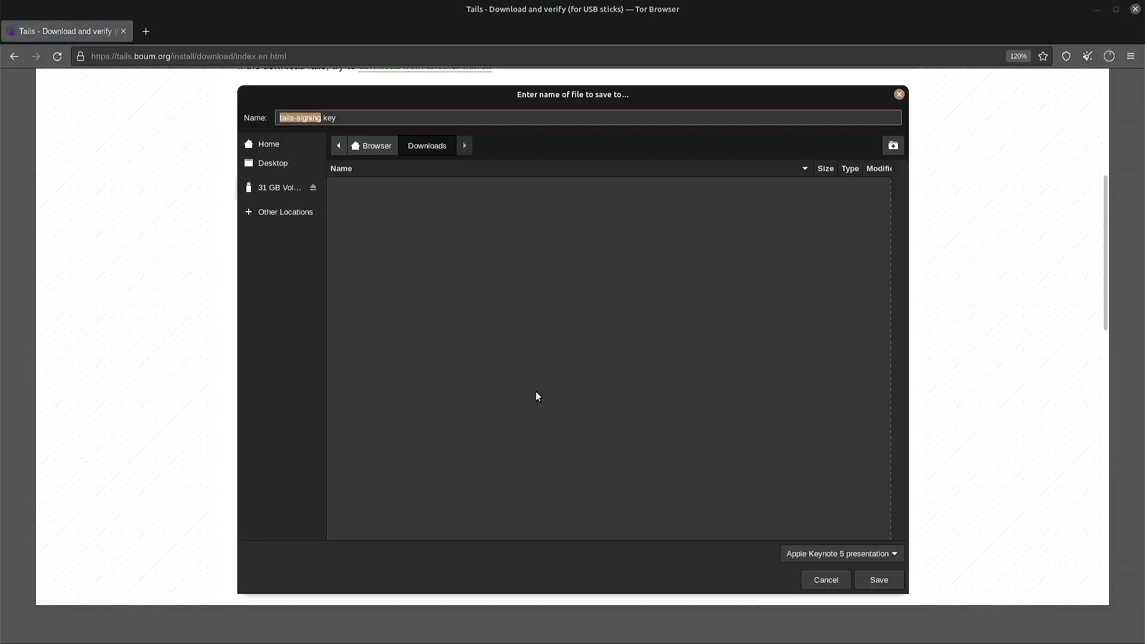
click(880, 580)
click(1111, 58)
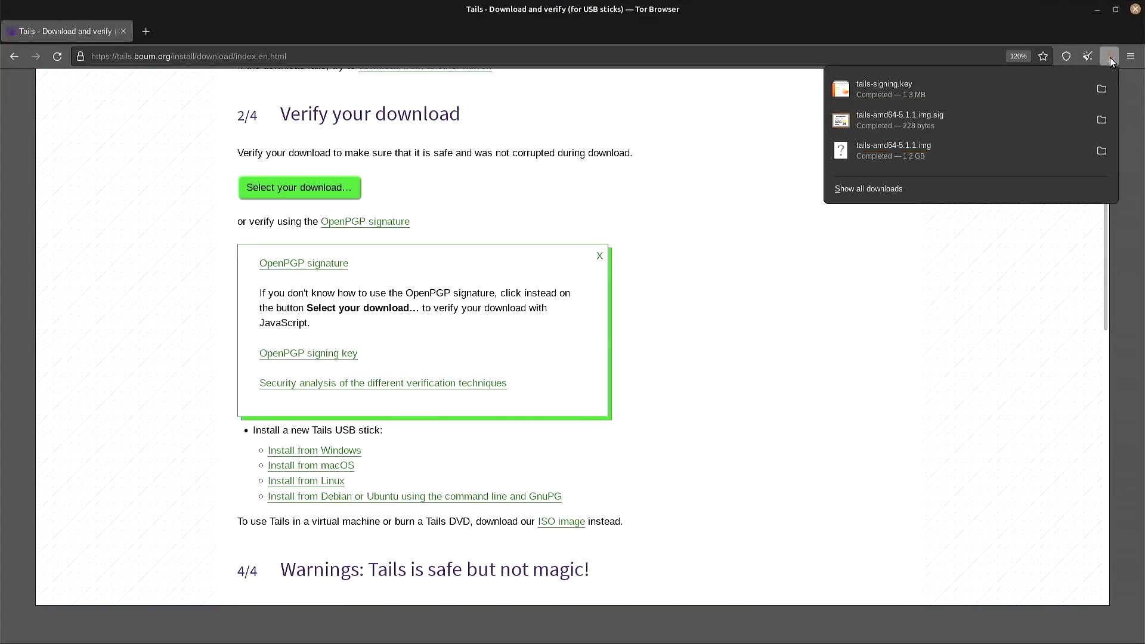
Close Tor Browser, maximize the terminal and list the files in Browser/Downloads
click(1135, 10)
click(1135, 10)
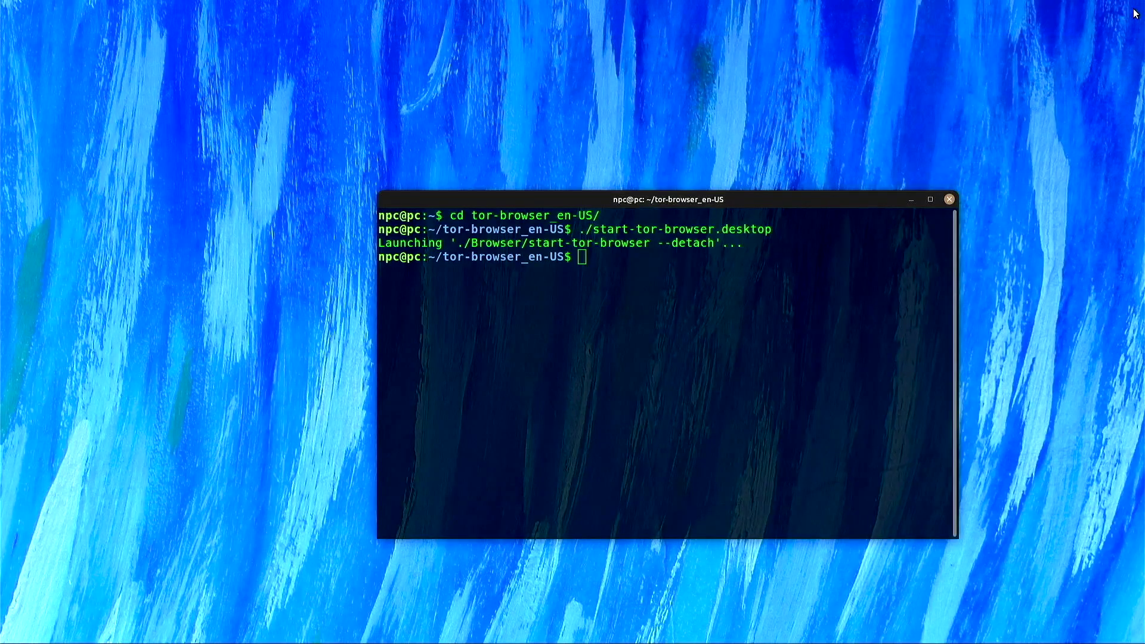
key(super+Up)
text(cd Browser/D)
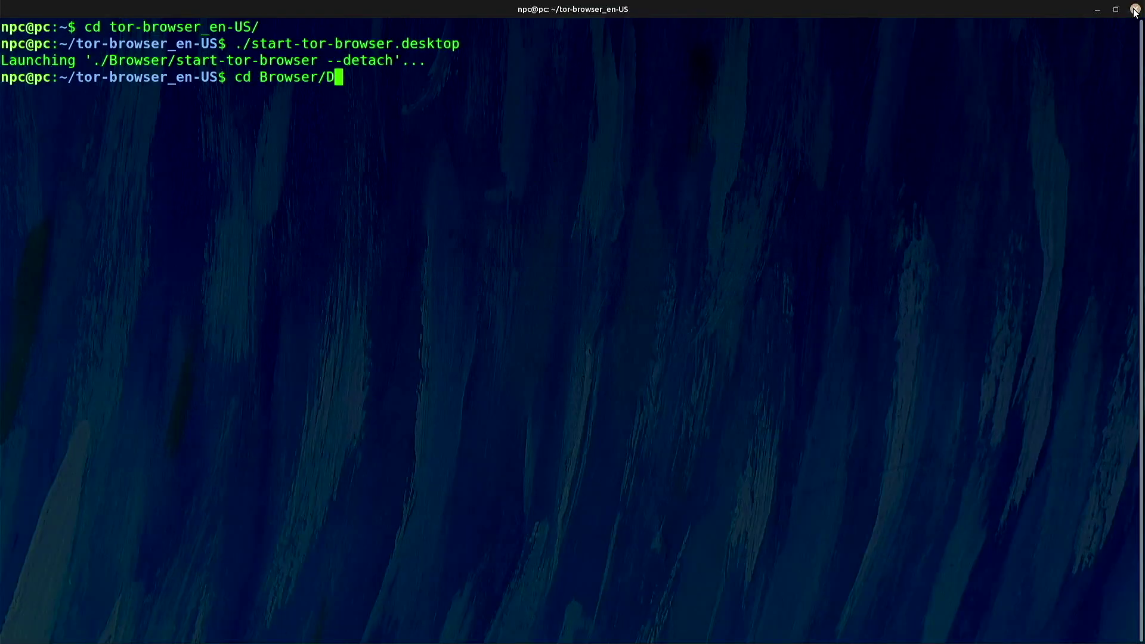
key(Tab)
key(Return)
key(ctrl+l)
text(ls)
key(Return)
Import tails-signing.key into gpg
text(gpg --import t)
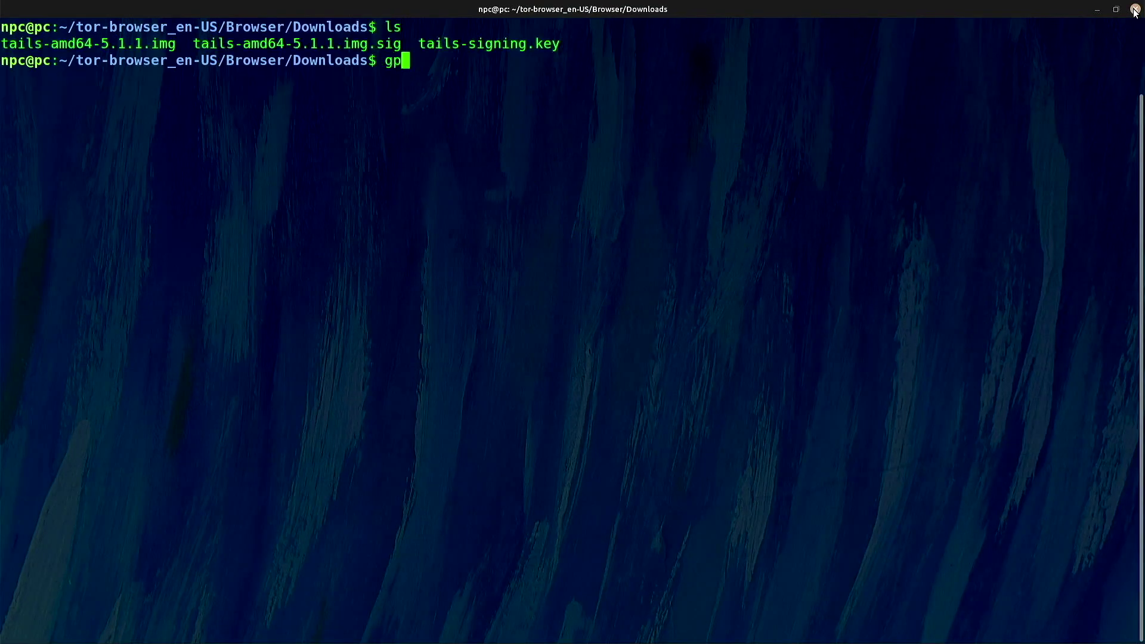
key(Tab)
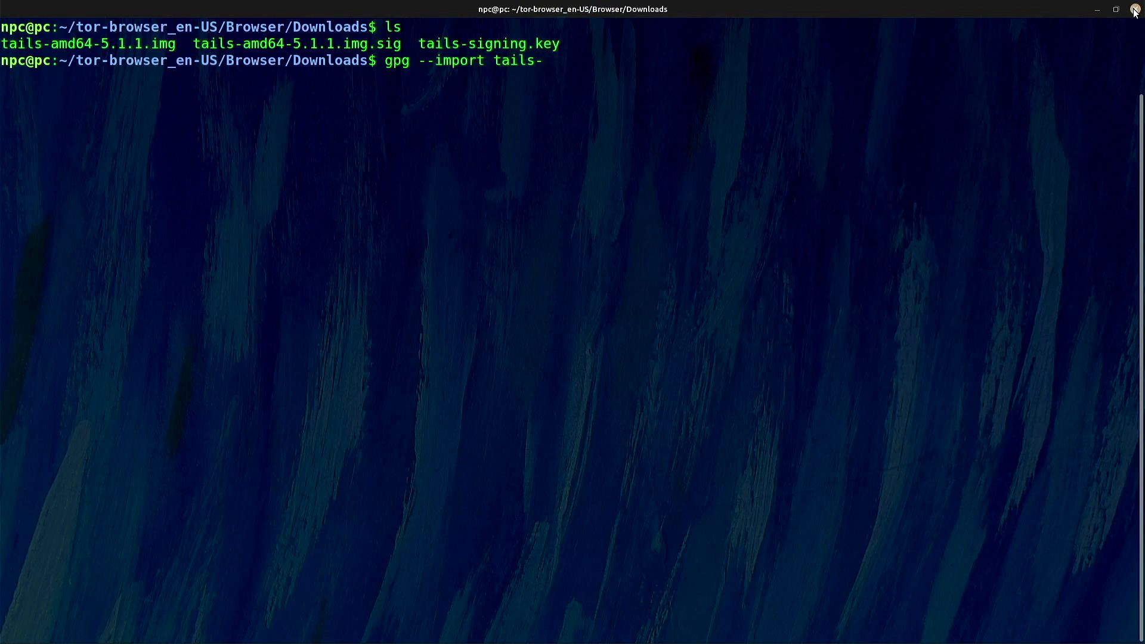
text(s)
key(Tab)
key(Return)
Verify tails-amd64-5.1.1.img against tails-amd64-5.1.1.img.sig with gpg --verify
text(gpg --verify t)
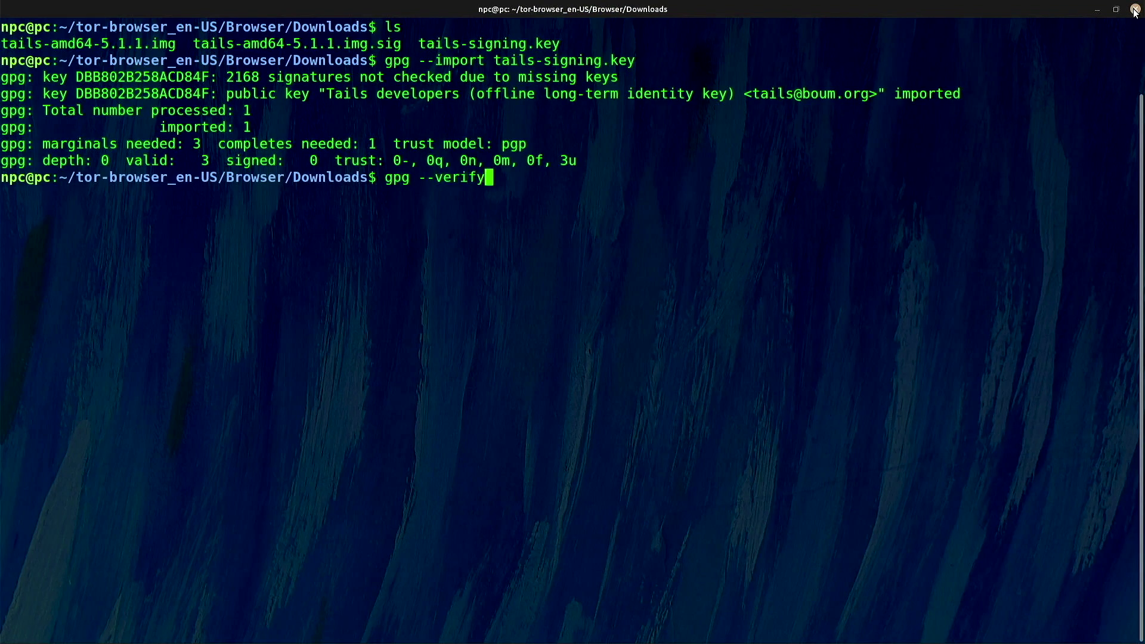
key(Tab)
text(a)
key(Tab)
text(.sig)
key(Return)
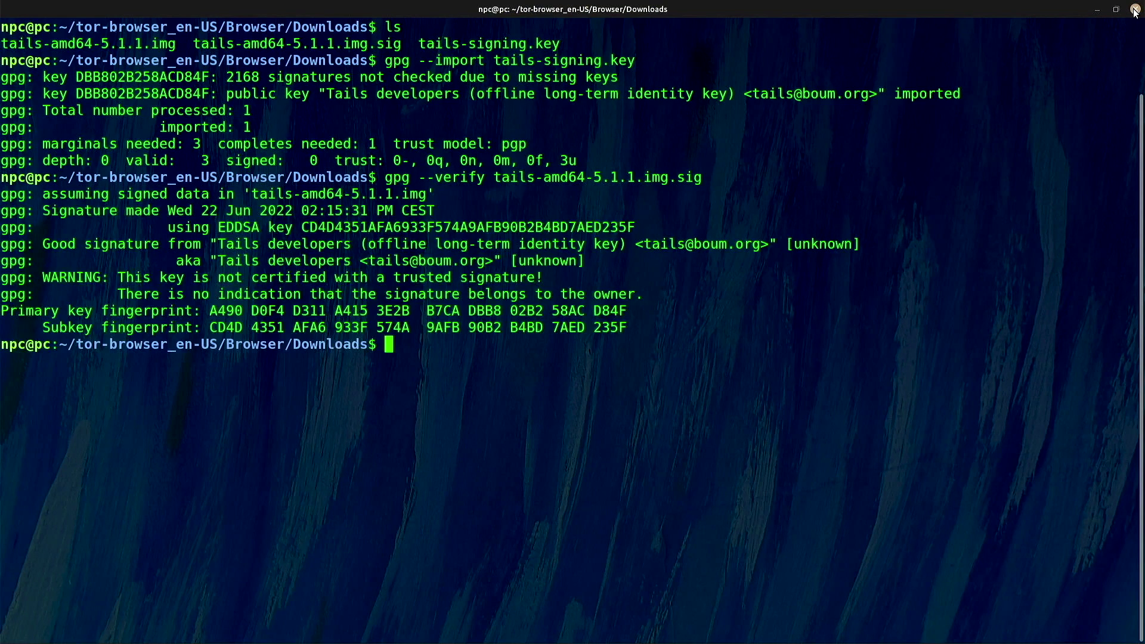
Delete tails-signing.key and the .sig file, then clear the screen
text(rm t)
key(Tab)
text(s)
key(Tab)
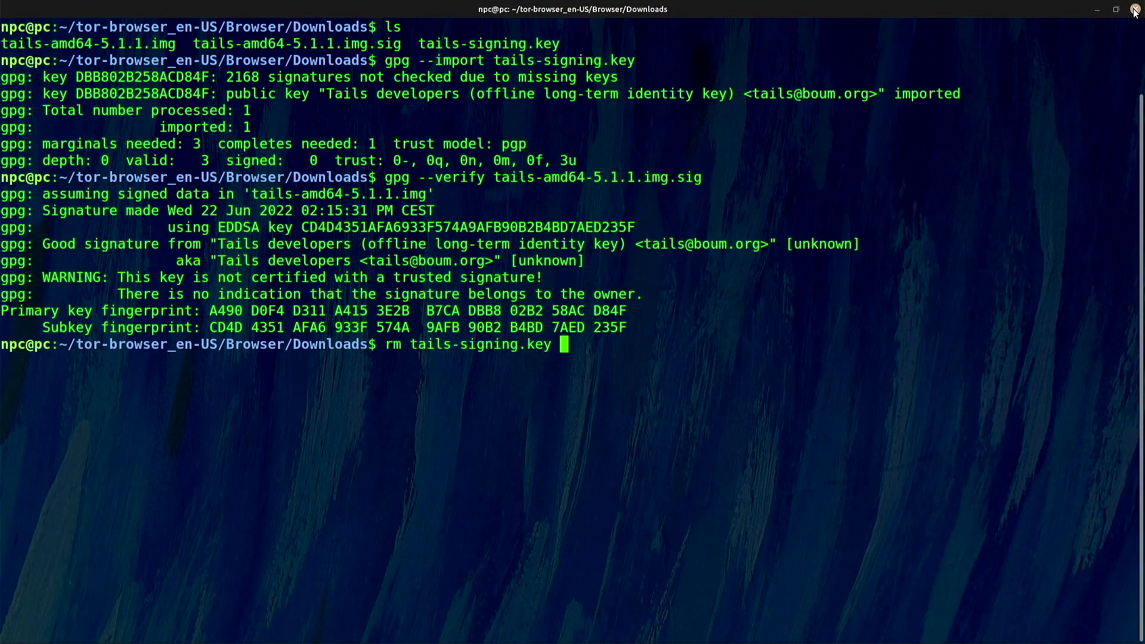
text(t)
key(Tab)
text(a)
key(Tab)
text(.)
key(Tab)
key(Return)
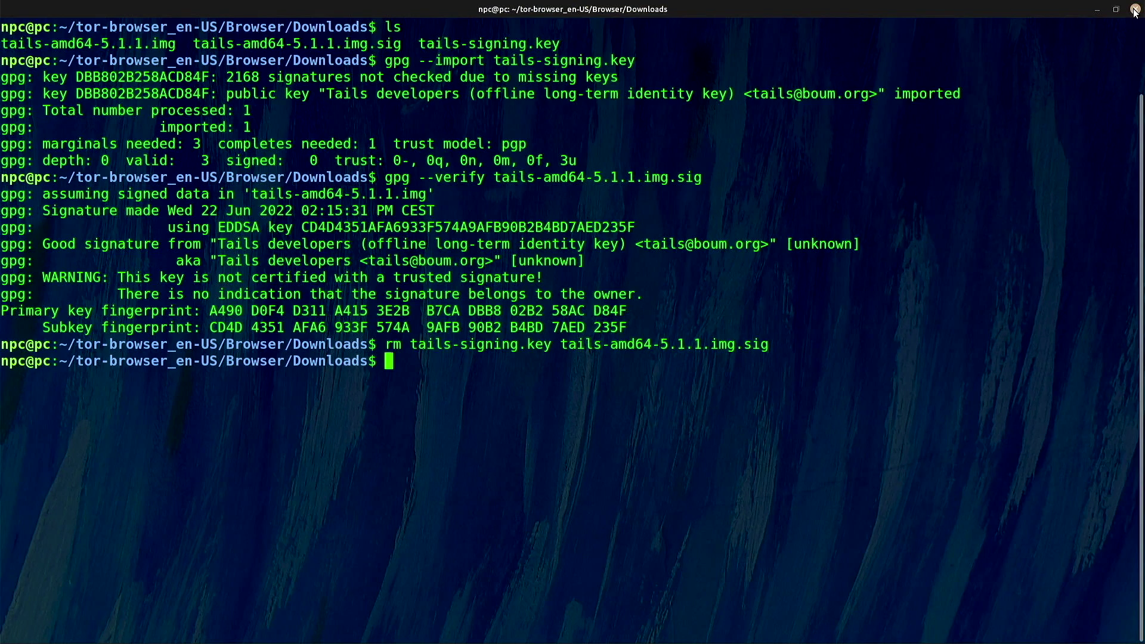
key(ctrl+l)
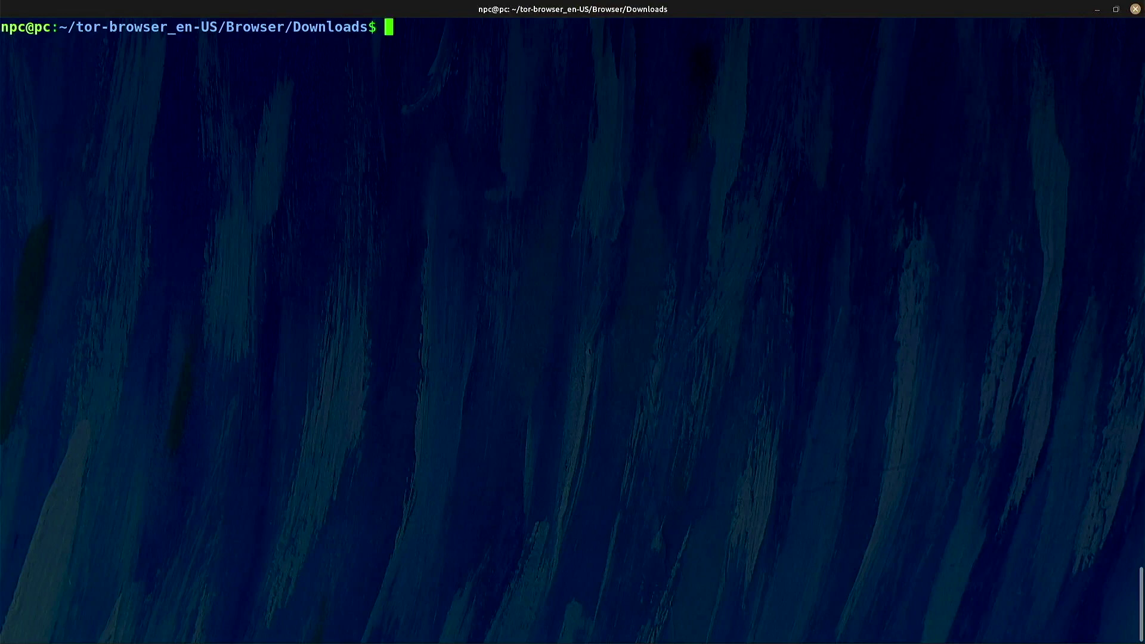
Run lsblk before and after plugging in the USB stick to identify the 28,7G drive as sdb
text(lsblk)
key(Return)
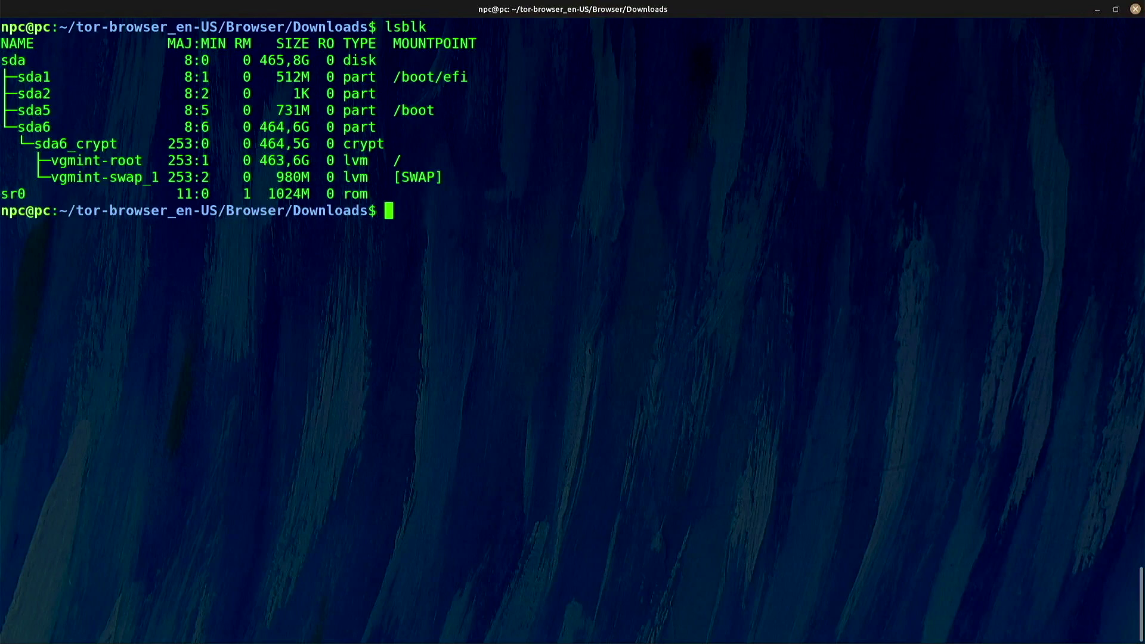
key(Up)
key(Return)
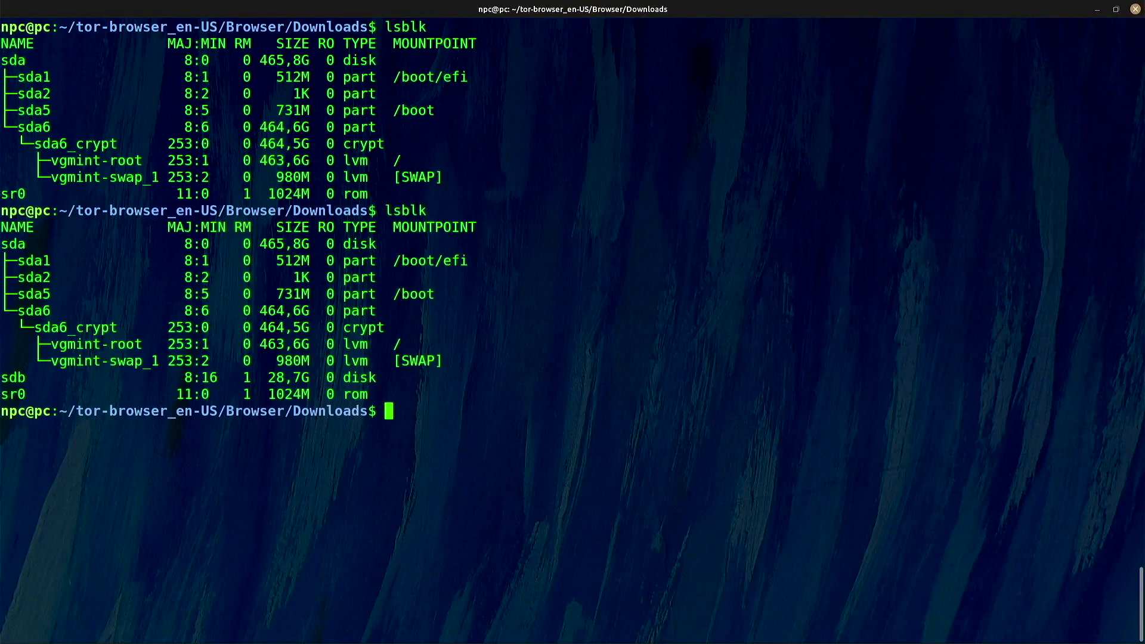
double_click(6, 378)
Copy tails-amd64-5.1.1.img onto /dev/sdb with sudo cp
text(ls)
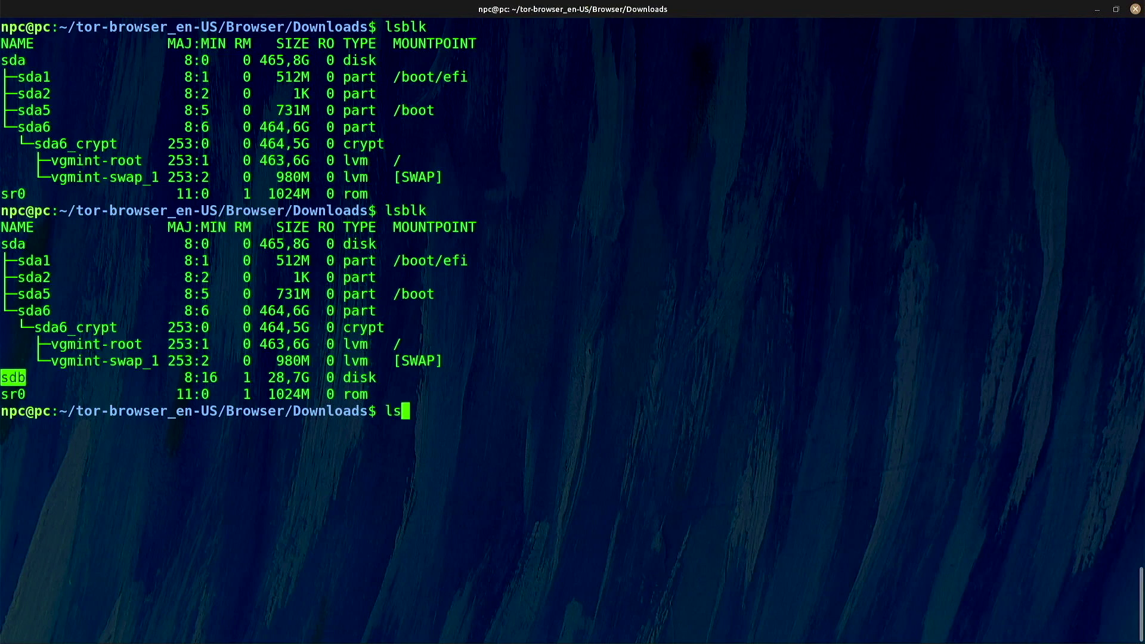
key(Return)
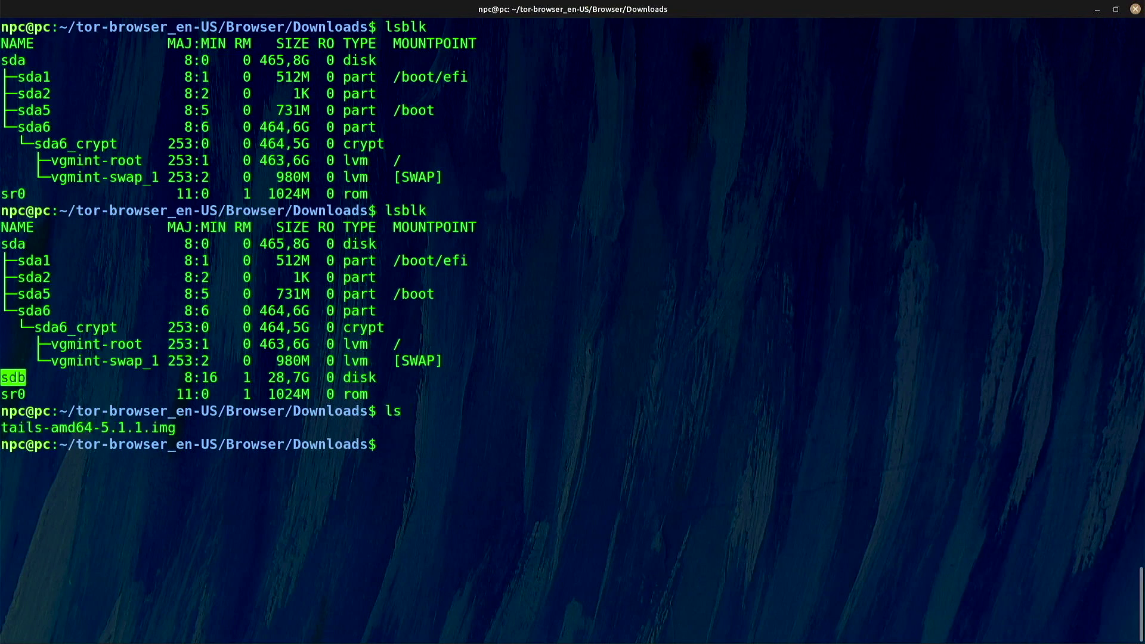
text(sudo cp t)
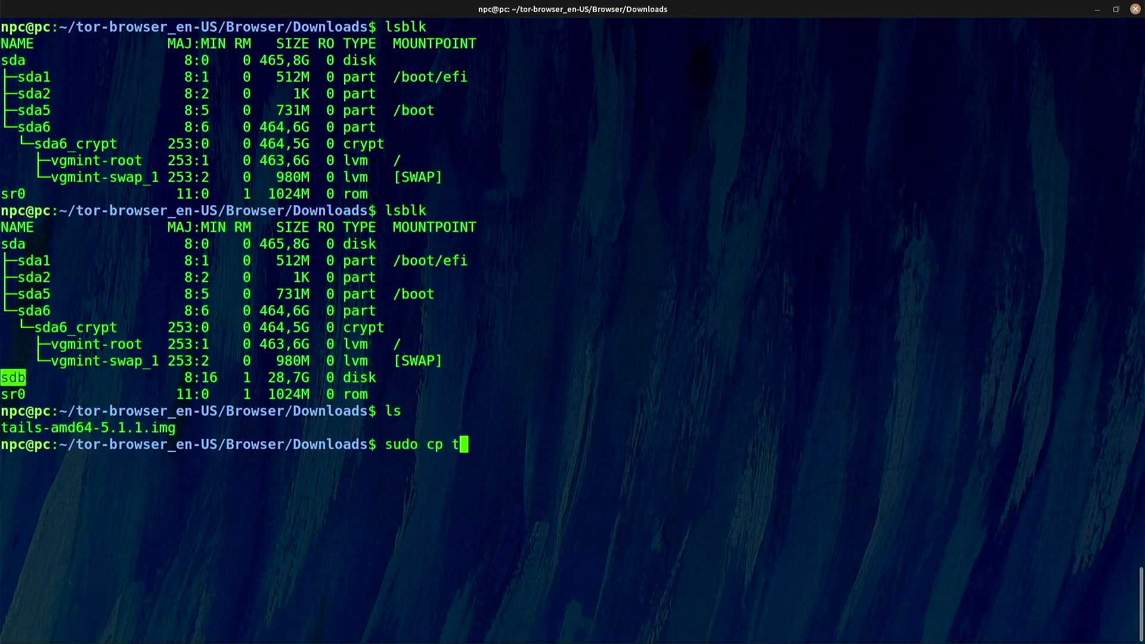
key(Tab)
text(/dev/sdb)
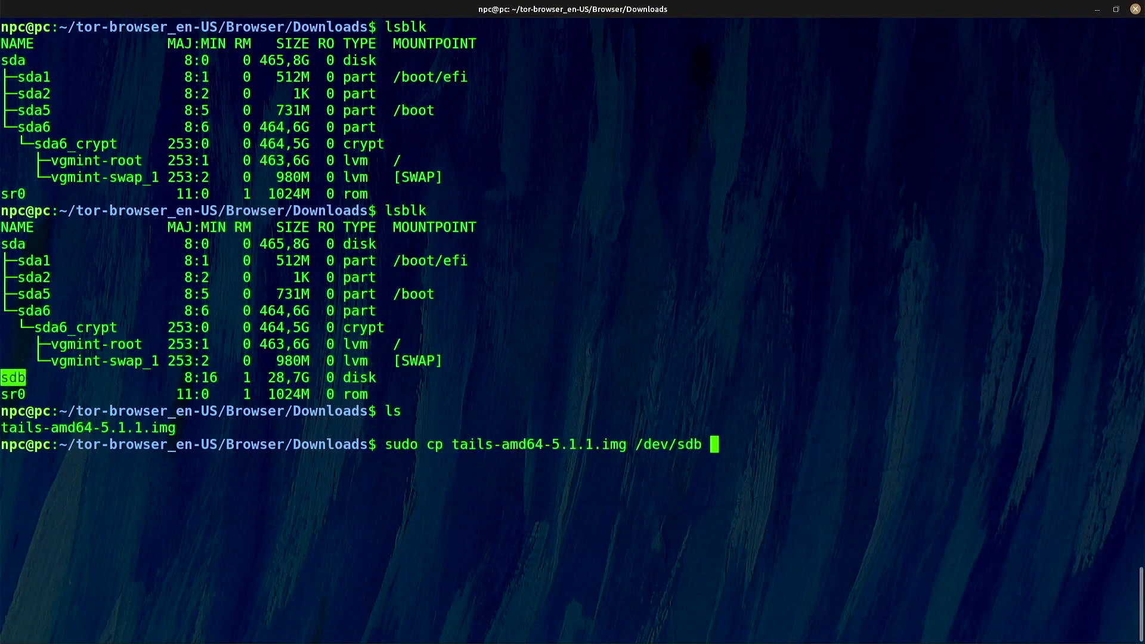
key(Return)
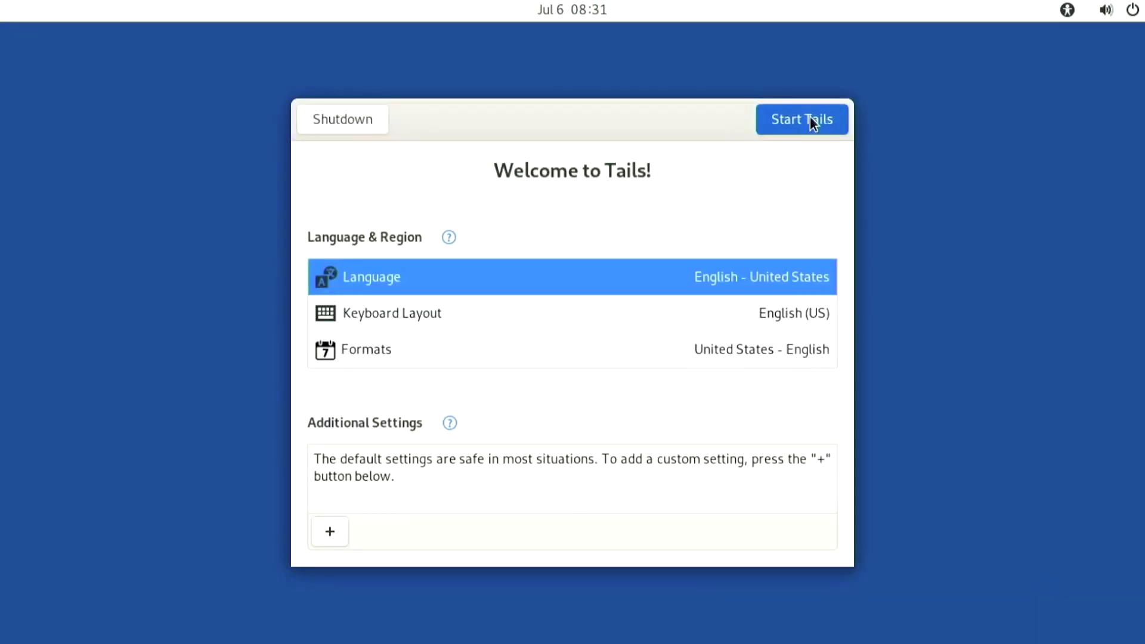
Start Tails, close the Tor Connection window, and launch Applications > Tails > Configure persistent volume
click(810, 117)
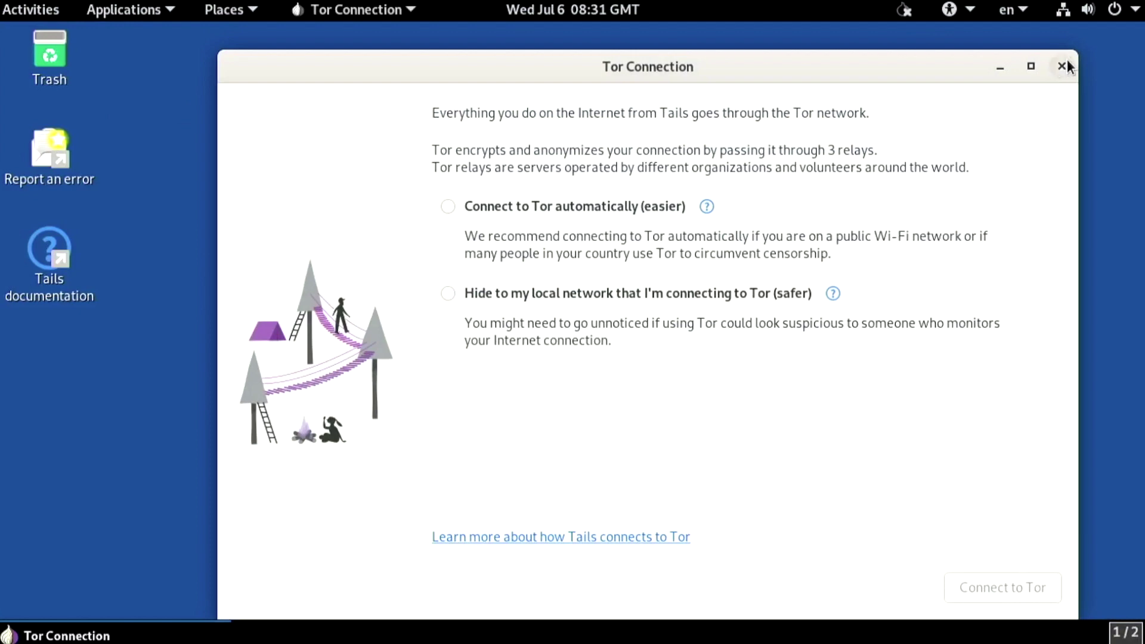
click(1063, 67)
click(127, 9)
mouse_move(129, 131)
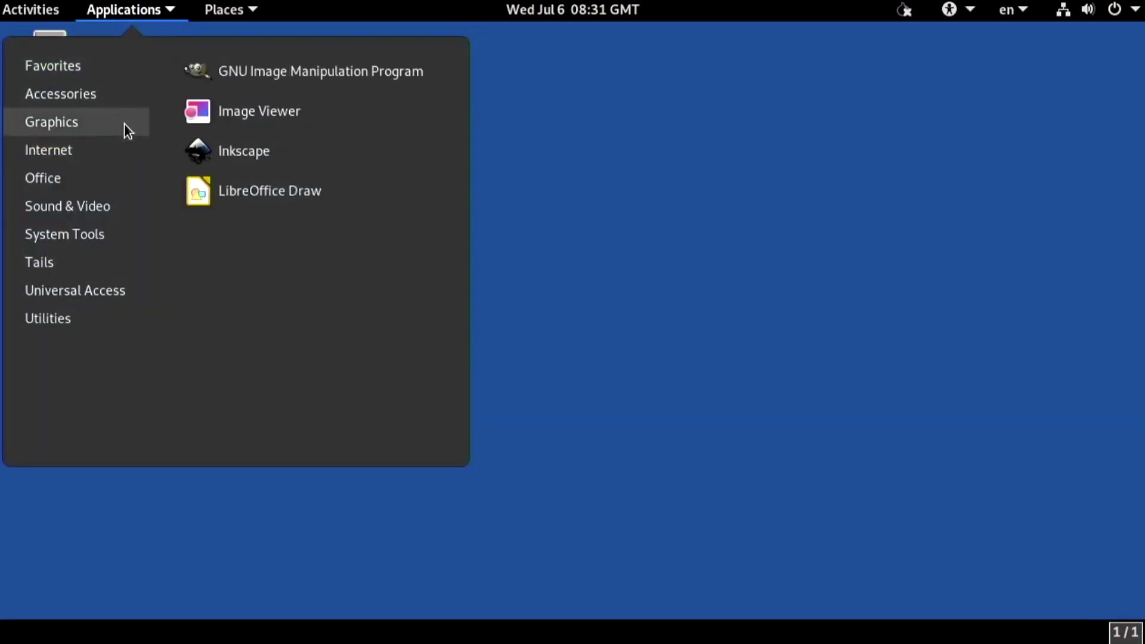
mouse_move(124, 251)
click(309, 150)
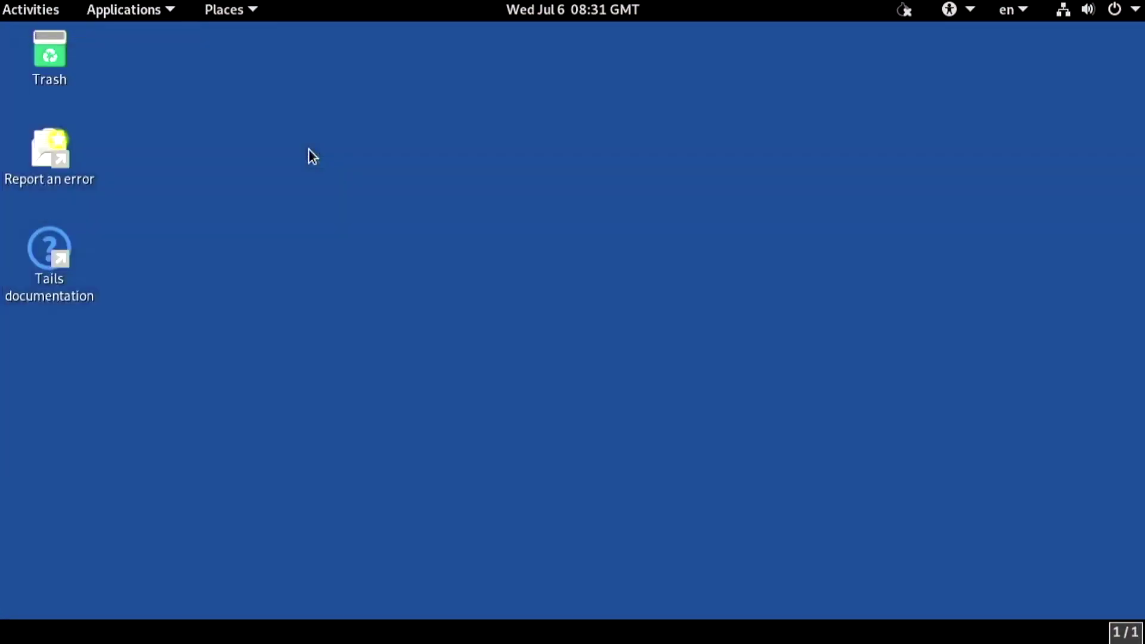
Enter the persistent volume passphrase and move to the repeat-passphrase field
text(••••••••••)
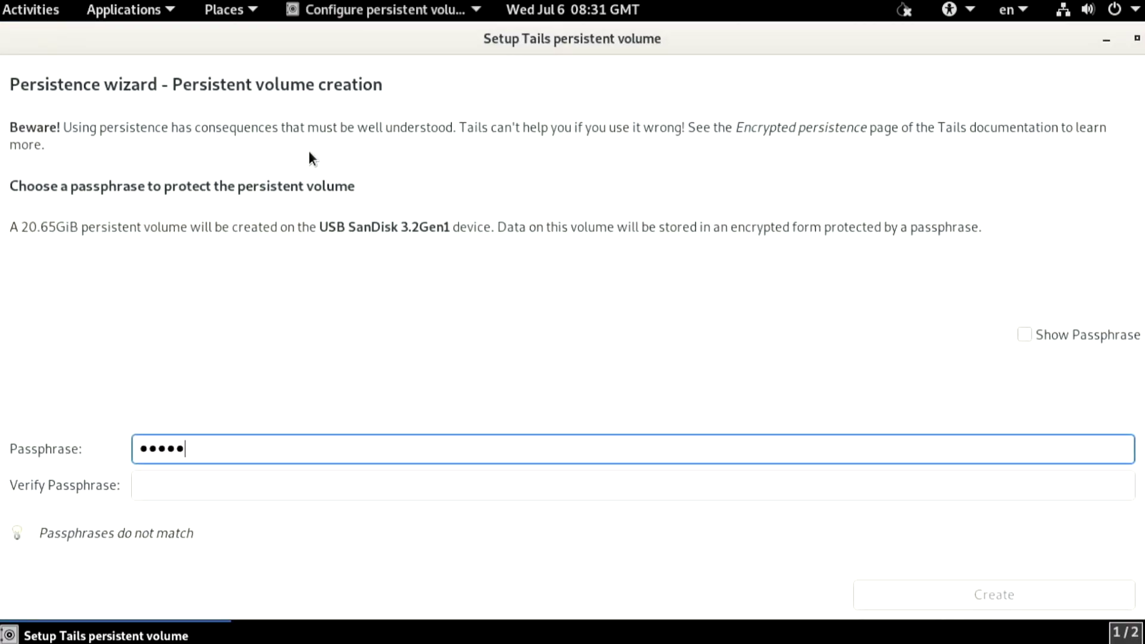
text(•••••)
key(Tab)
text(•••••••••••••••)
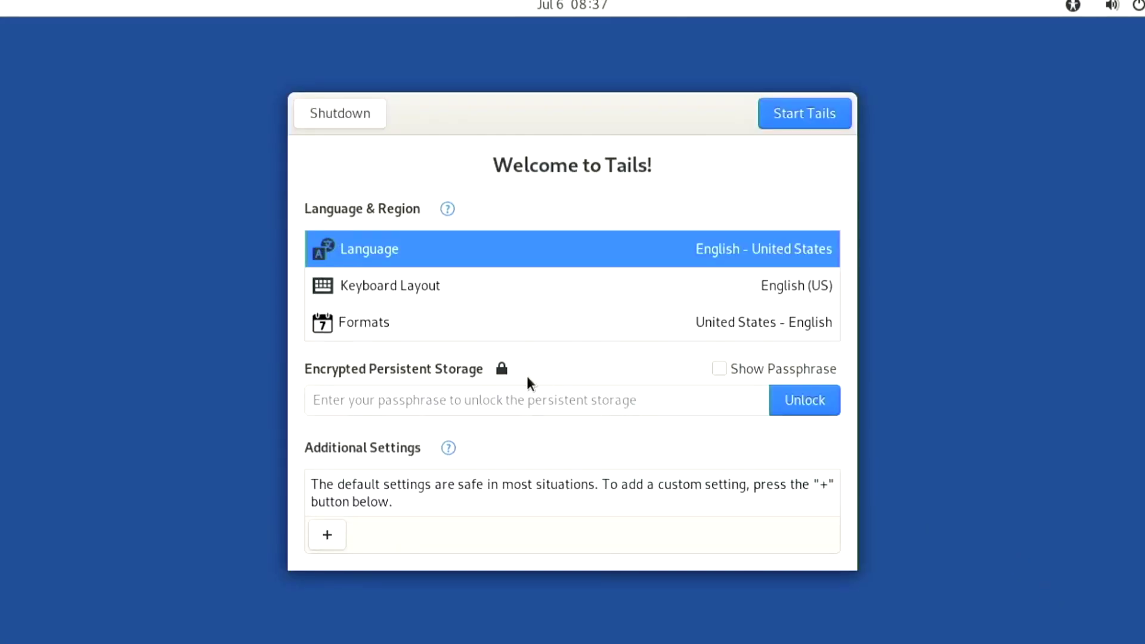
Unlock the persistent storage with its passphrase on the Welcome screen
click(555, 400)
text(••••••••••••••)
key(Return)
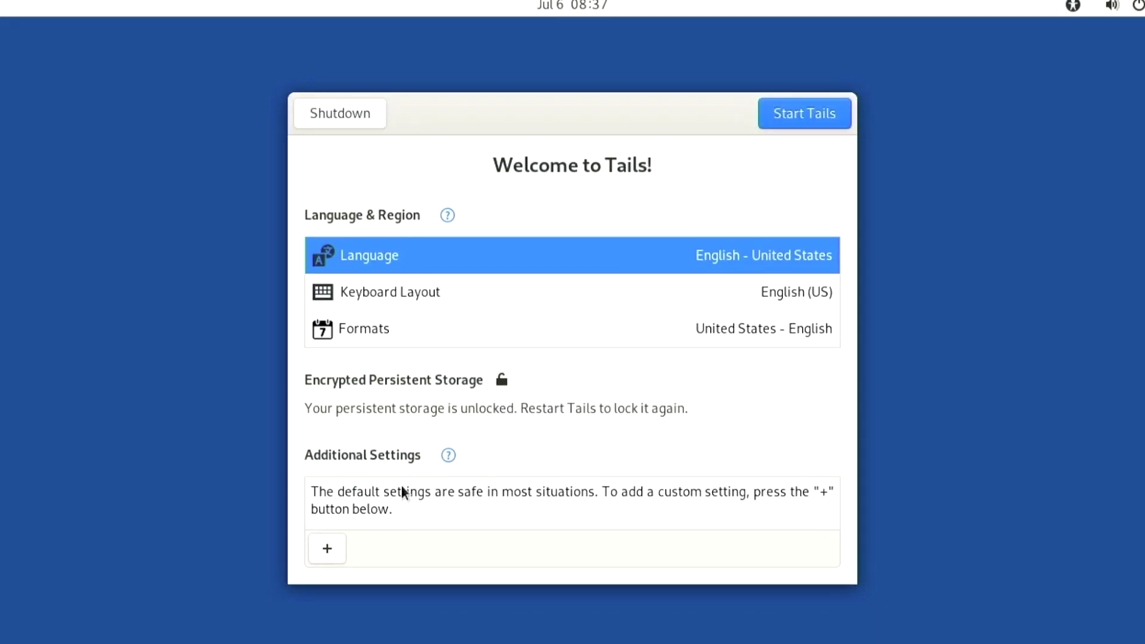
Add an administration password, entered twice, then start Tails and choose automatic Tor connection
click(315, 554)
click(484, 217)
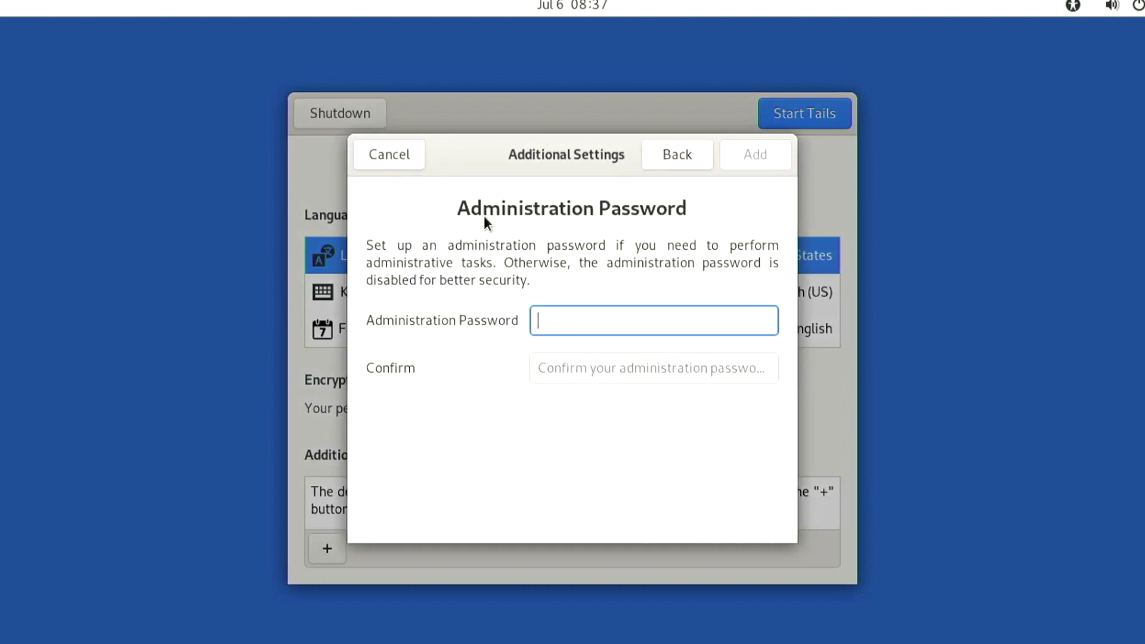
text(••••••••)
key(Tab)
text(••••••••)
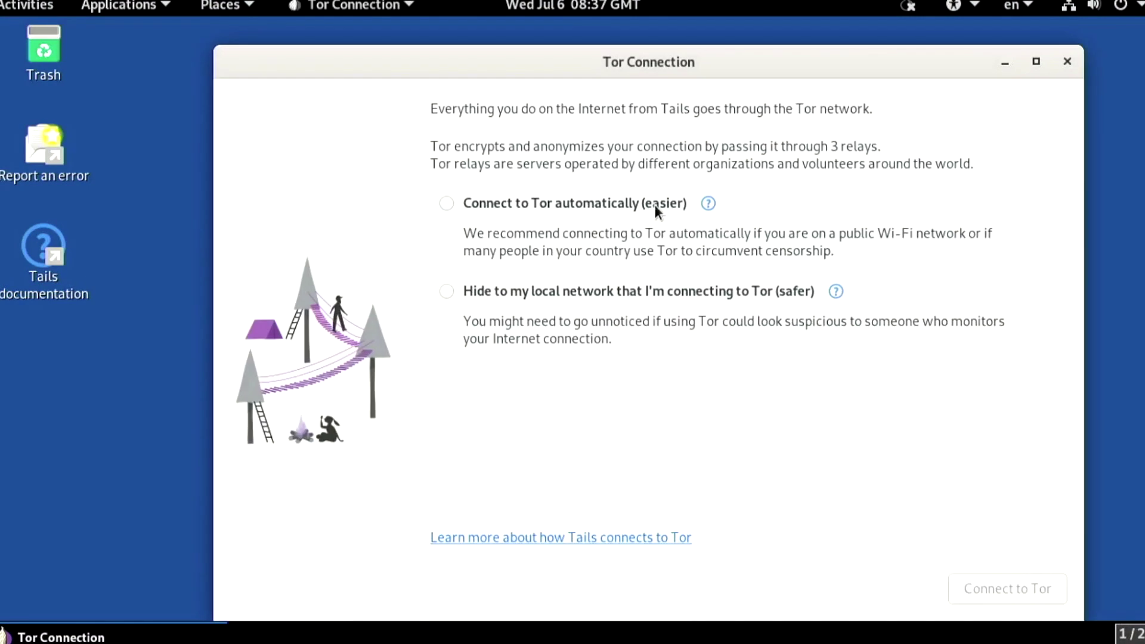
click(655, 205)
Connect to Tor, launch Tor Browser and close the Tor Connection window
click(1044, 584)
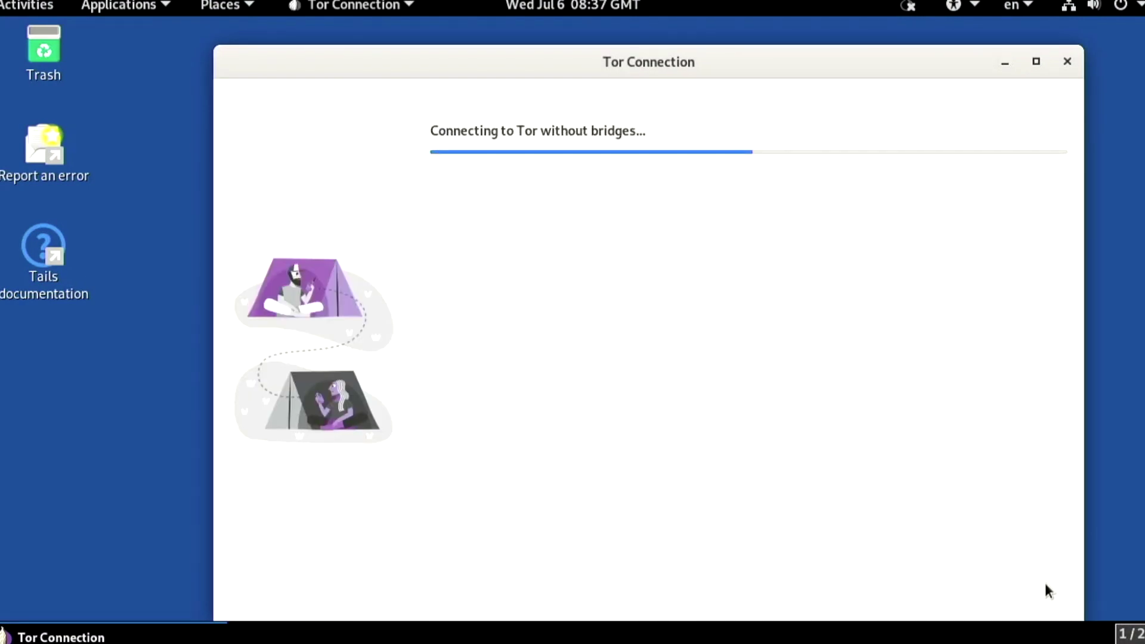
click(991, 546)
click(1068, 60)
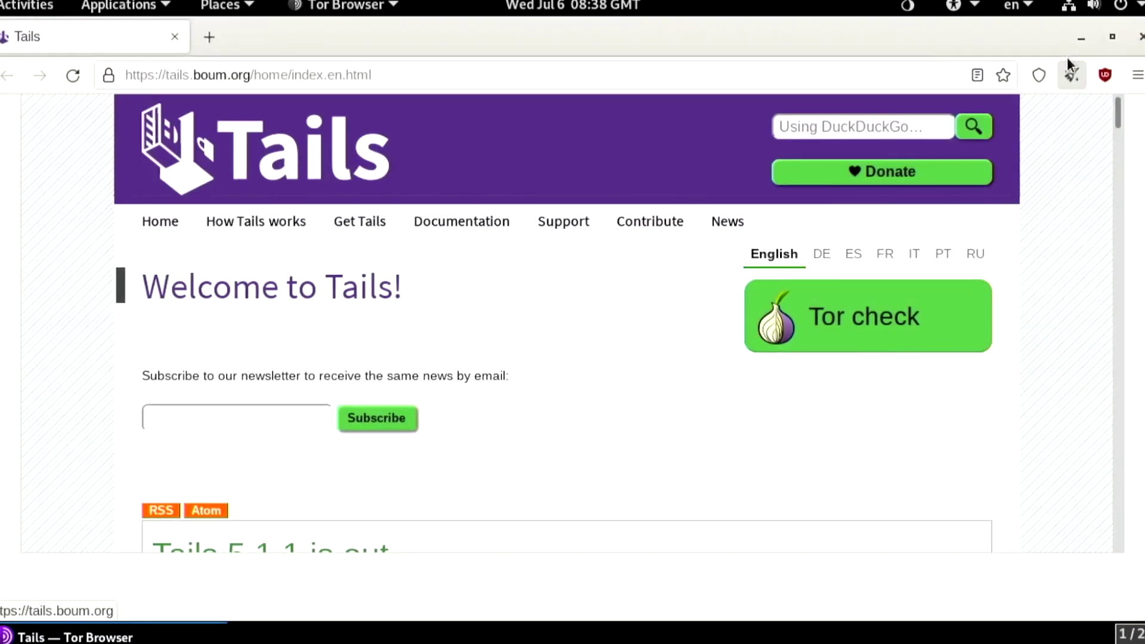
Search 'bisq github' and open the bisq-network/bisq v1.9.2 release page
click(895, 71)
text(bisq )
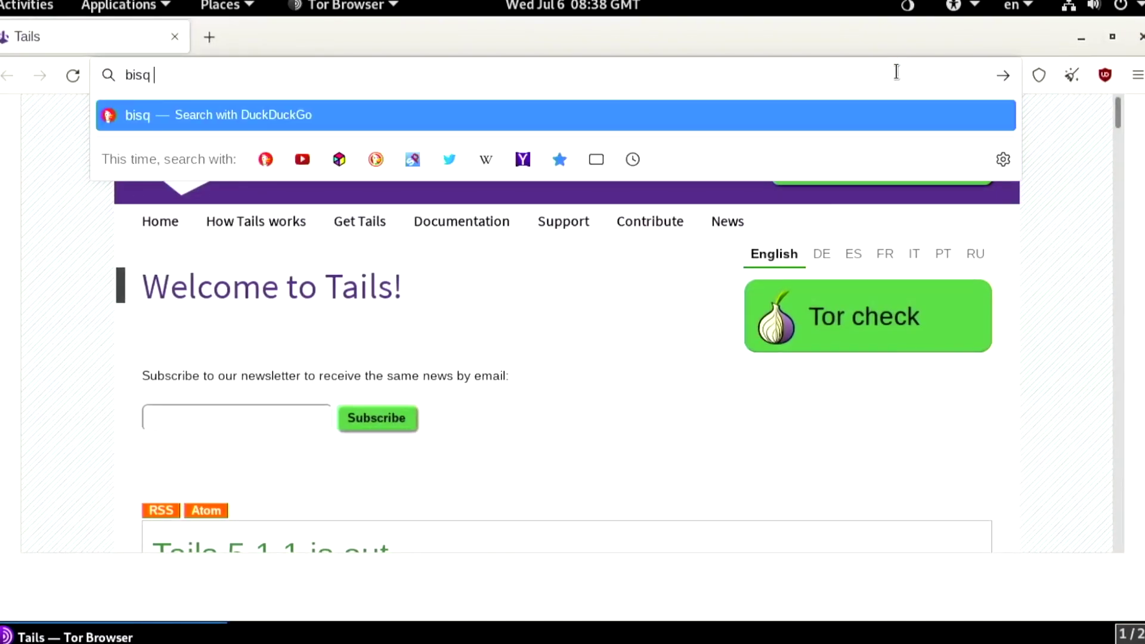
text(github)
key(Return)
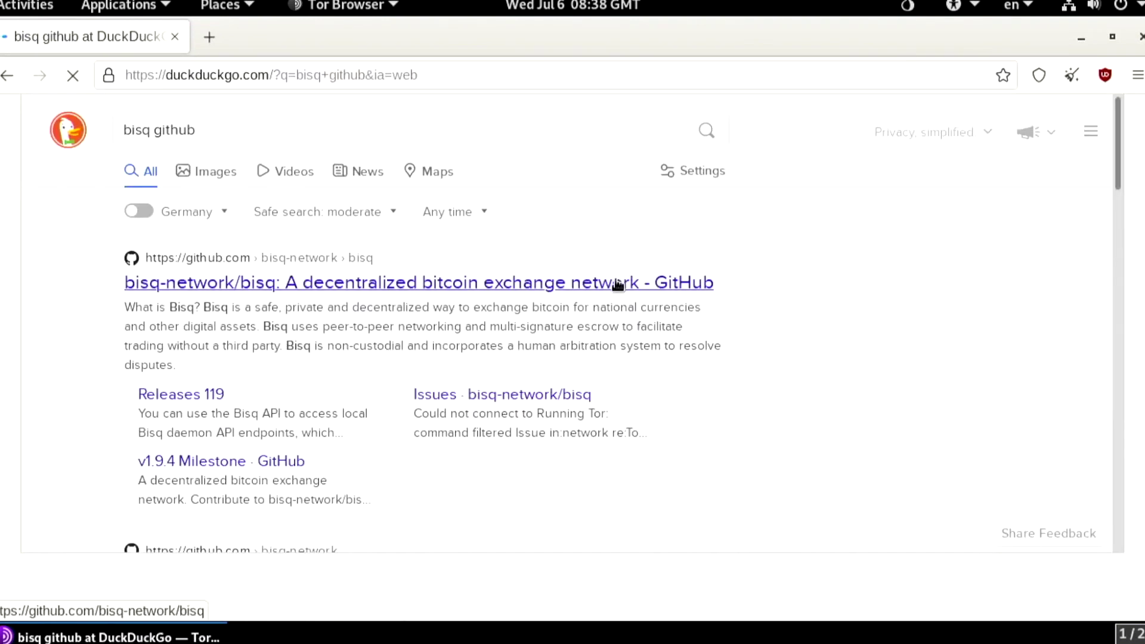
click(618, 284)
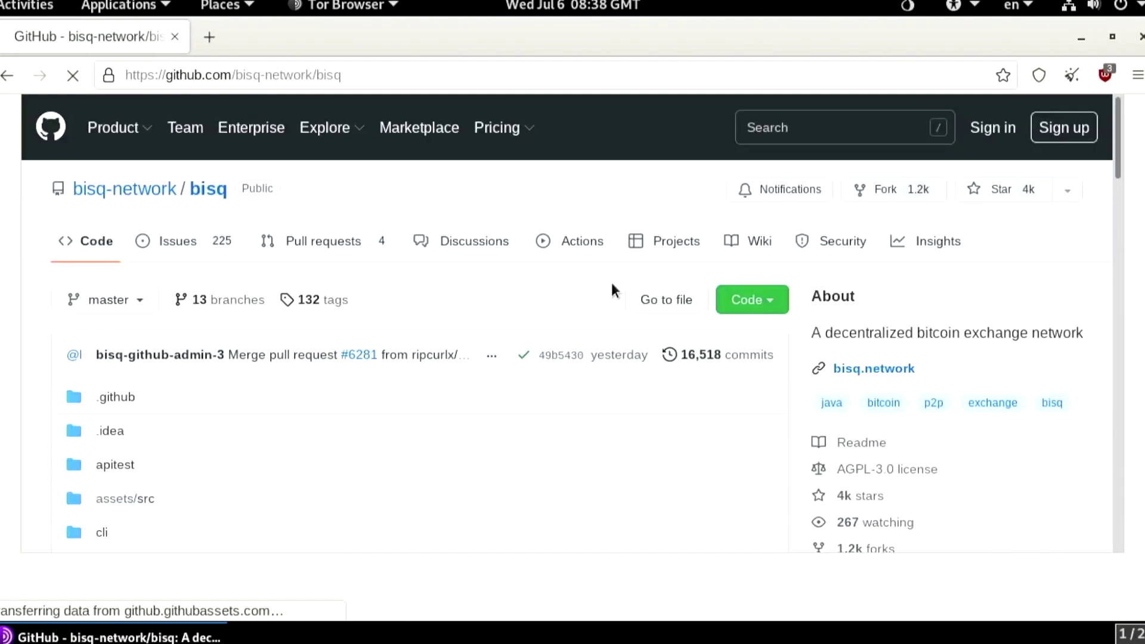
scroll(615, 290, down, 7)
click(857, 226)
Save Bisq-64bit-1.9.2.deb, Bisq-64bit-1.9.2.deb.asc and 29CDFD3B.asc from the release assets
scroll(856, 229, down, 10)
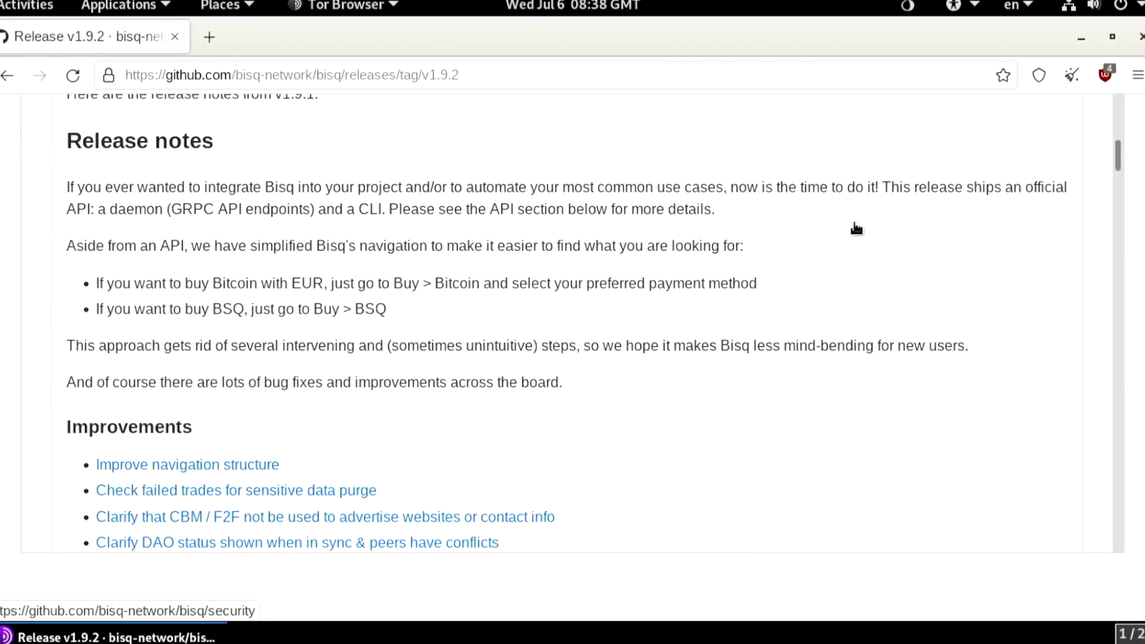
scroll(856, 228, down, 20)
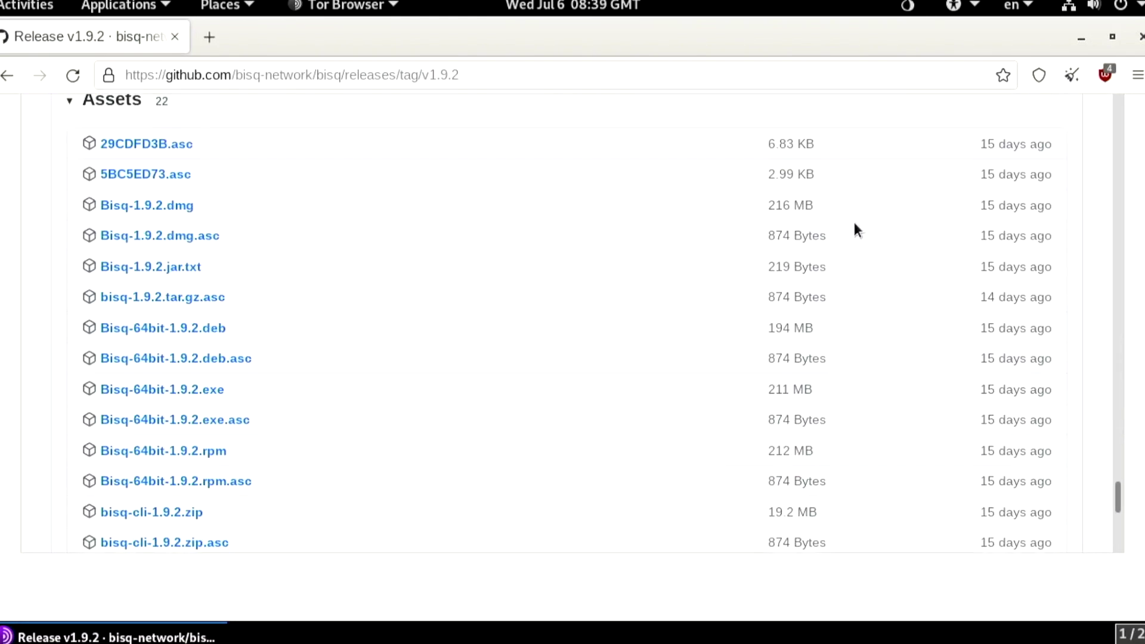
click(159, 327)
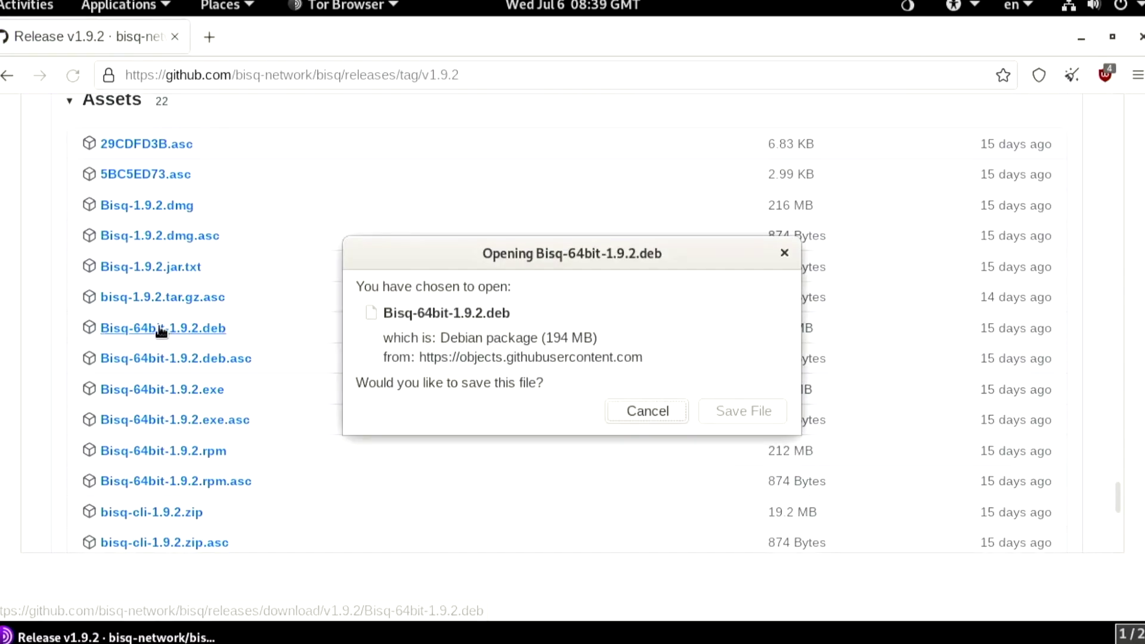
click(734, 420)
key(Return)
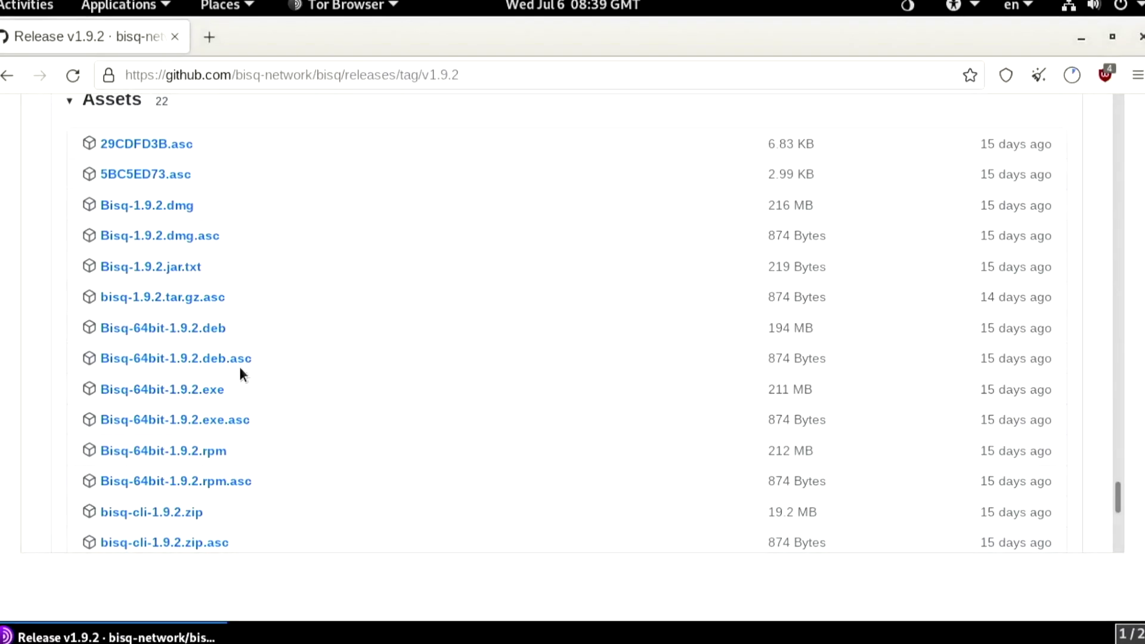
click(216, 365)
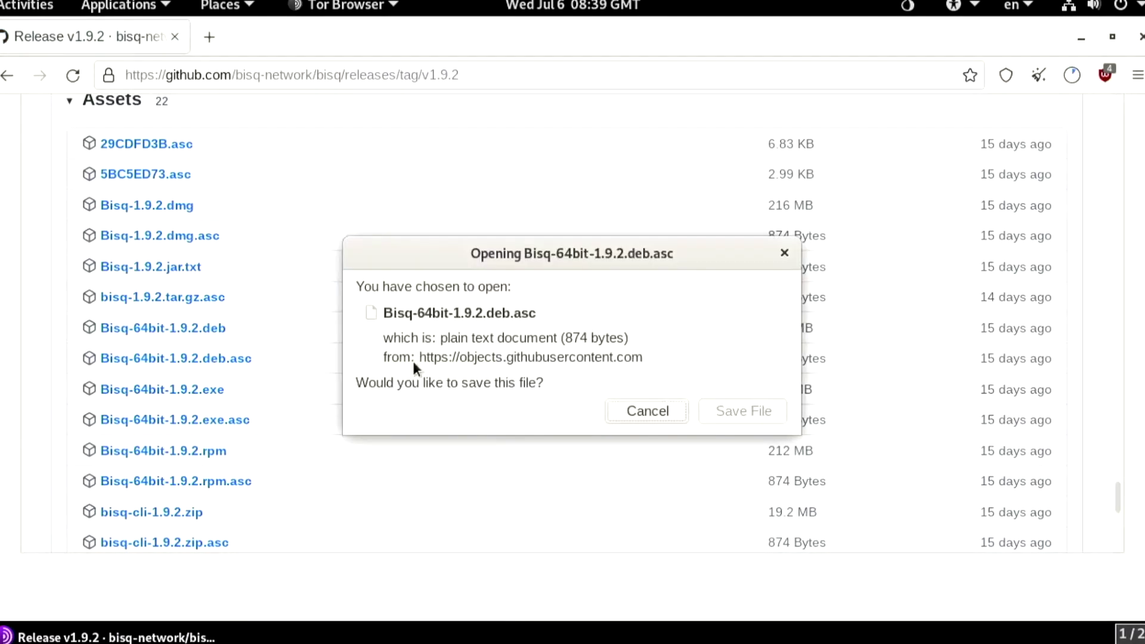
click(733, 409)
key(Return)
click(174, 145)
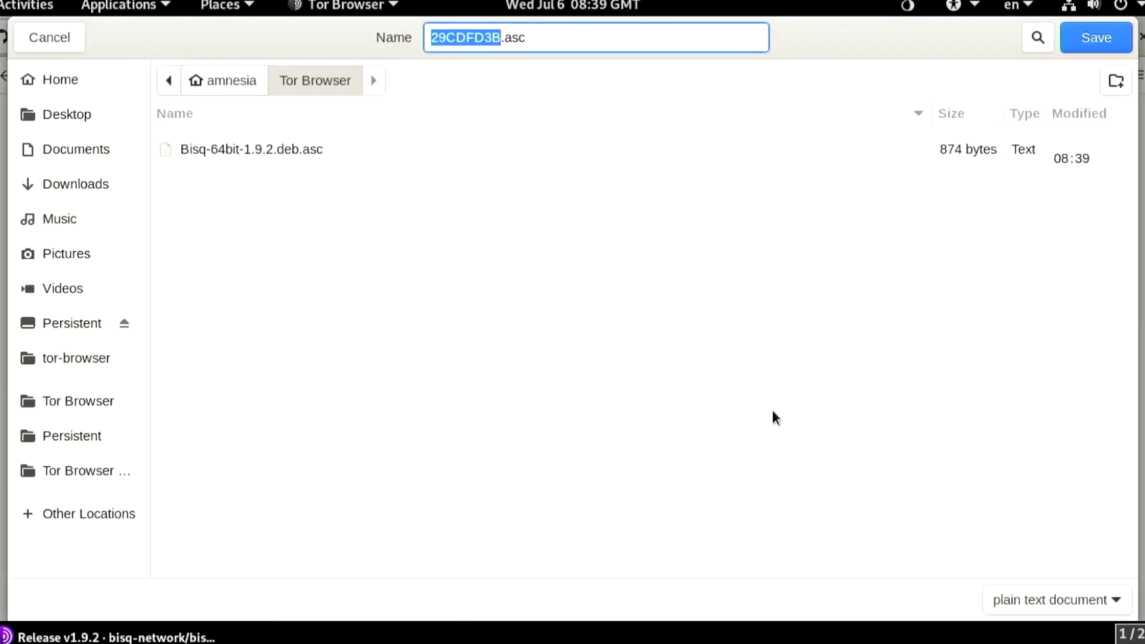
key(Return)
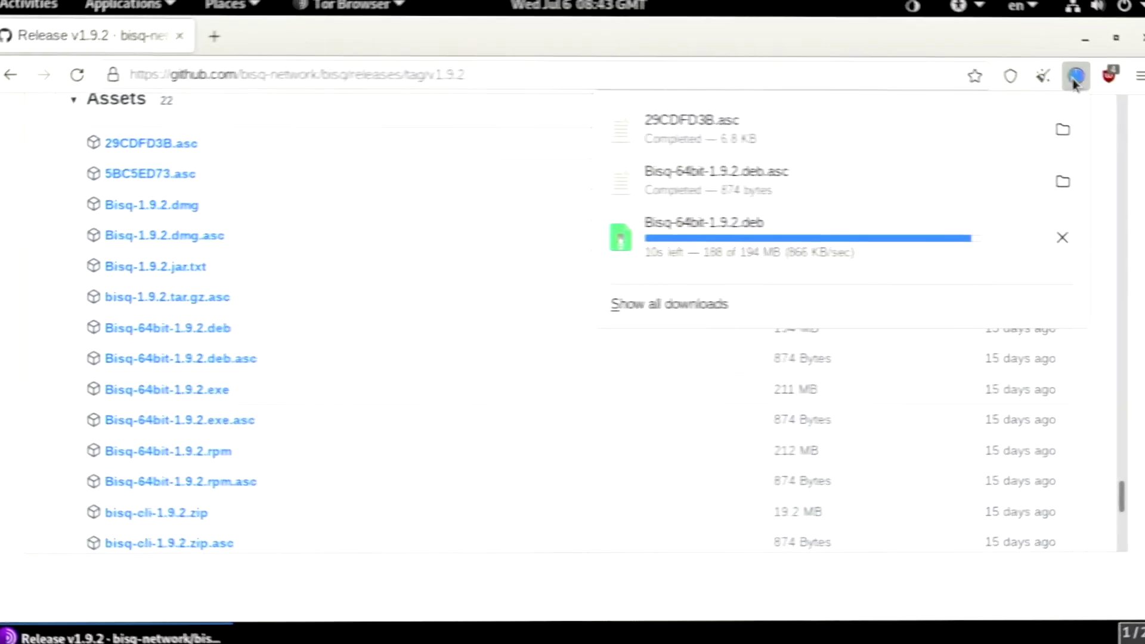
Close Tor Browser, open a terminal and list the files in the Tor Browser download folder
click(1142, 39)
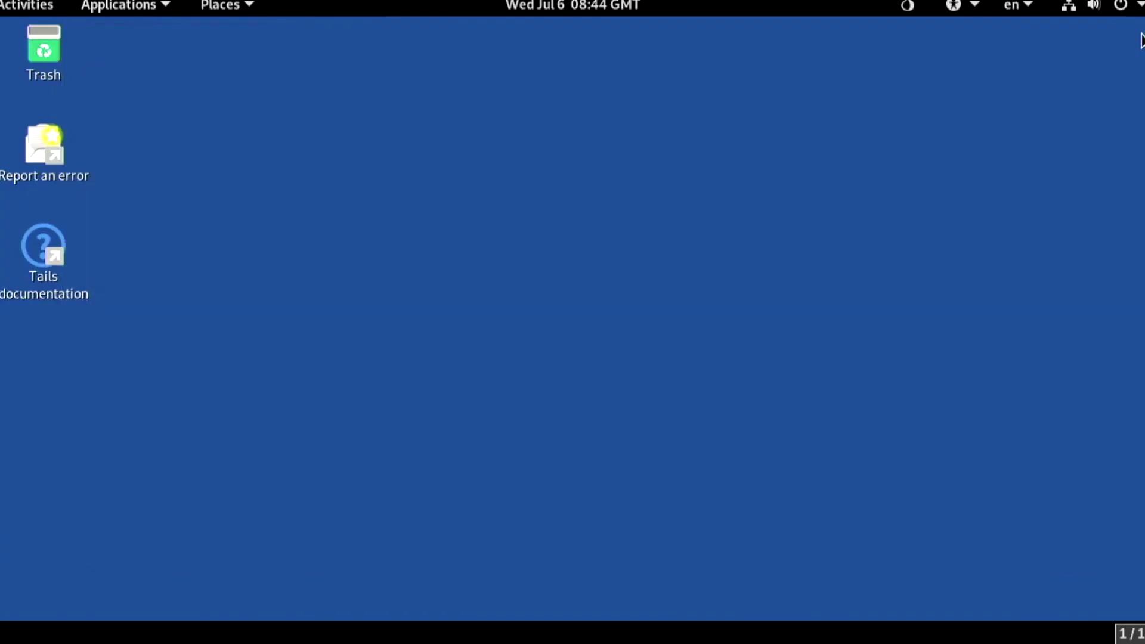
right_click(554, 335)
click(597, 181)
text(cd ../Tor\ Browser/)
key(Return)
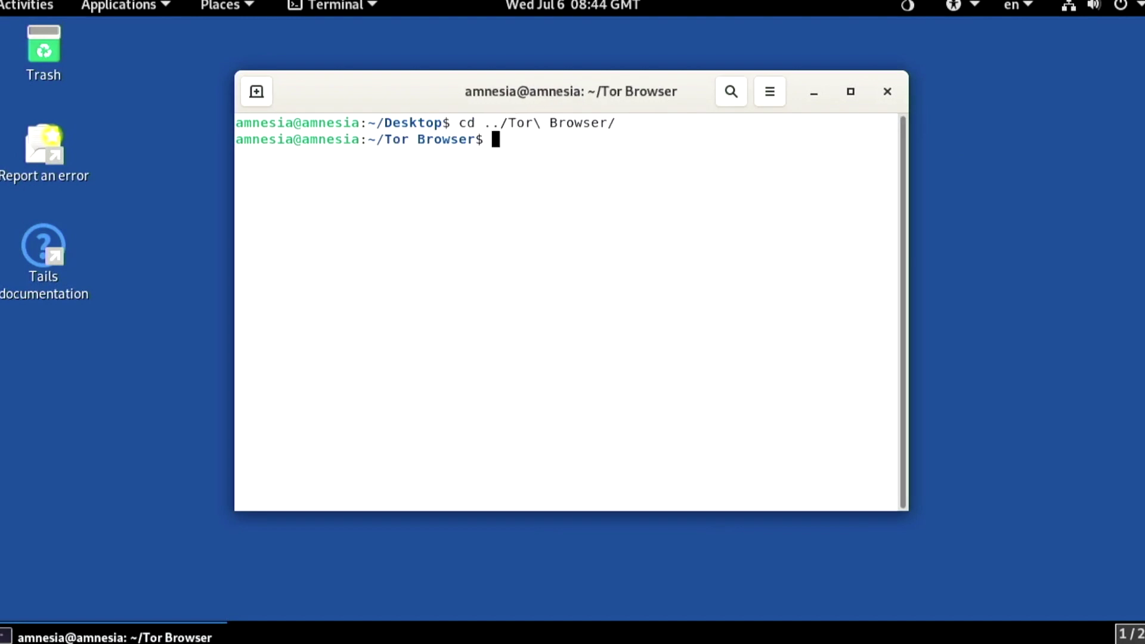
text(ls)
key(Return)
Import 29CDFD3B.asc and verify Bisq-64bit-1.9.2.deb against its .asc signature
text(gpg --im)
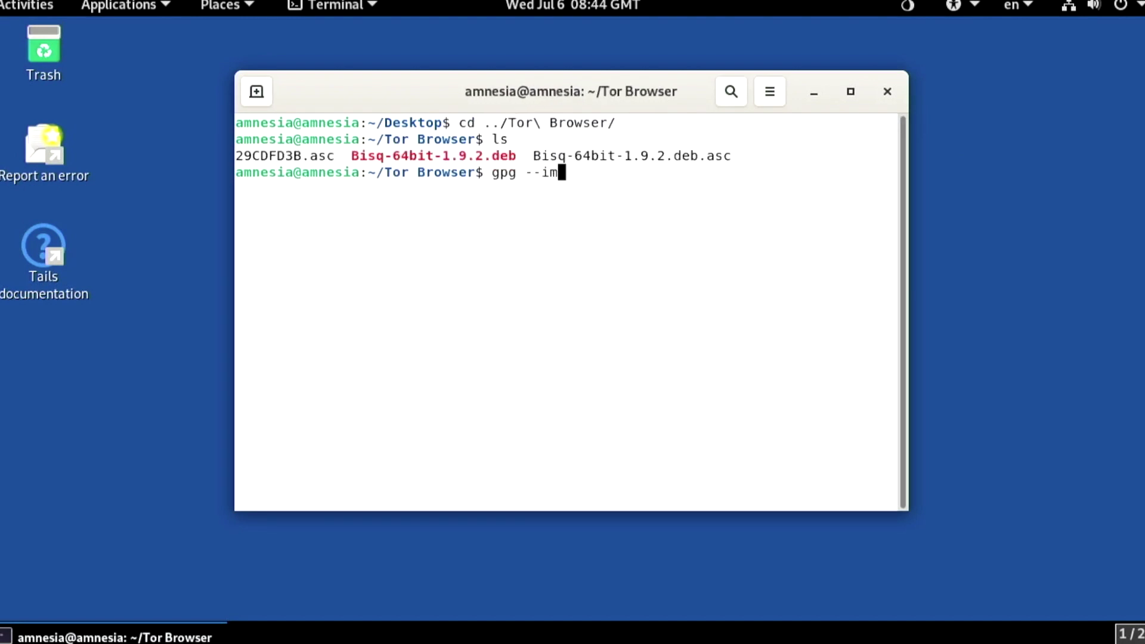
text(port 2)
key(Tab)
key(Return)
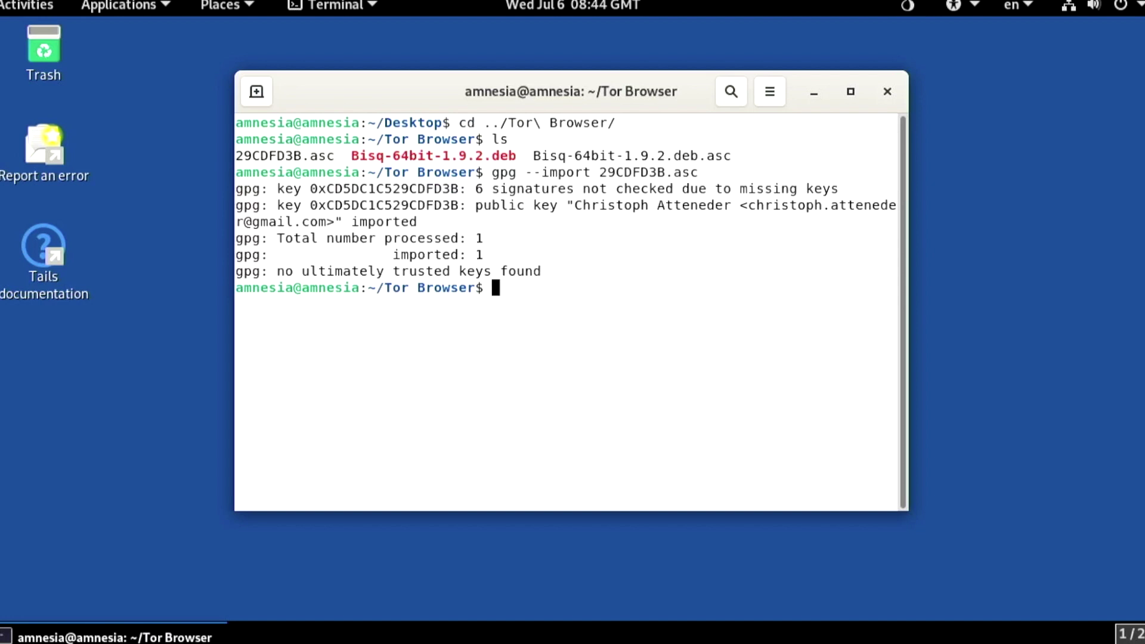
text(gpg --verify B)
key(Tab)
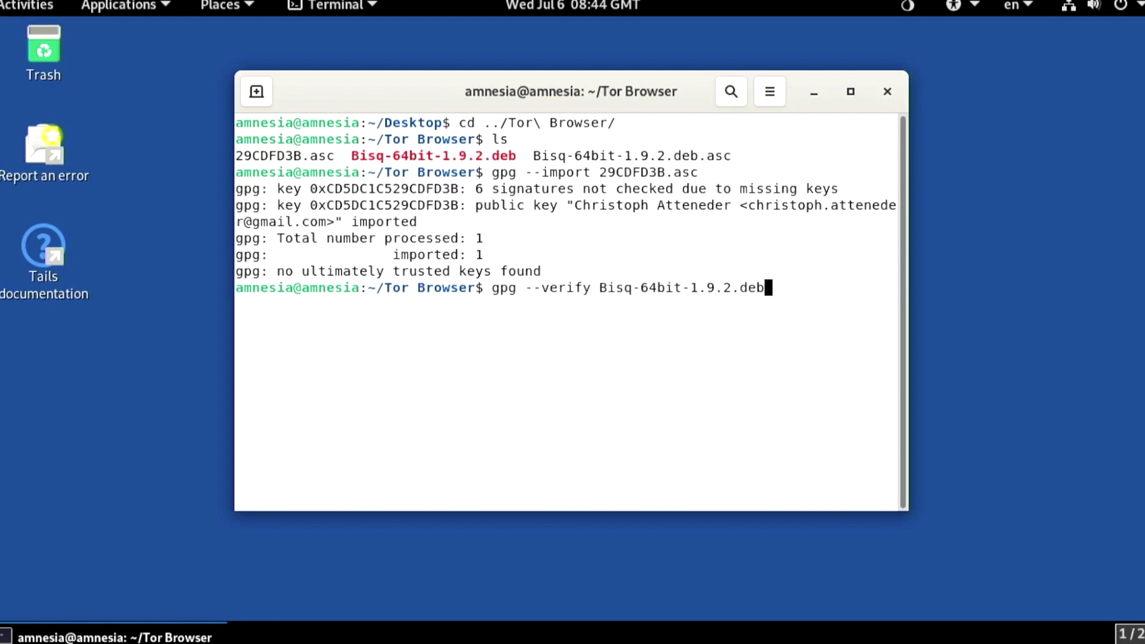
text(.asc)
key(Return)
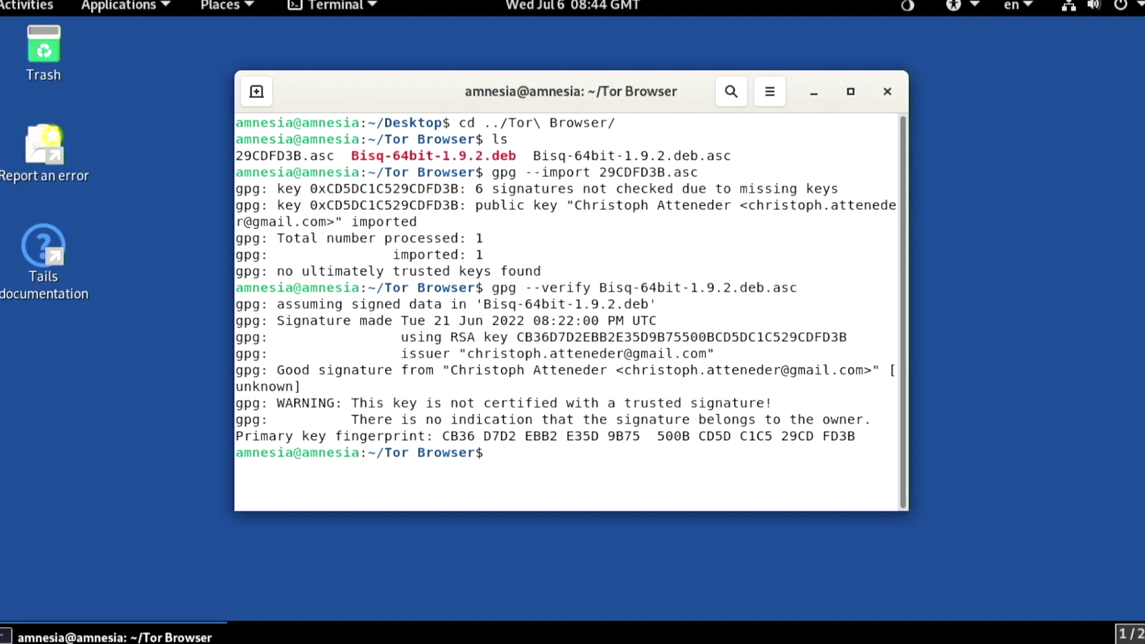
Move Bisq-64bit-1.9.2.deb to ~/Persistent and delete the remaining downloads with rm *
text(mv Bi)
key(Tab)
text(~/Pe)
key(Tab)
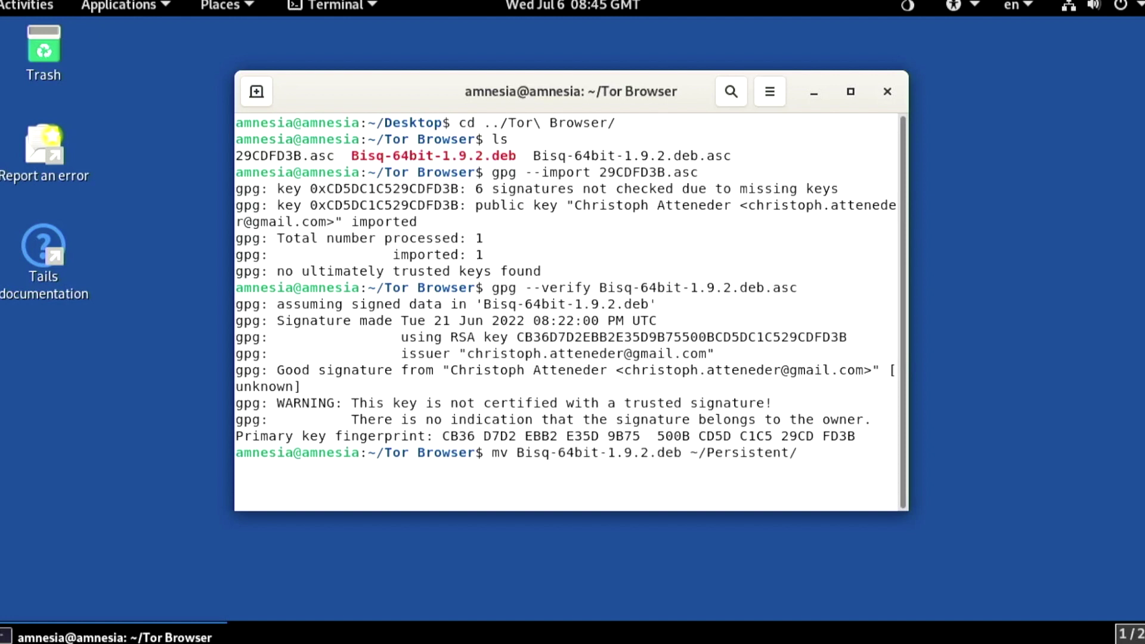
key(Return)
text(rm *)
key(Return)
text(cd)
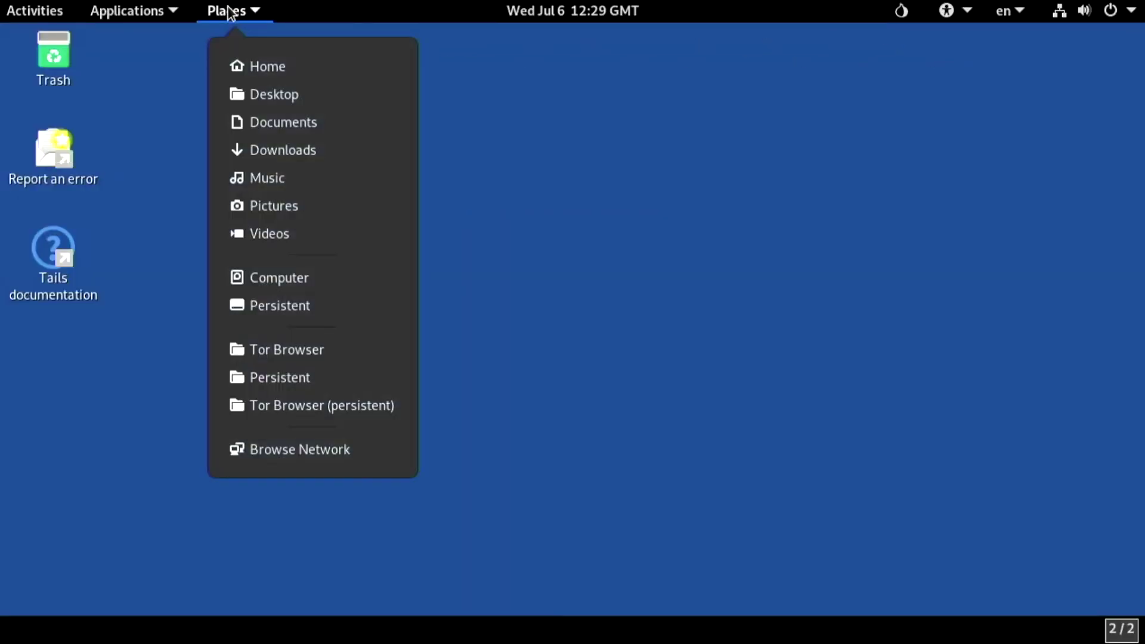
Open a terminal in the usb-drive folder via Places > Computer in Files
click(302, 277)
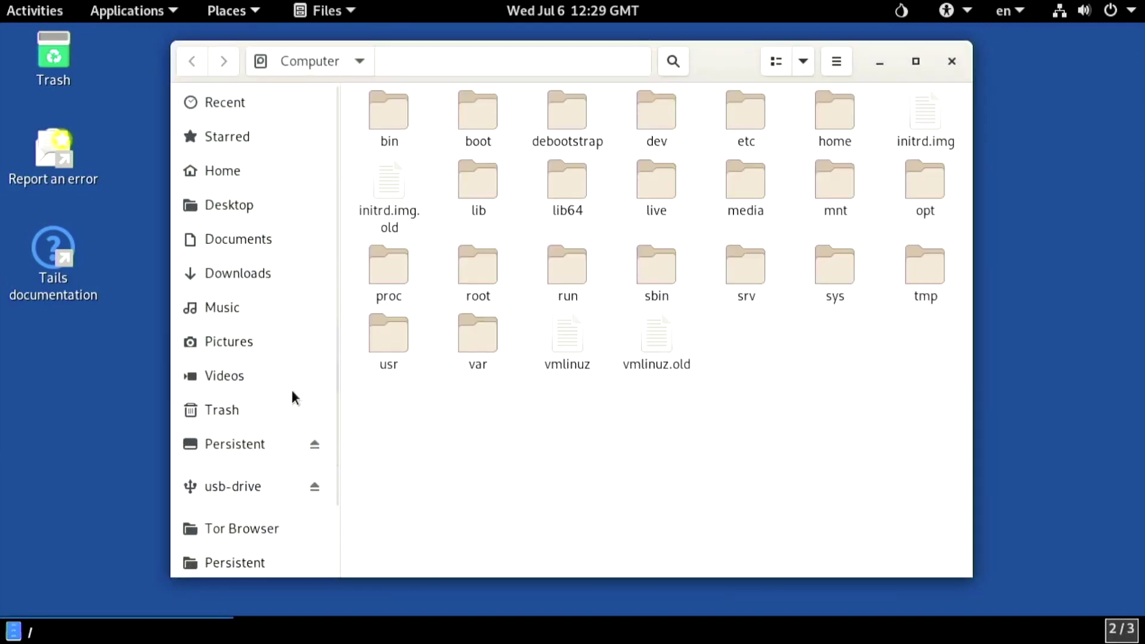
click(263, 487)
right_click(645, 377)
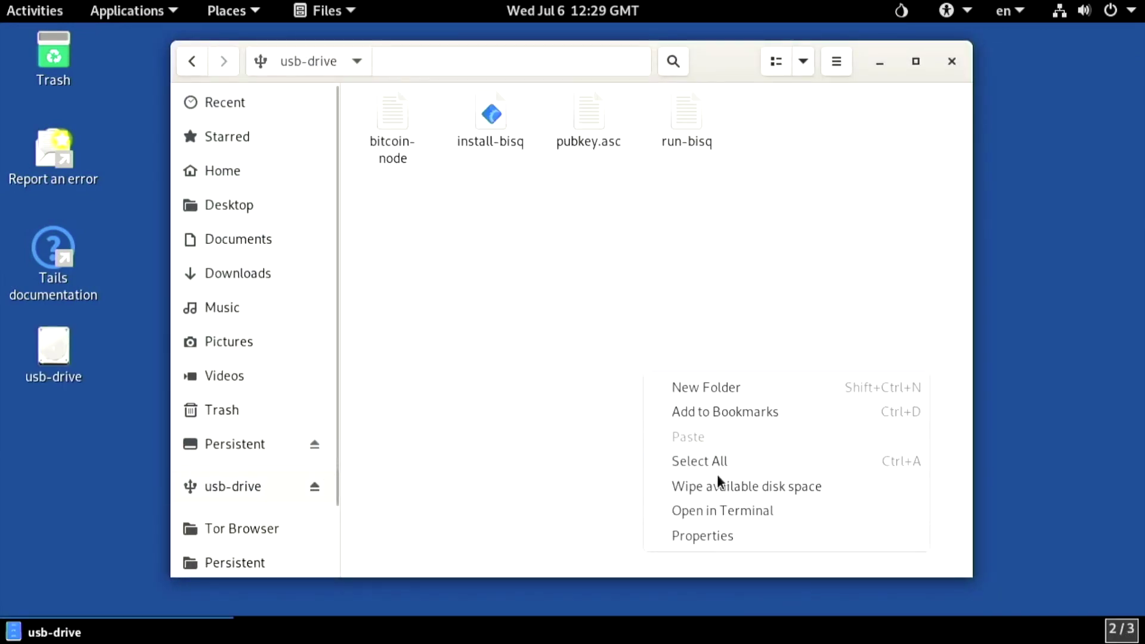
click(722, 511)
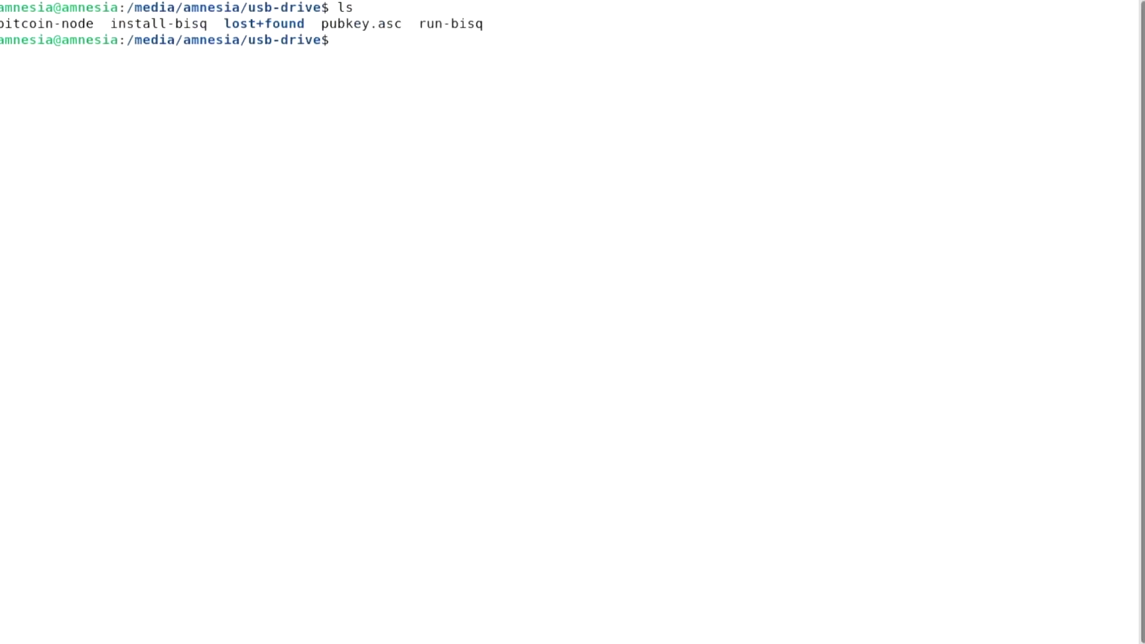
Read install-bisq in less from the dpkg line to the final 'Bisq installed successfully' line
text(less ins)
key(Tab)
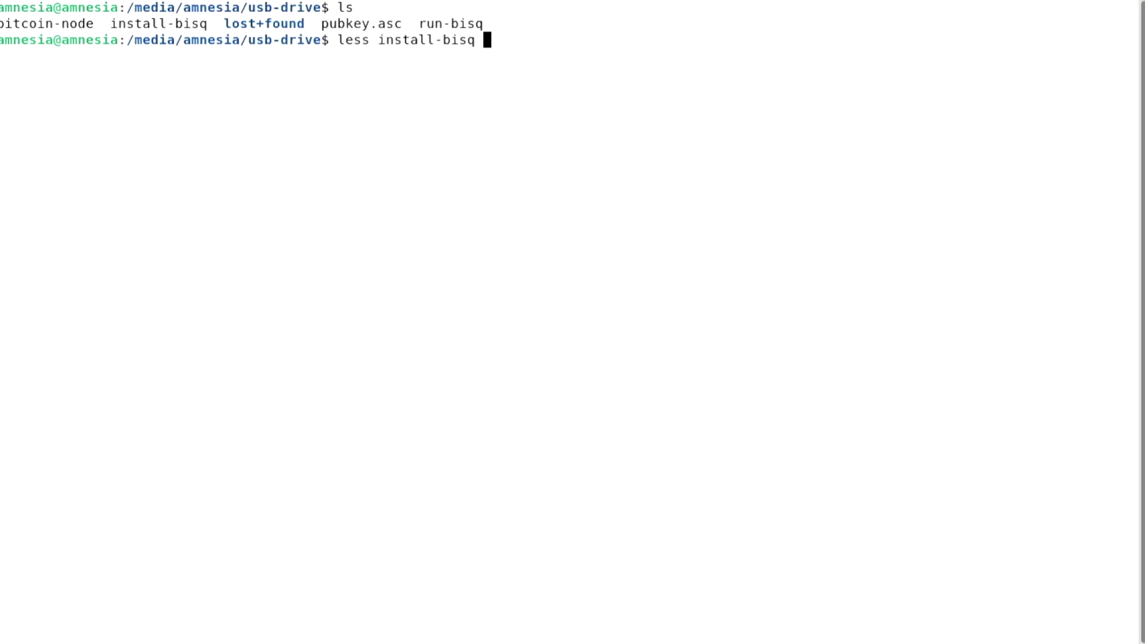
key(Return)
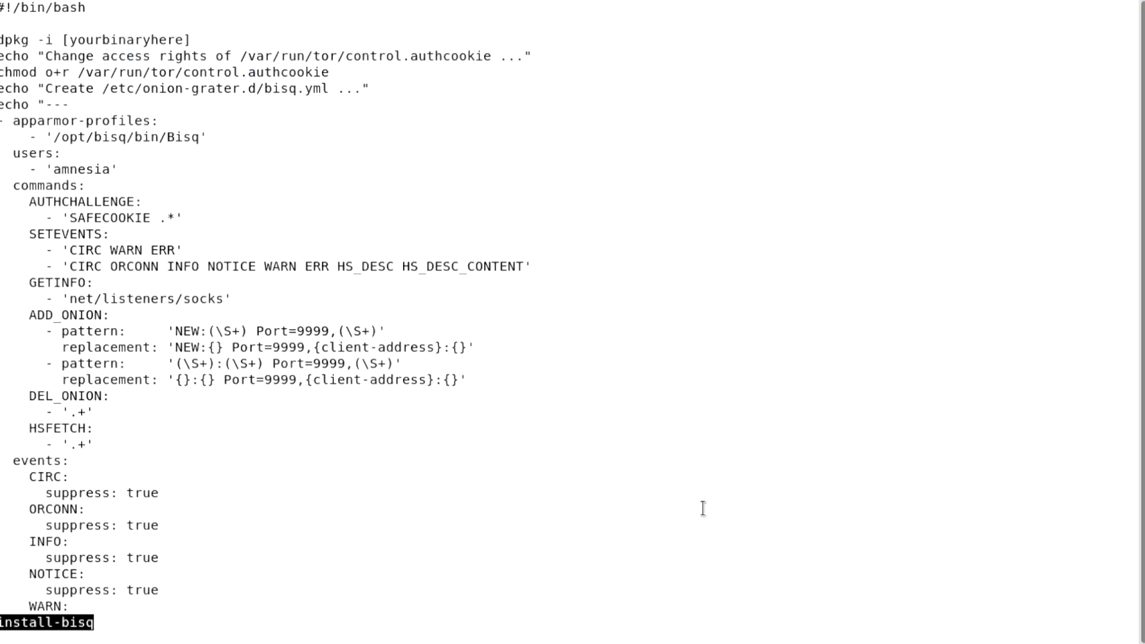
triple_click(31, 39)
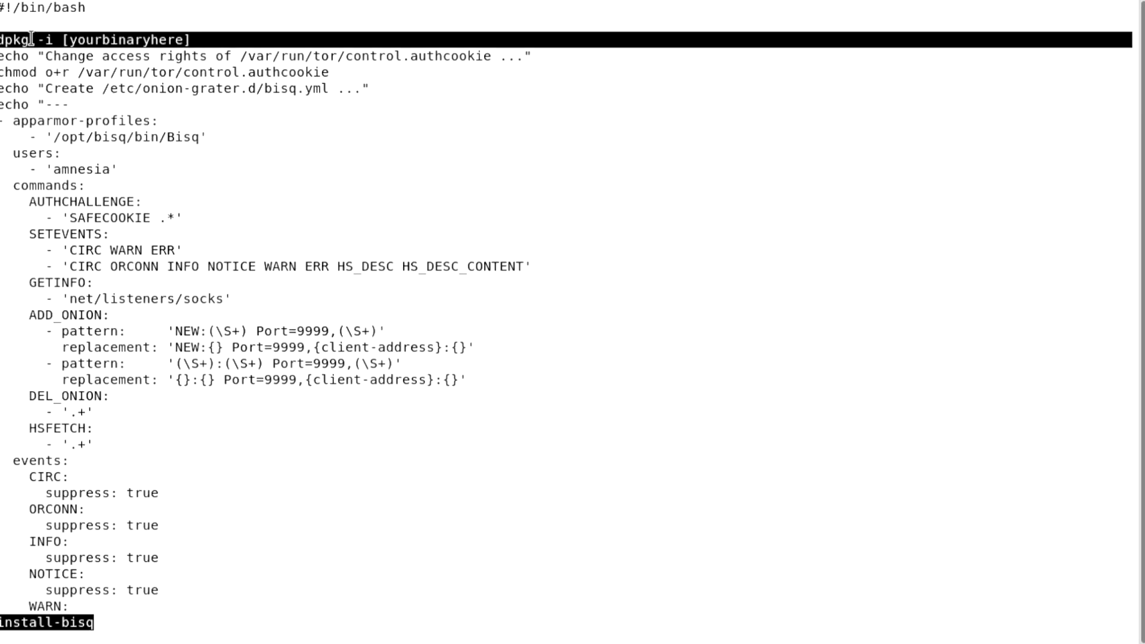
scroll(54, 298, down, 9)
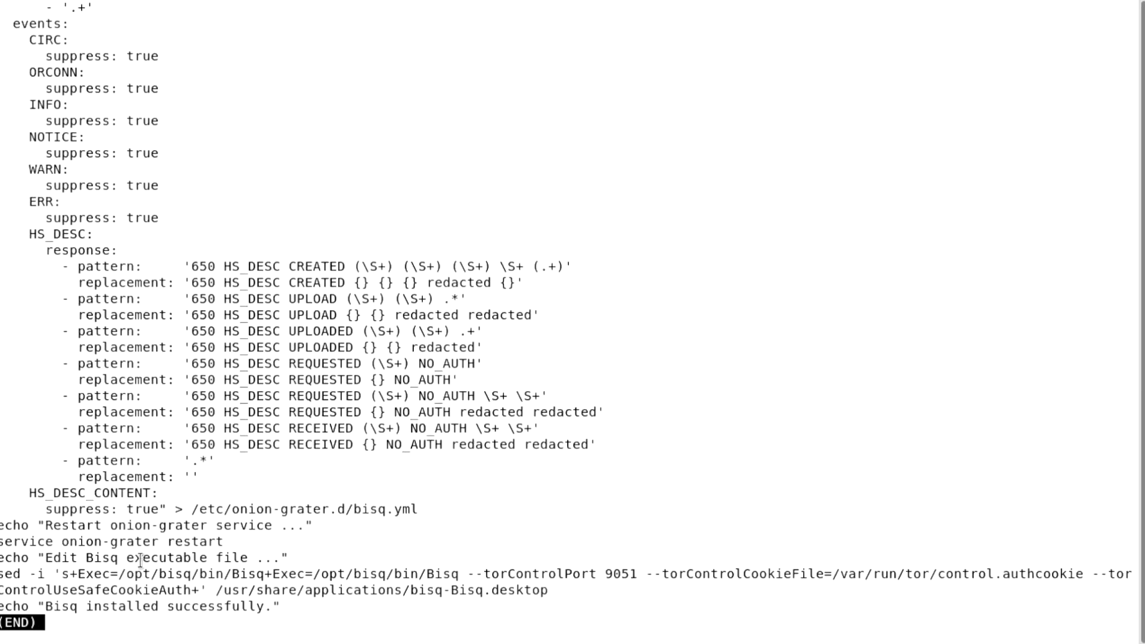
triple_click(142, 606)
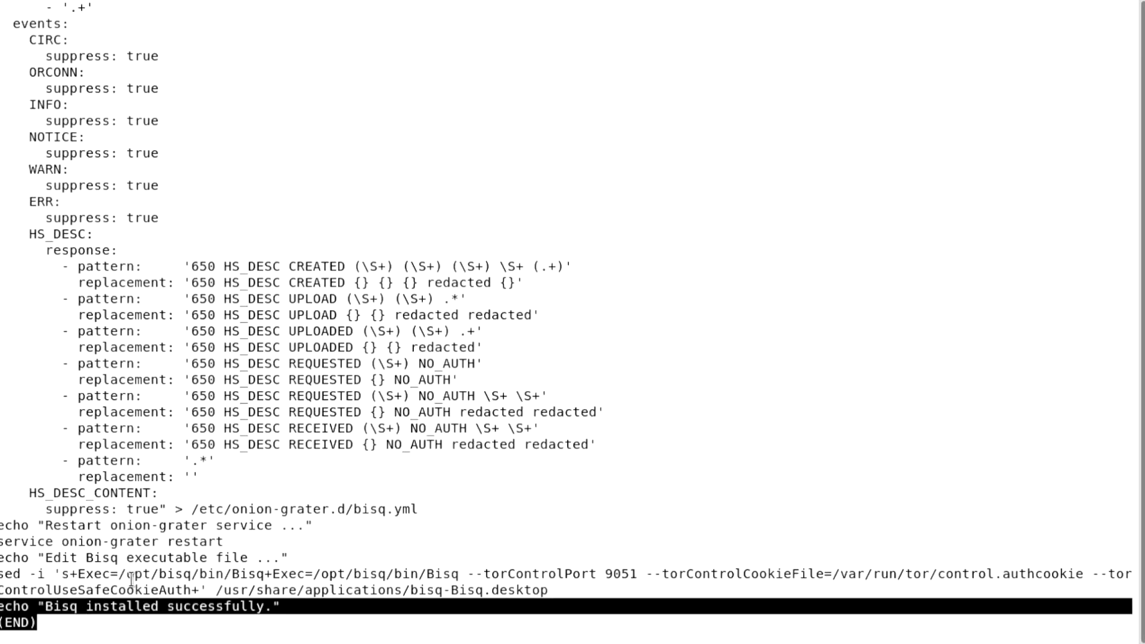
Quit less, print run-bisq with cat, and highlight its --btcNodes= option
key(q)
text(cat ru)
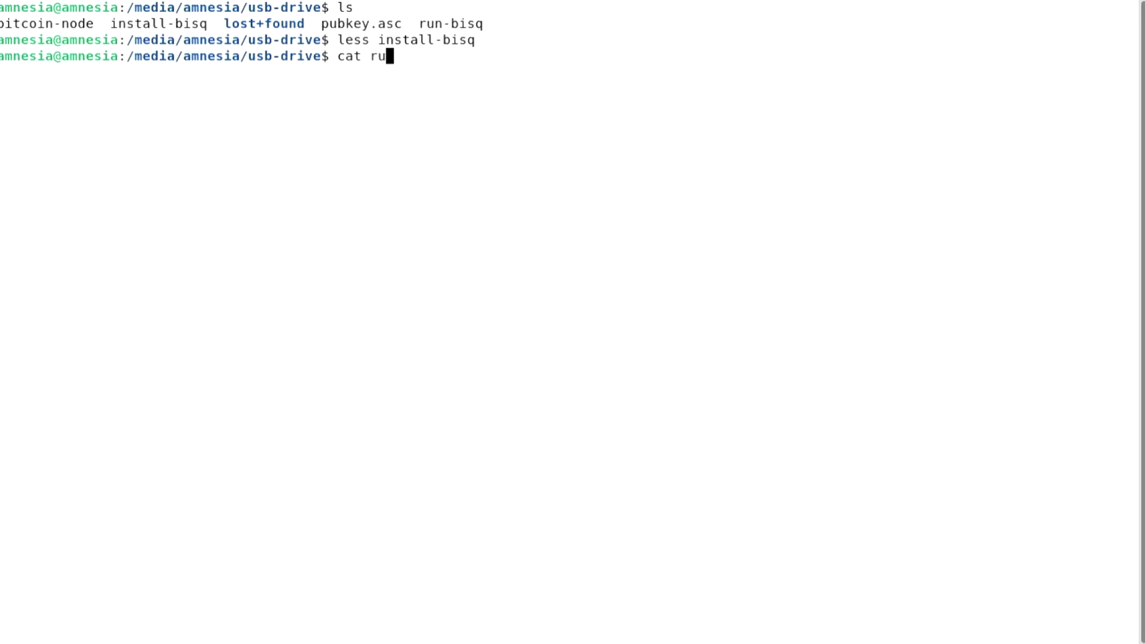
key(Tab)
key(Return)
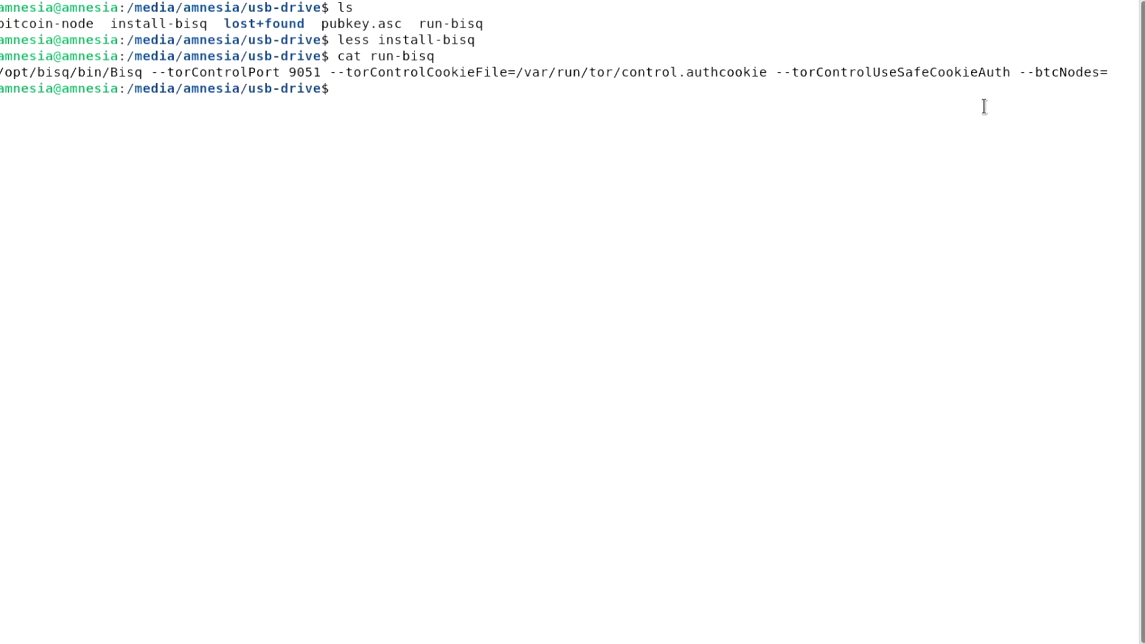
double_click(1047, 73)
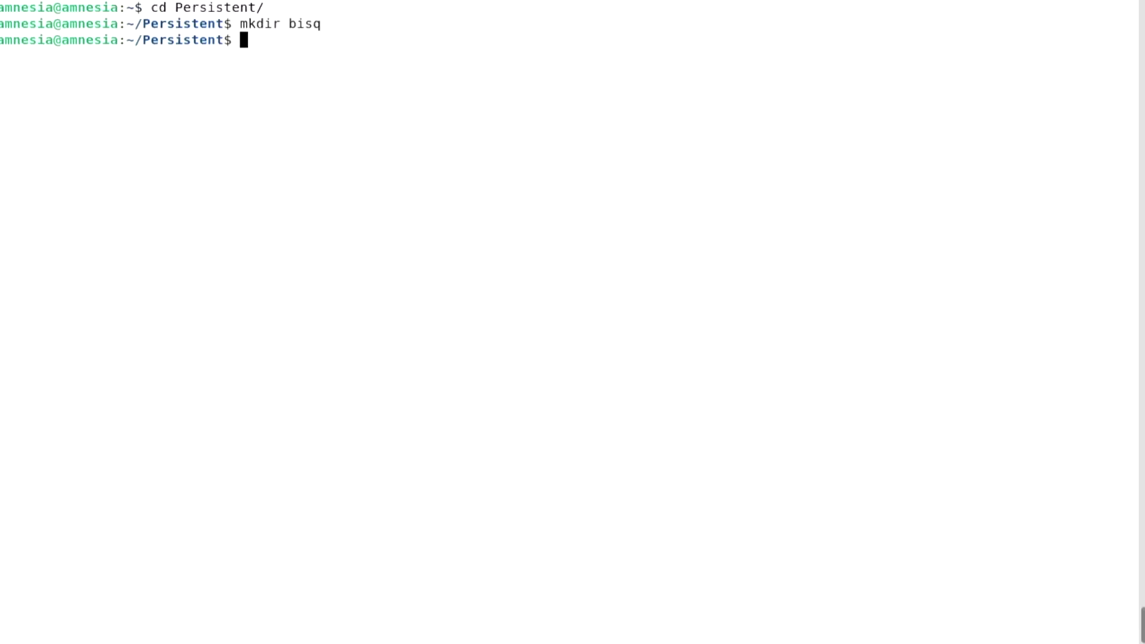
Move the Bisq package into the new Persistent/bisq folder and enter it
text(ls)
key(Return)
text(mv Bi)
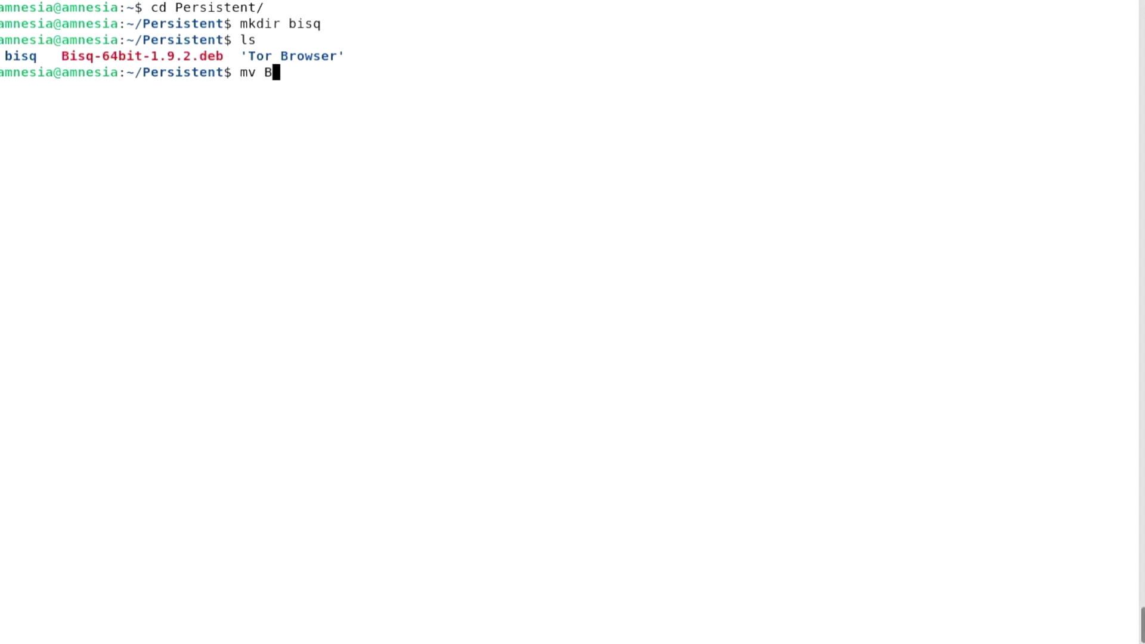
key(Tab)
text(bisq/)
key(Return)
text(cd bisq/)
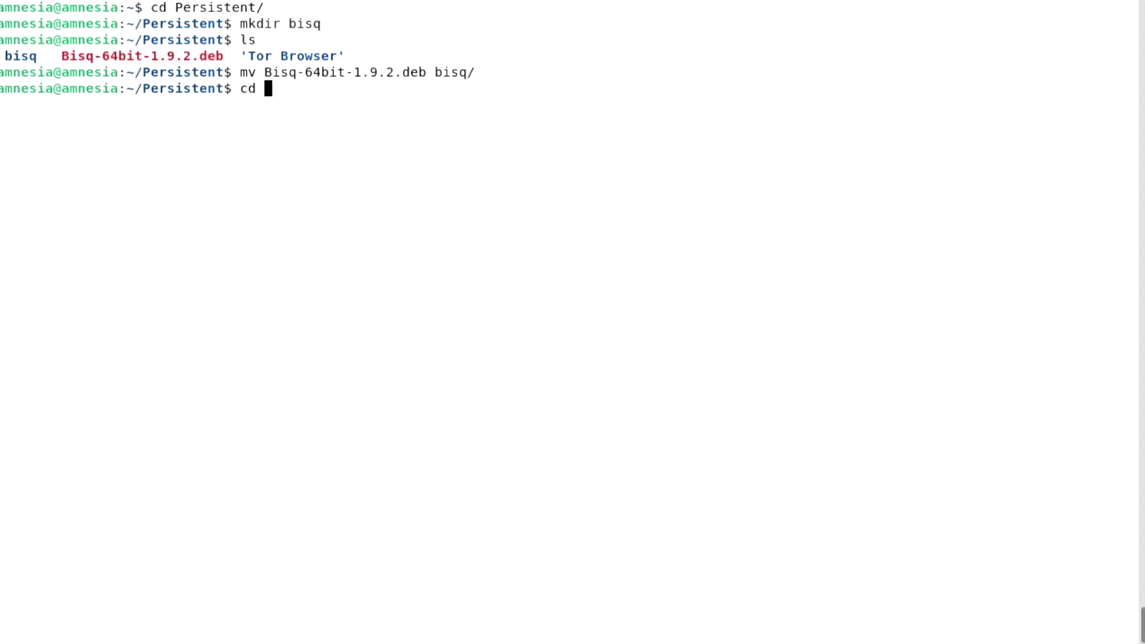
key(Return)
text(cp /media/amnesia/usb-drive/install-bisq ./)
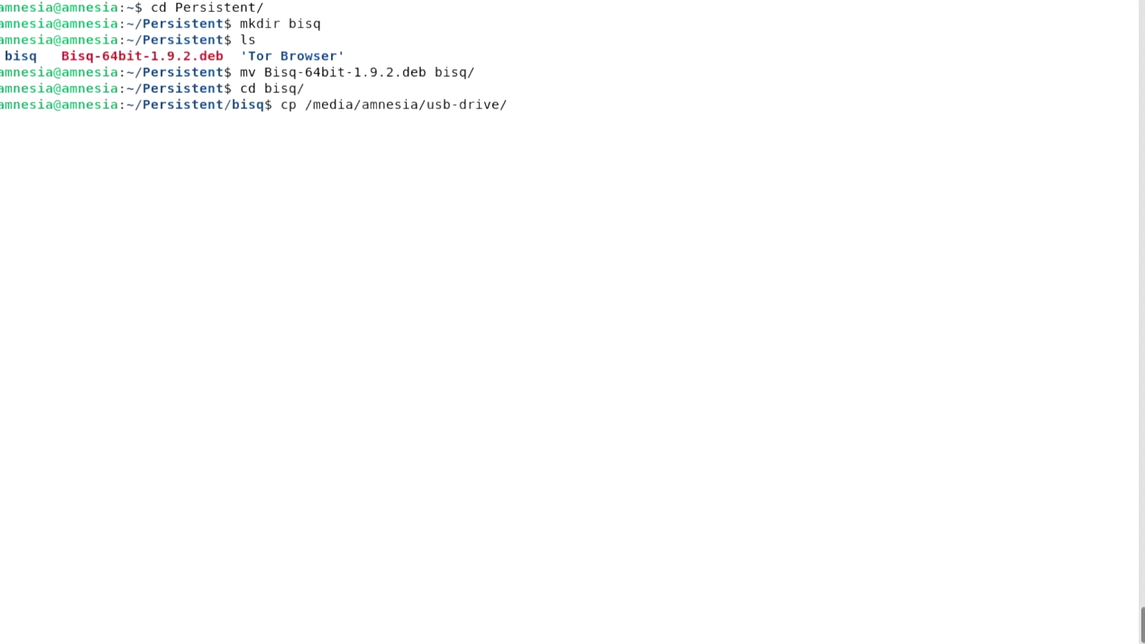
Copy install-bisq and run-bisq from the usb-drive into the bisq folder
key(Return)
key(Up)
key(Left)
key(Left)
key(Left)
key(BackSpace)
key(BackSpace)
key(BackSpace)
key(BackSpace)
key(BackSpace)
key(BackSpace)
key(BackSpace)
key(BackSpace)
key(BackSpace)
key(BackSpace)
key(BackSpace)
key(BackSpace)
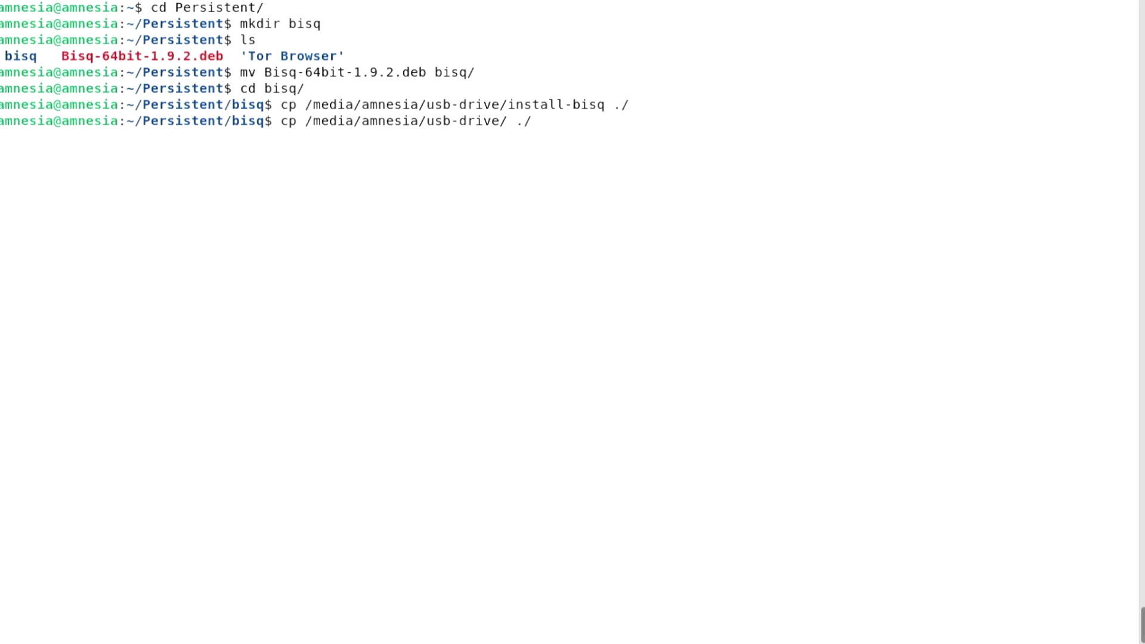
text(run-bisq)
key(Return)
key(ctrl+l)
text(ls -l)
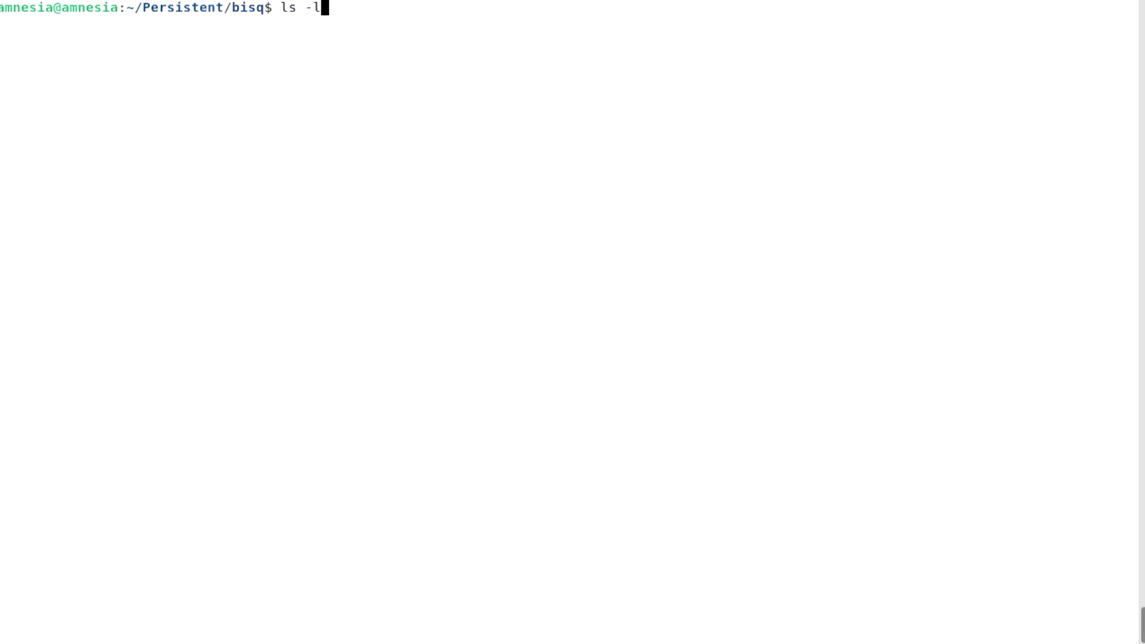
key(Return)
Make install-bisq and run-bisq executable with chmod 700 and confirm with ls -l
text(chmod 700 install-bisq ru)
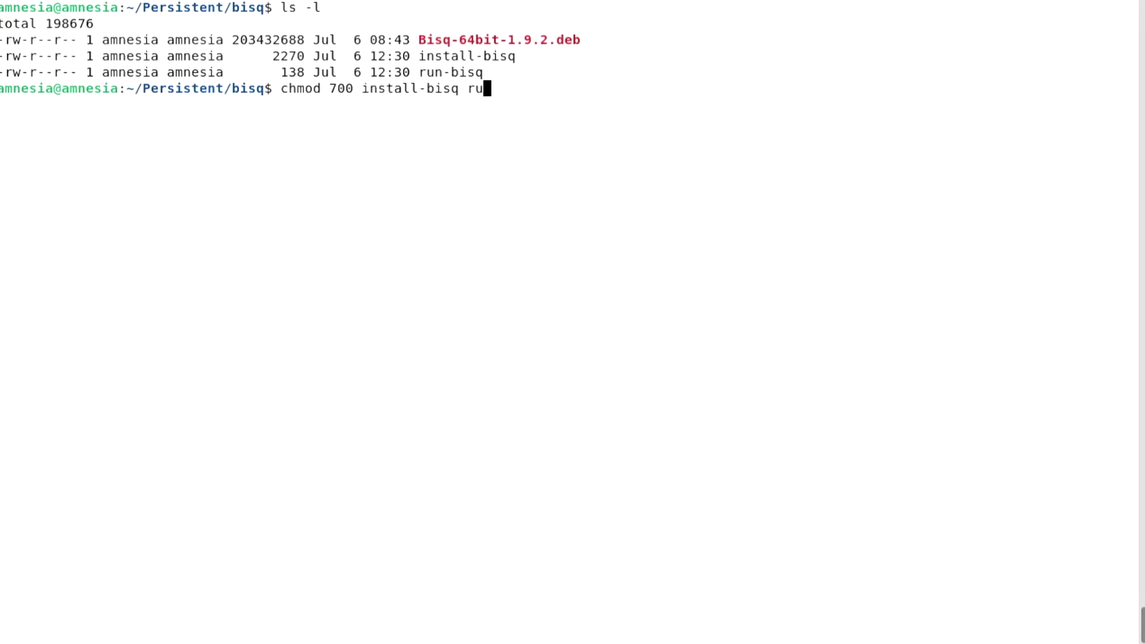
key(Tab)
key(Return)
key(Up)
key(Up)
key(Return)
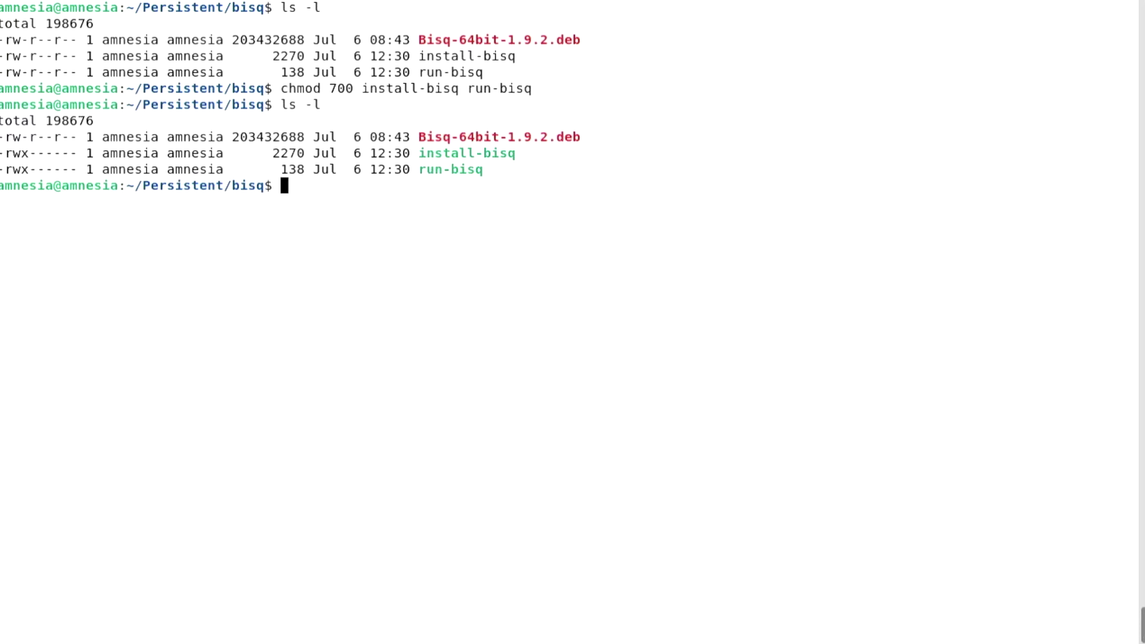
Rename the package to Bisq.deb and open install-bisq in nano
text(mv B)
key(Tab)
text(Bisq.deb)
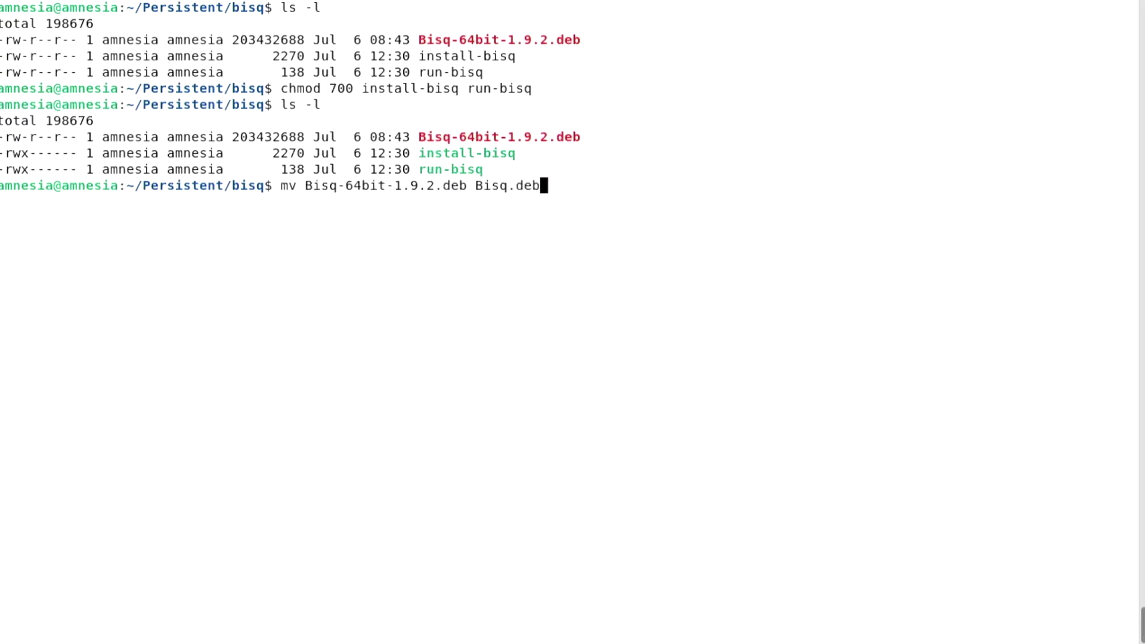
key(Return)
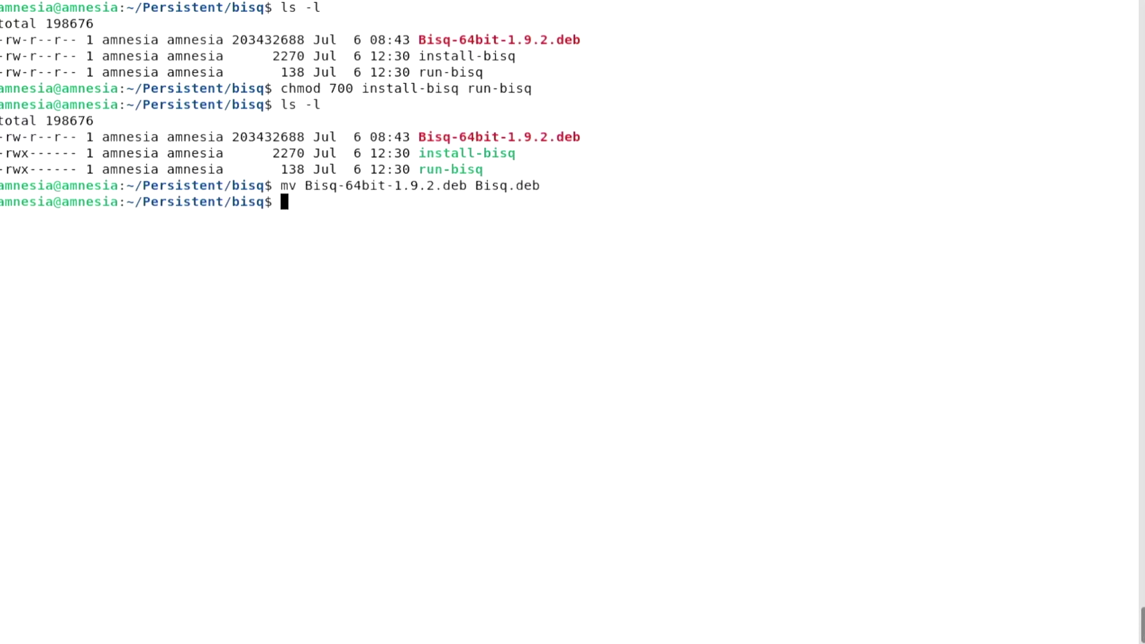
text(nano ins)
key(Tab)
key(Return)
Replace the dpkg placeholder with /home/amnesia/Persistent/bisq/Bisq.deb and save install-bisq
click(3, 55)
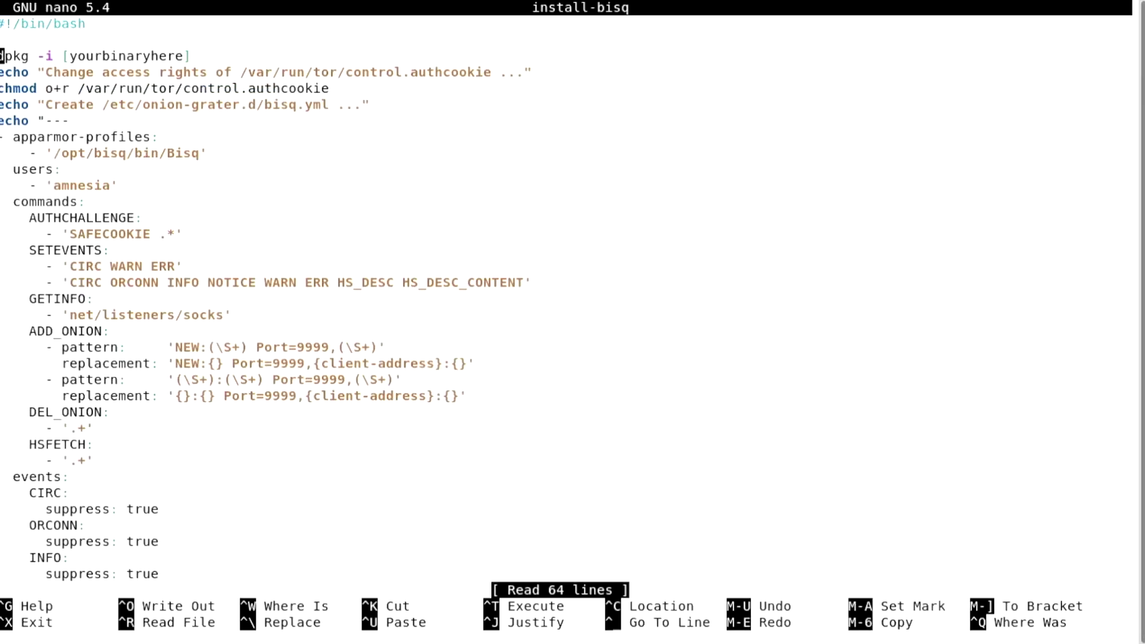
key(End)
key(BackSpace)
key(BackSpace)
key(BackSpace)
key(BackSpace)
key(BackSpace)
key(BackSpace)
key(BackSpace)
key(BackSpace)
key(BackSpace)
key(BackSpace)
key(BackSpace)
key(BackSpace)
key(BackSpace)
key(BackSpace)
key(BackSpace)
key(BackSpace)
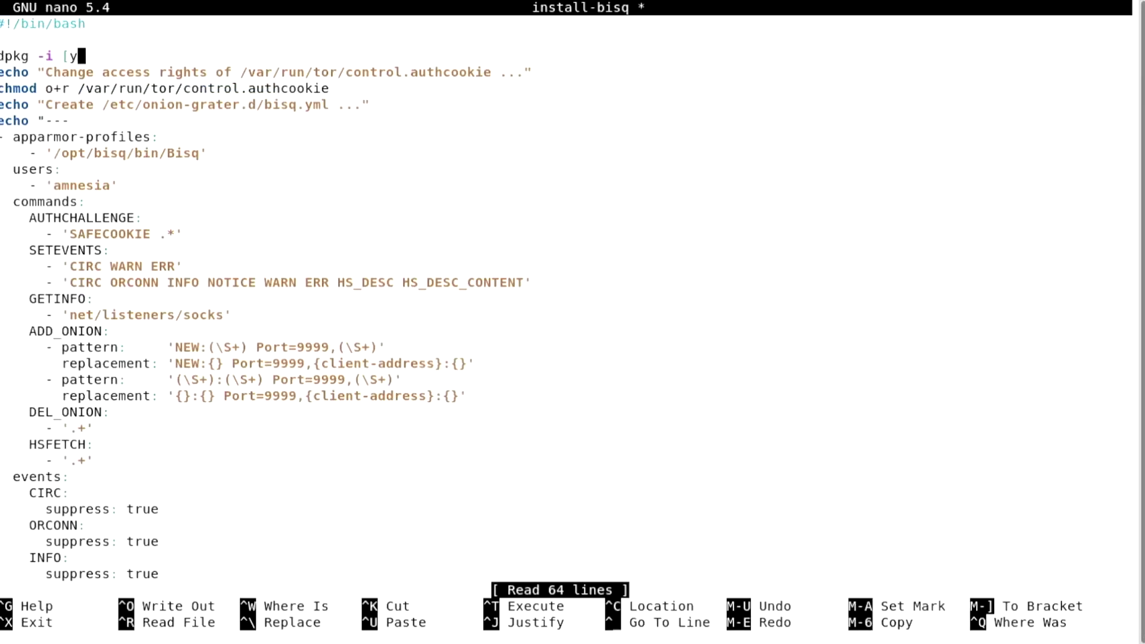
text(/home/am)
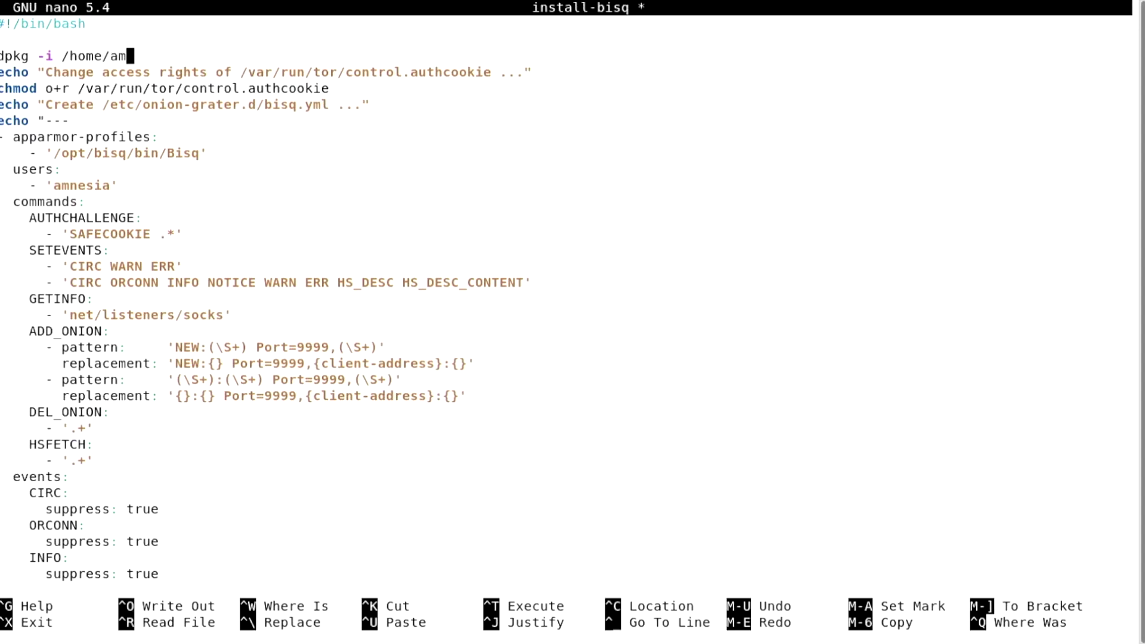
text(nesia/Persistent/bisq/Bisq.deb)
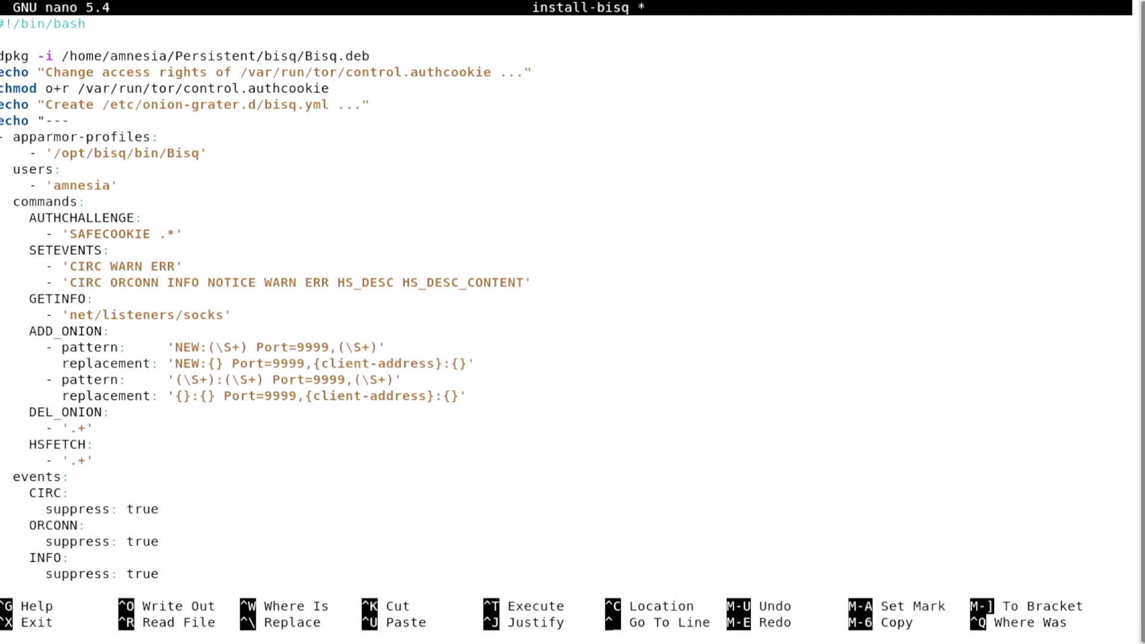
key(ctrl+x)
key(y)
key(Return)
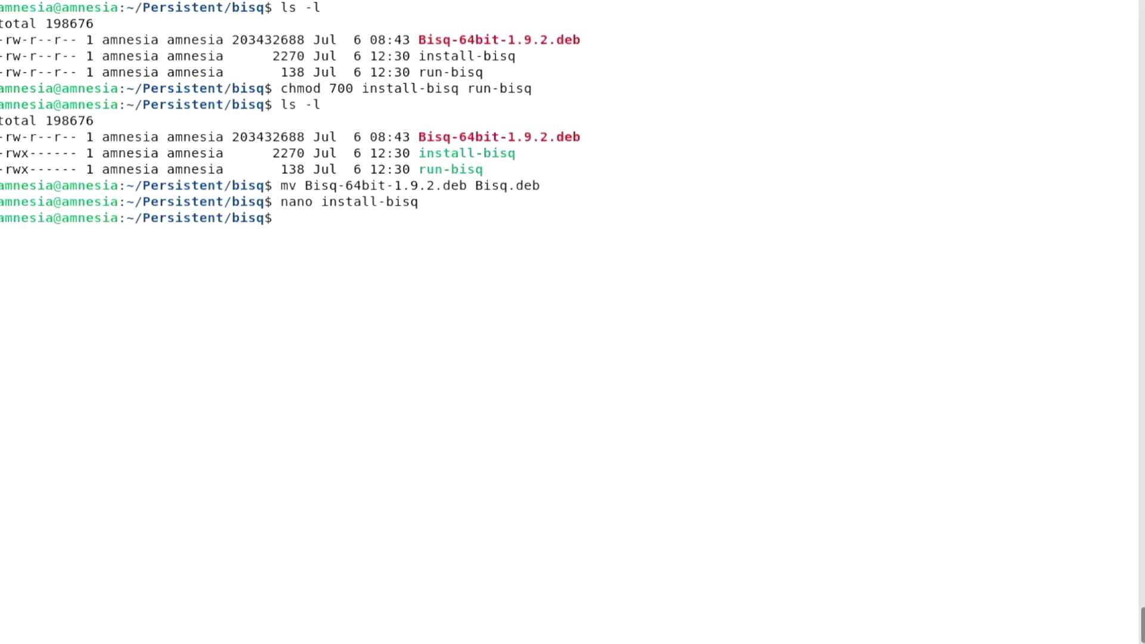
Run install-bisq with sudo, entering the administrator password, to install Bisq
text(sudo ./install-bisq)
key(Return)
text(********)
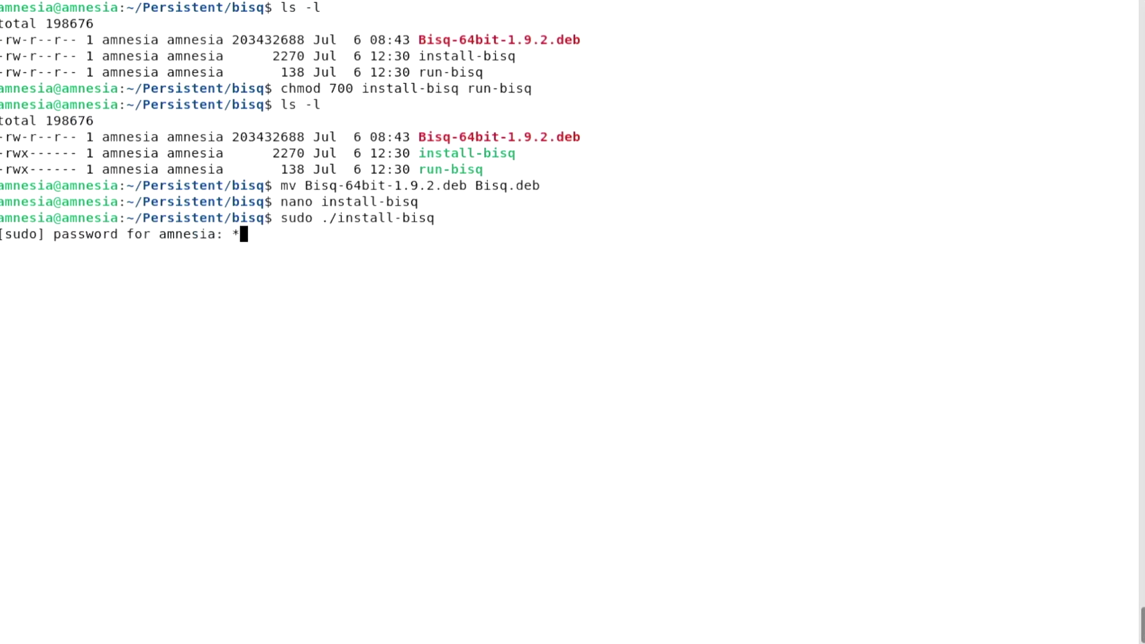
key(Return)
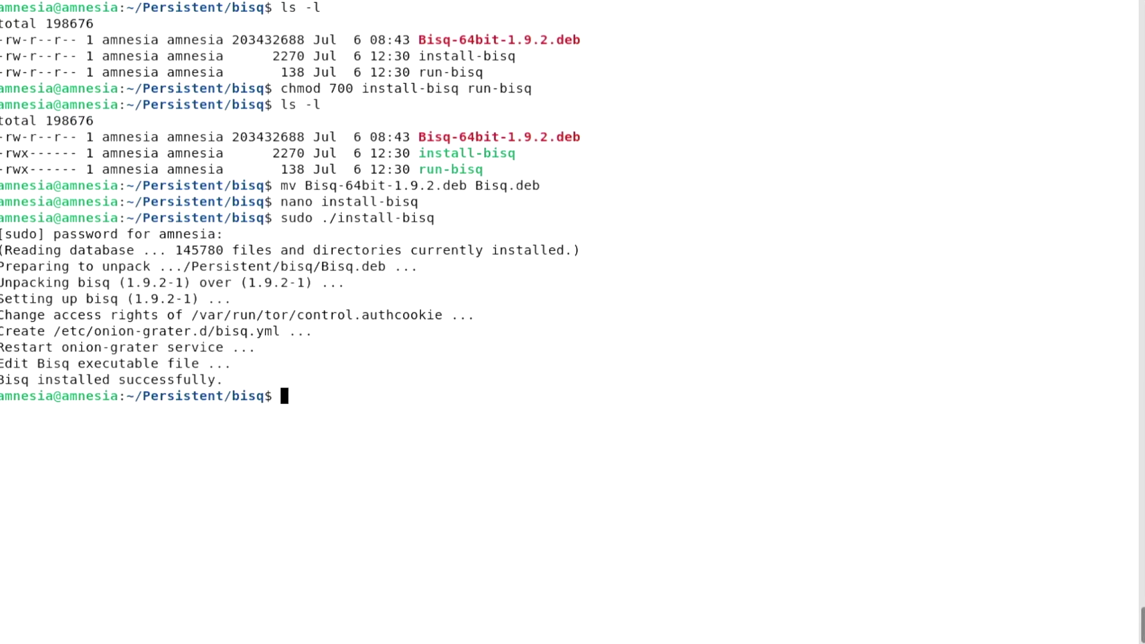
Comment out --btcNodes= in run-bisq with a #, save it, and launch Bisq via ./run-bisq
text(nano run-bisq)
key(Return)
key(End)
key(Left)
key(Left)
key(Left)
key(Left)
key(Left)
key(Left)
key(Left)
key(Left)
key(Left)
key(Left)
key(Left)
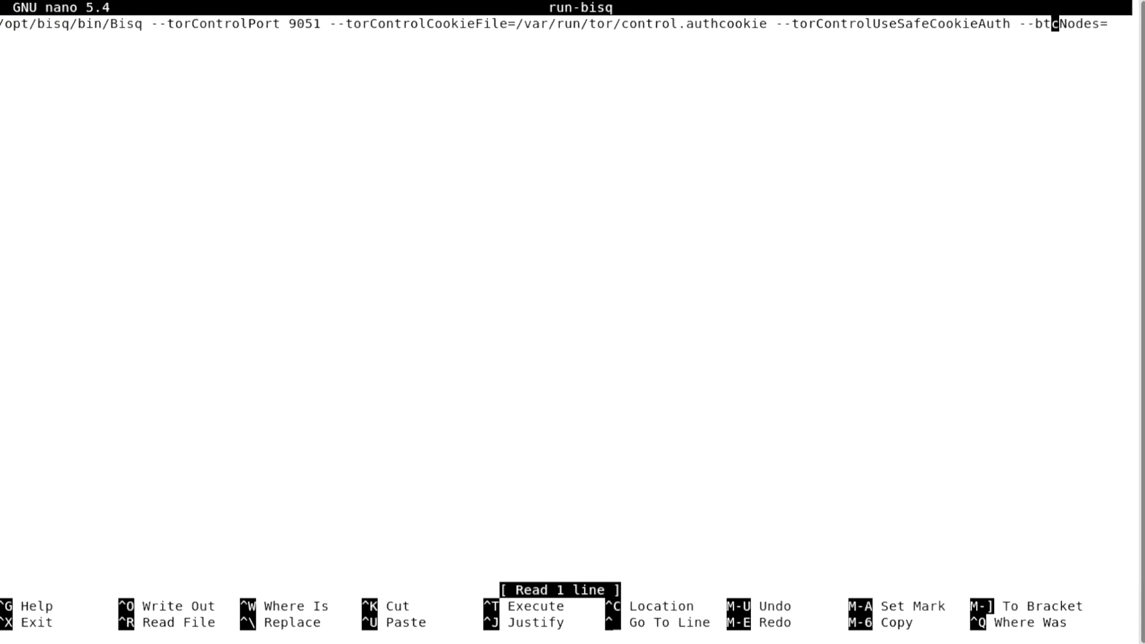
text(#)
key(ctrl+o)
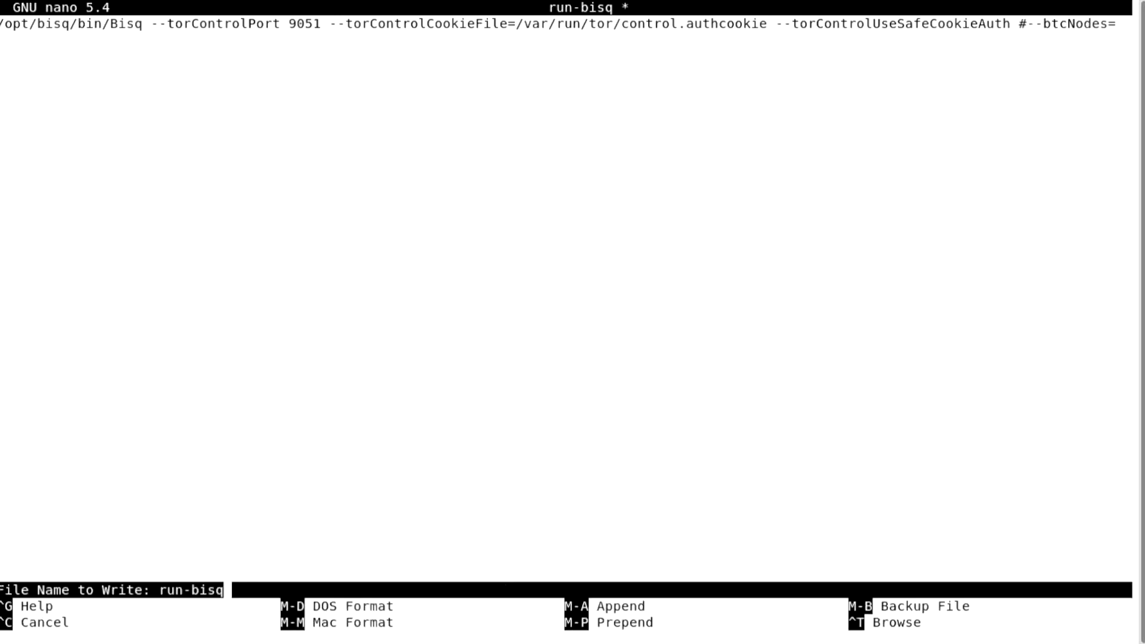
key(Return)
key(ctrl+x)
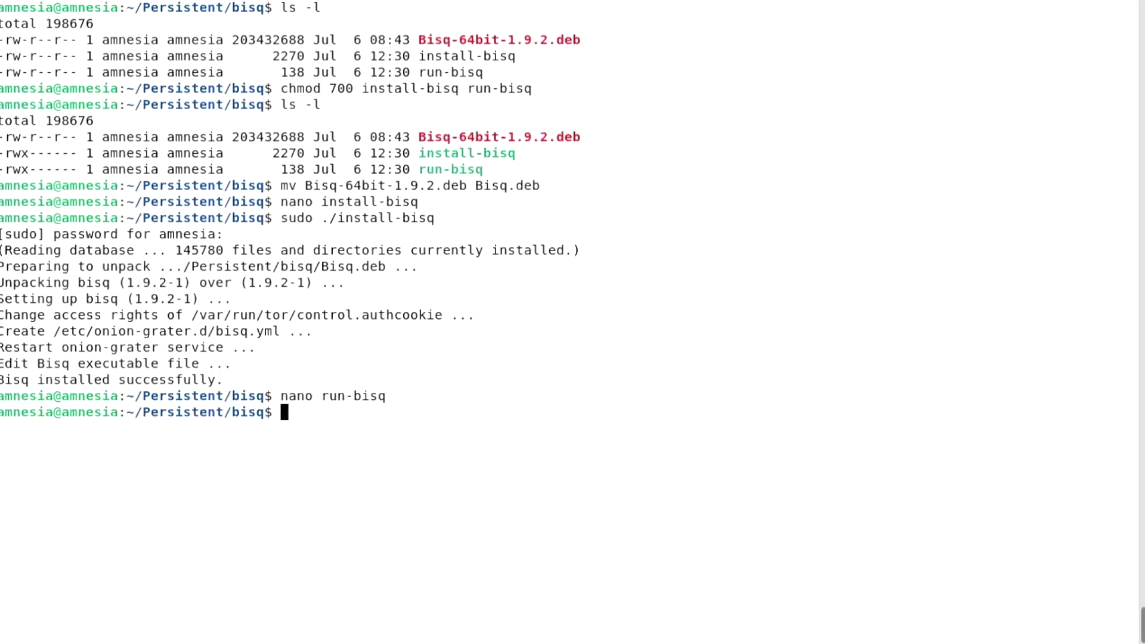
text(./run-bisq)
key(Return)
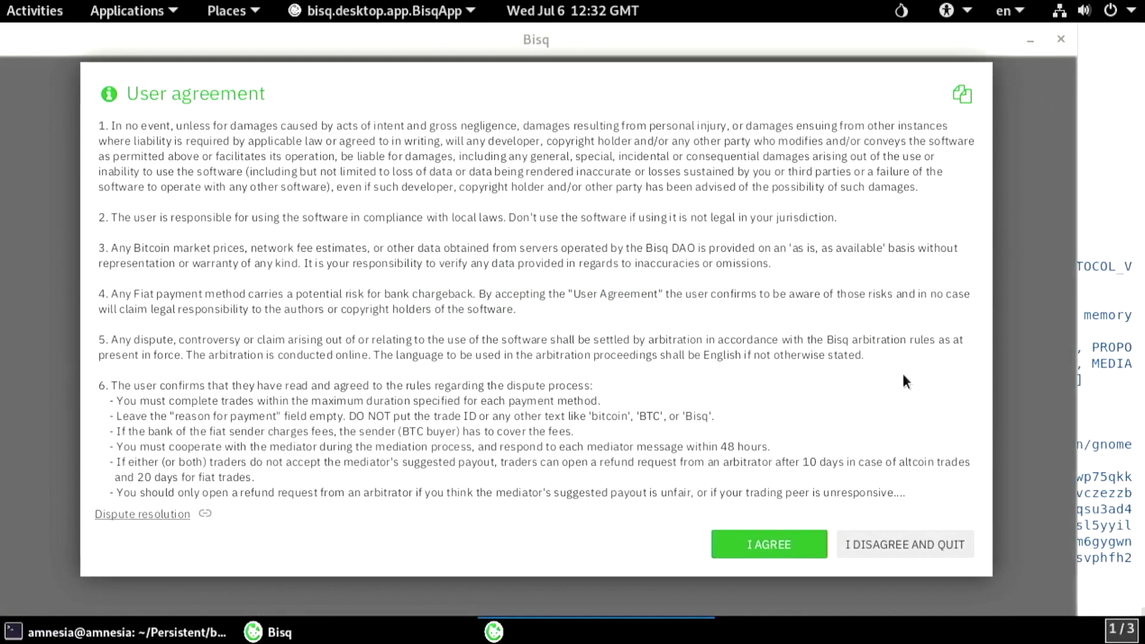
Accept the agreement, dismiss the notices, review Settings' Network Info peers, and close Bisq
click(725, 545)
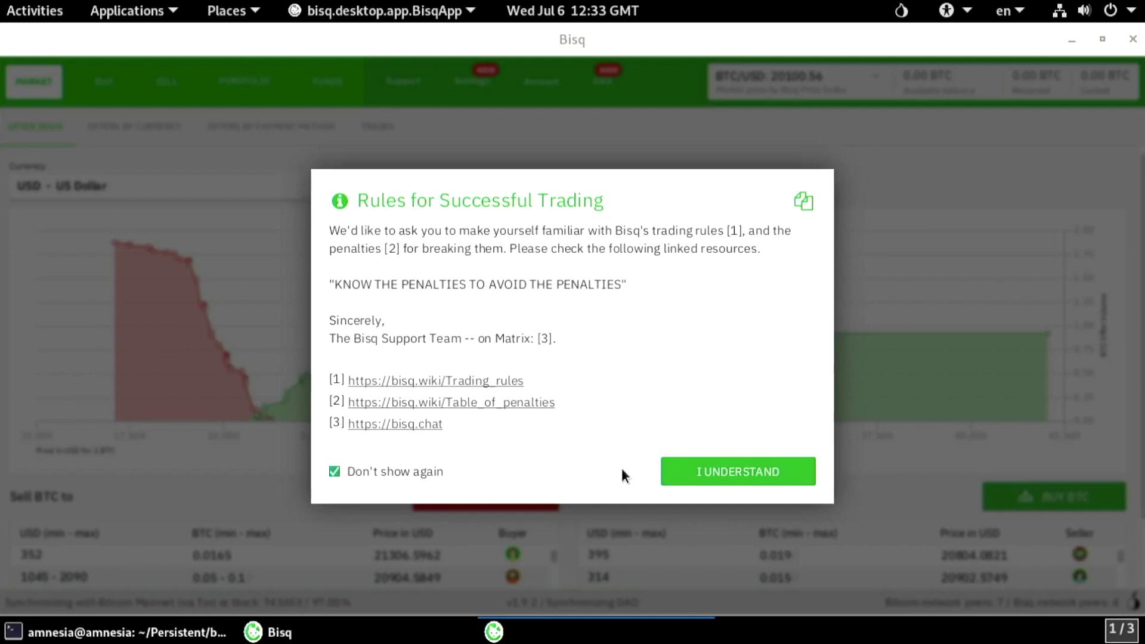
click(693, 469)
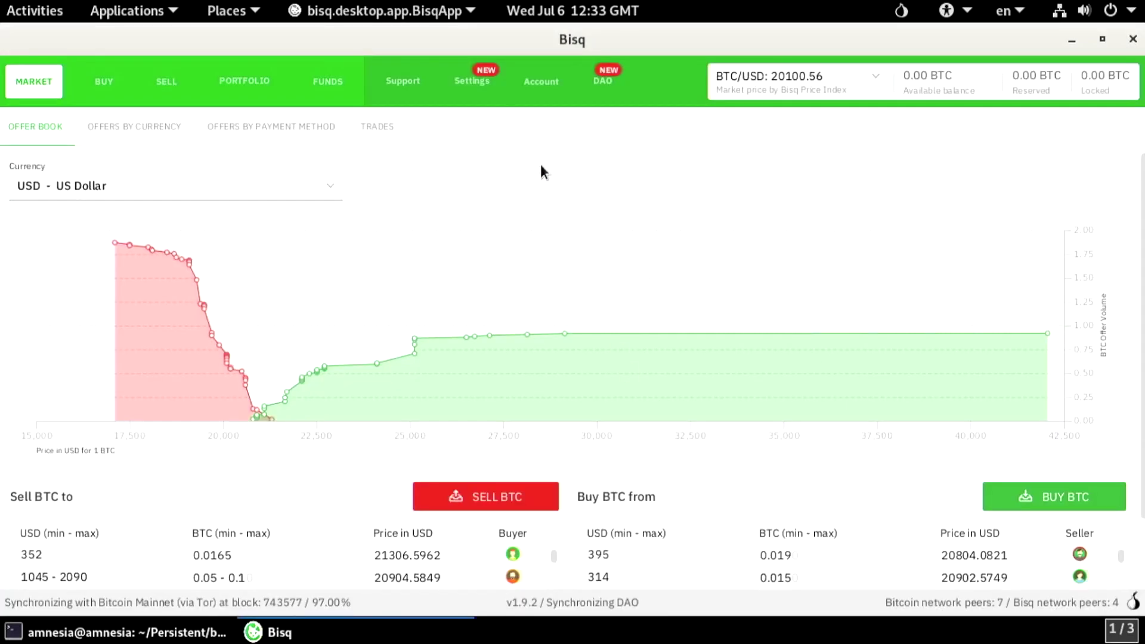
click(474, 81)
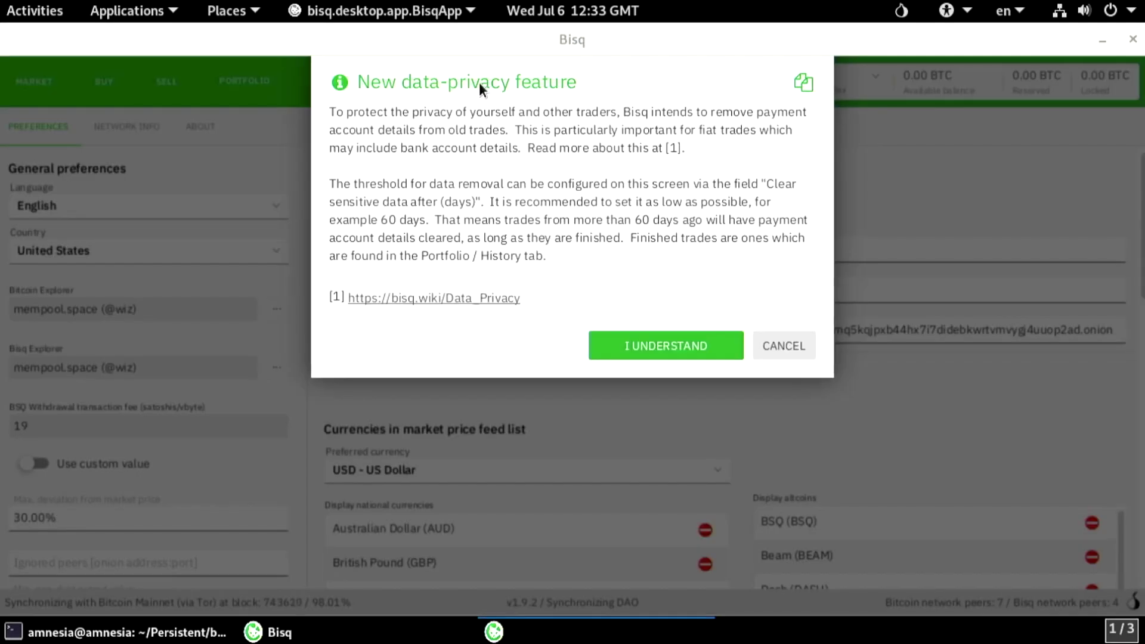
click(668, 349)
click(126, 127)
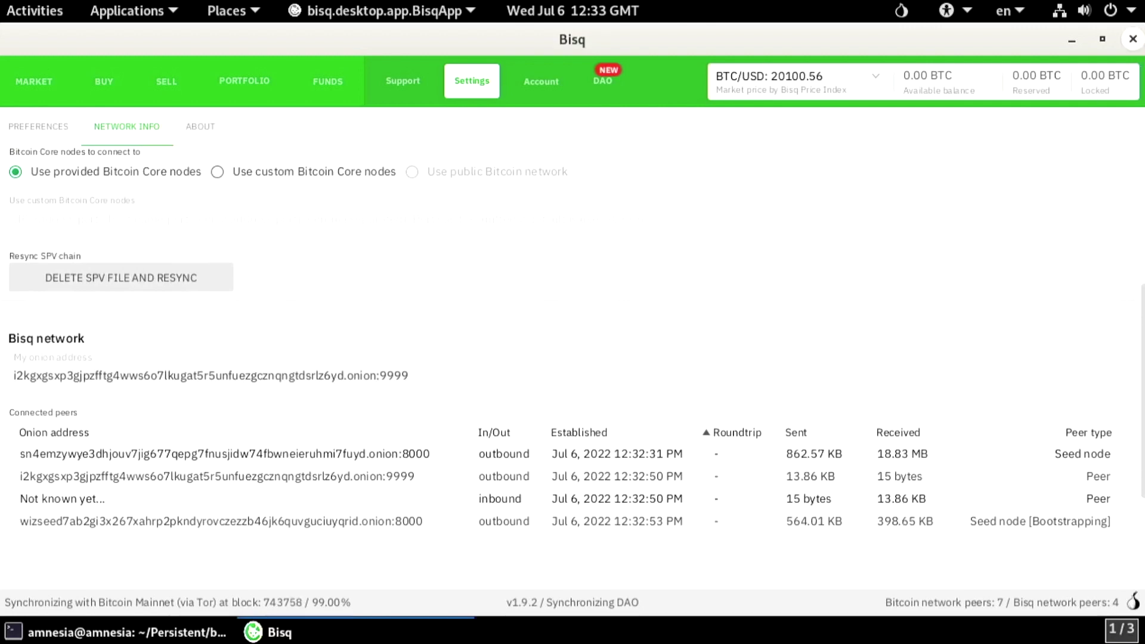
click(1139, 42)
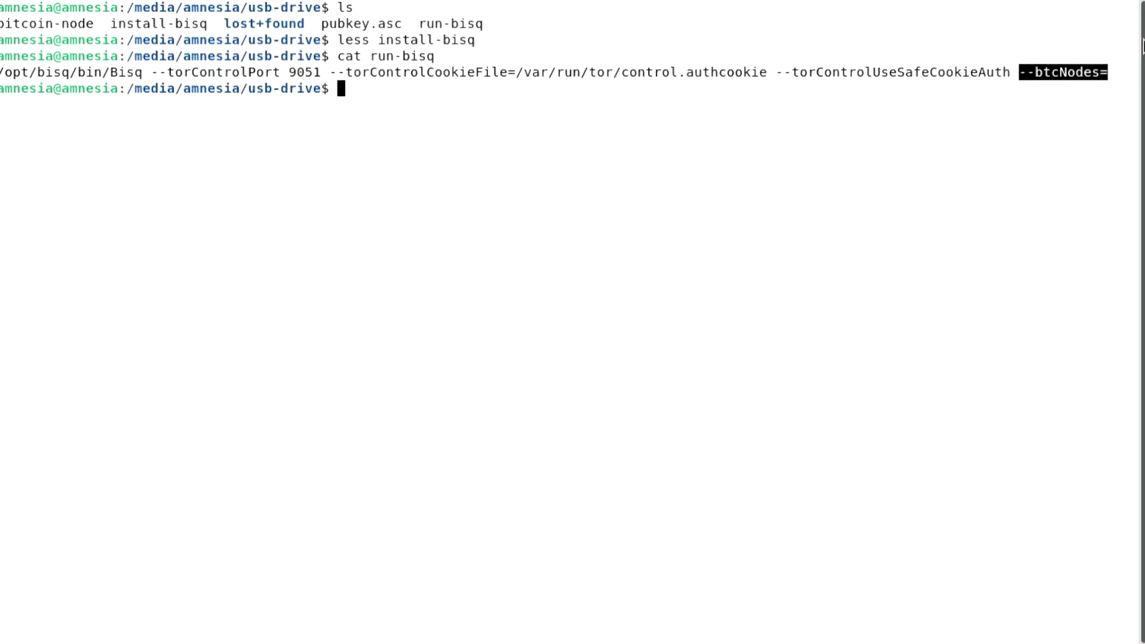
Show the bitcoin-node file and import pubkey.asc into GPG
text(cat bi)
key(Tab)
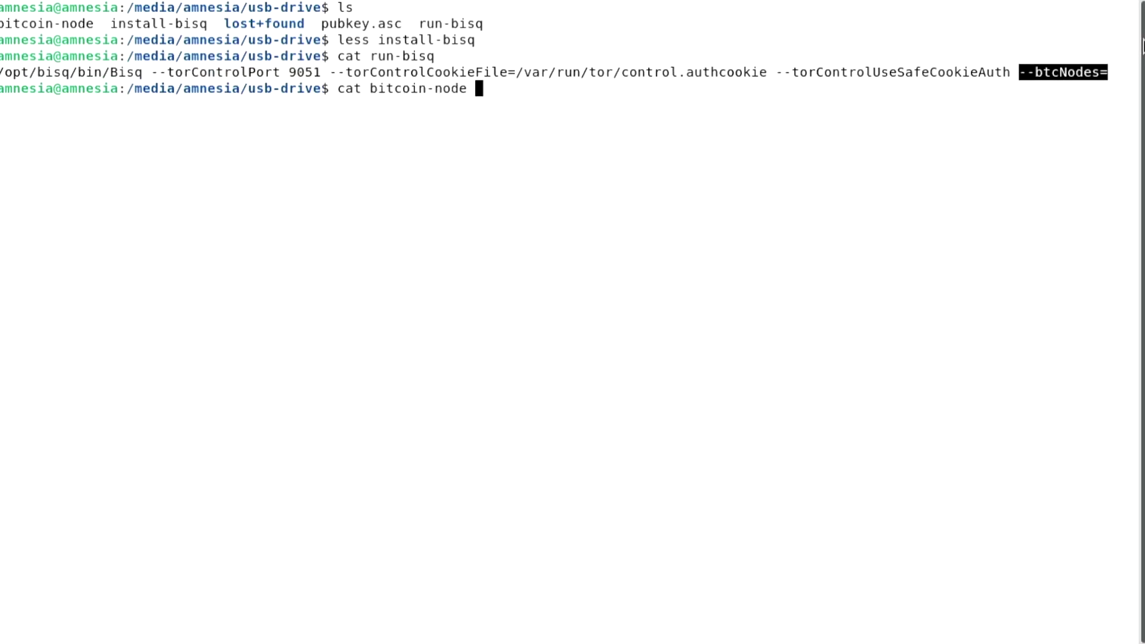
key(Return)
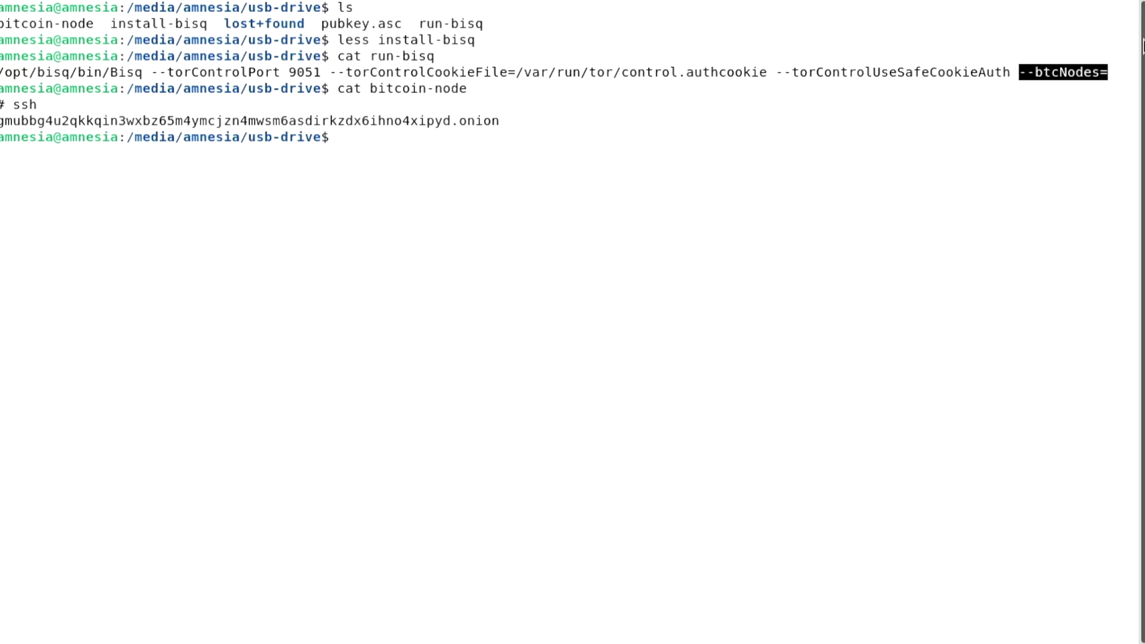
text(gpg --import pubkey.asc)
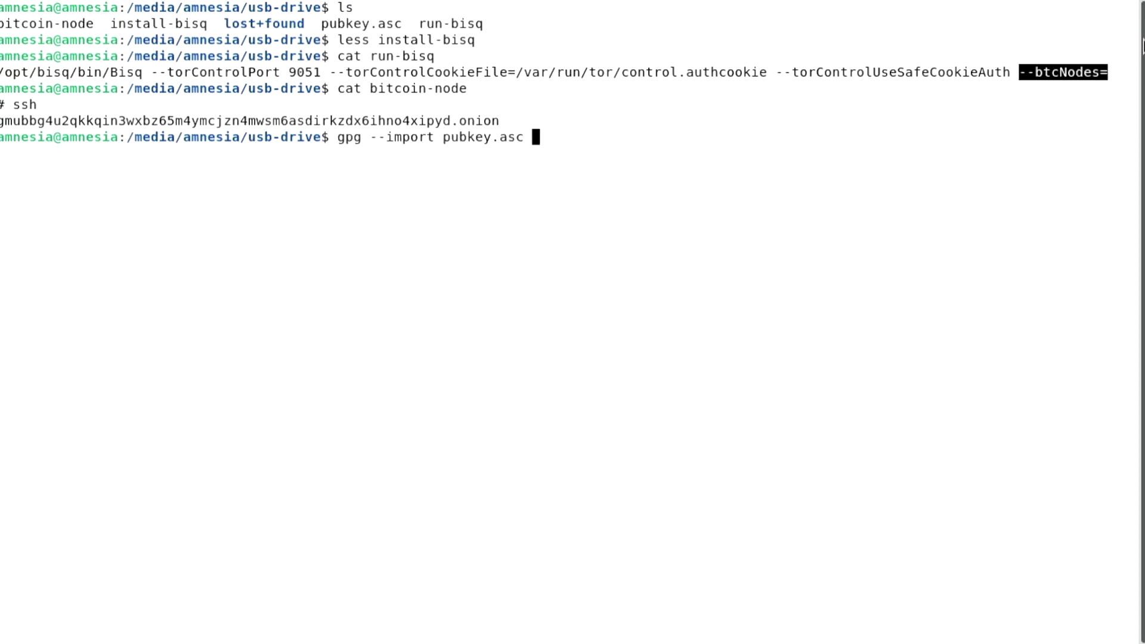
key(Return)
Set SSH_AUTH_SOCK to the gpg-agent SSH socket from gpgconf --list-dirs agent-ssh-socket
text(SSH_)
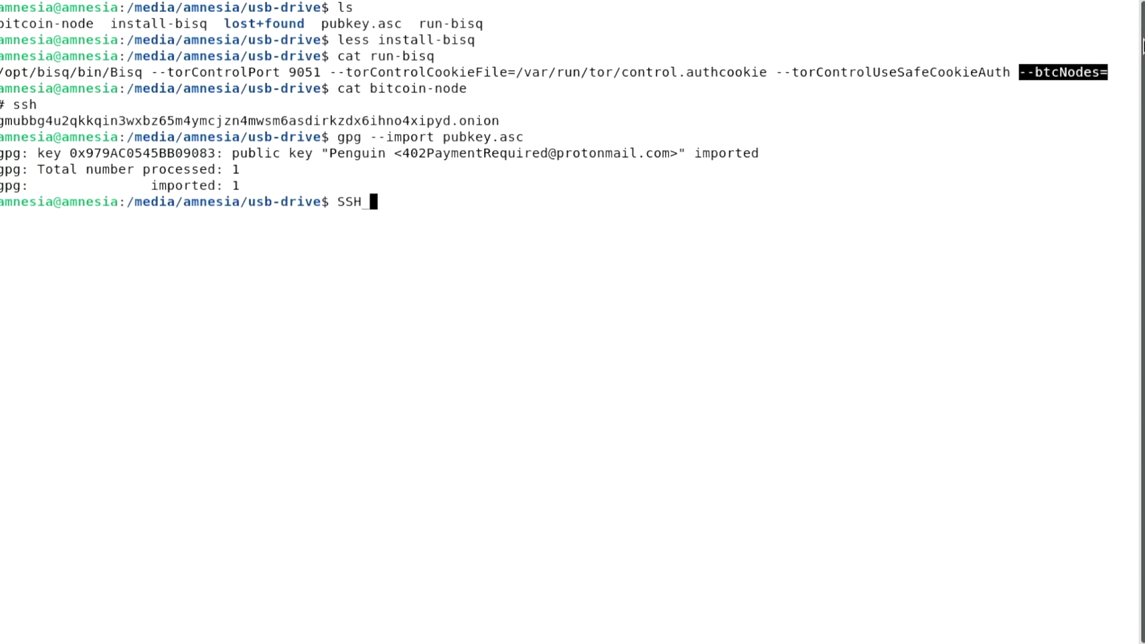
text(AUTH_SOCK=$(gpgconf --list-))
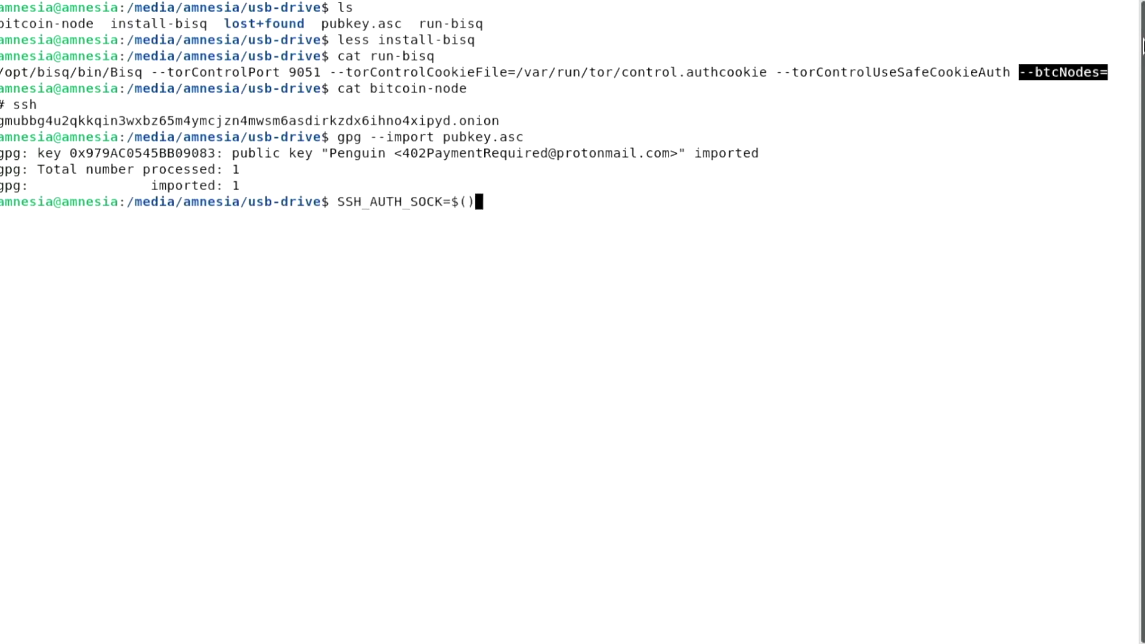
key(Left)
text(gpgconf --list-)
text(dirs agent-ssh-)
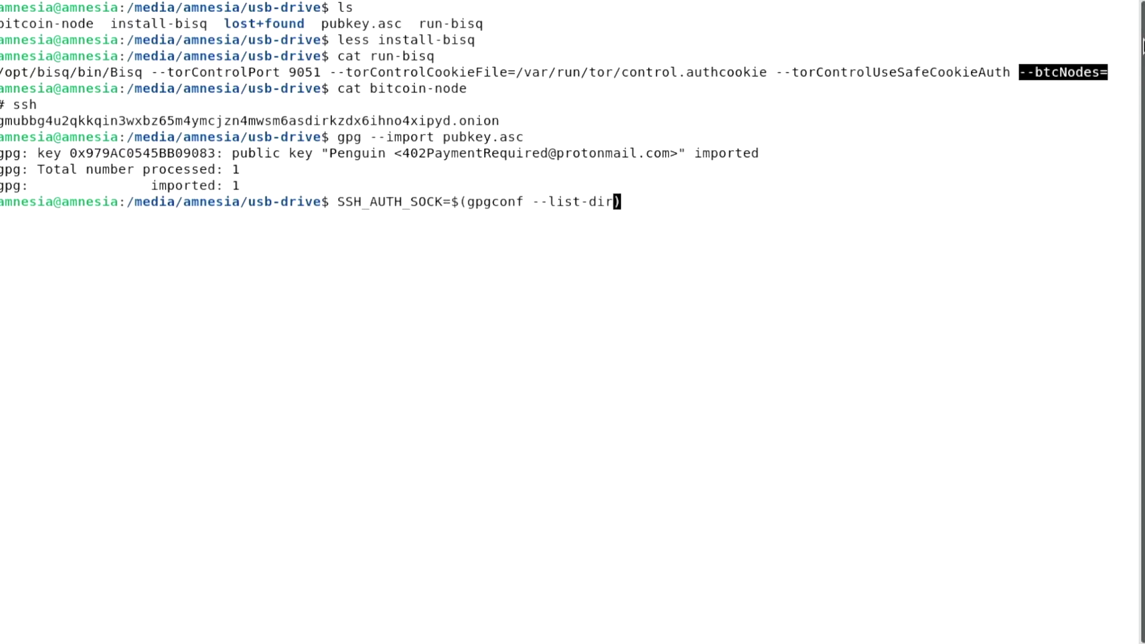
text(socket)
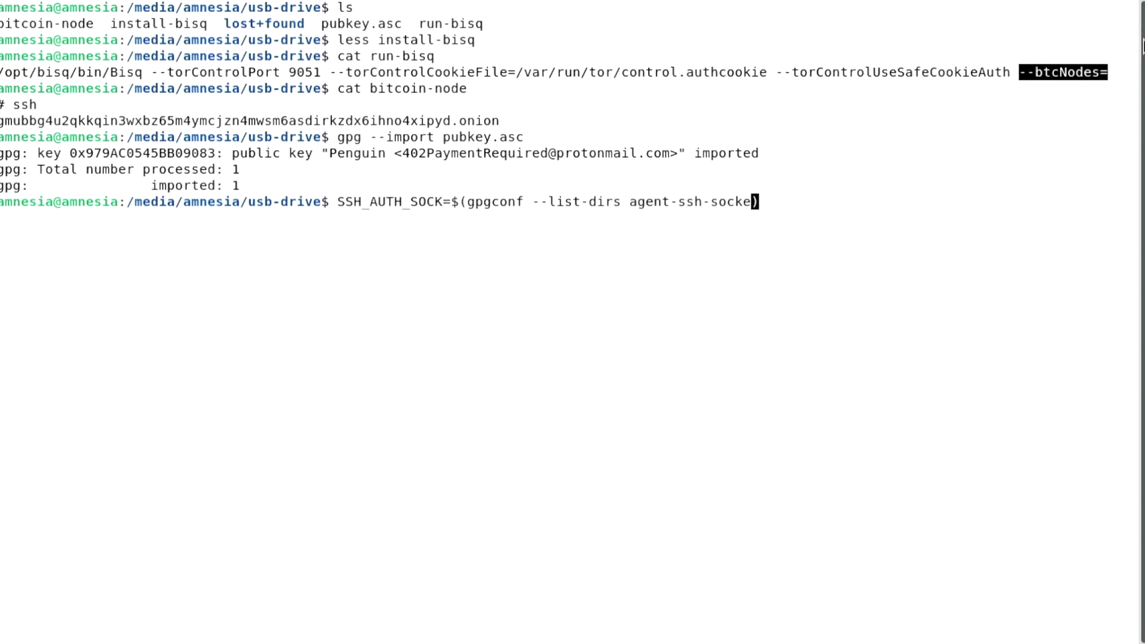
key(Return)
SSH as sat to the node's onion address, accepting the host key and entering the card PIN
text(ssh sat@)
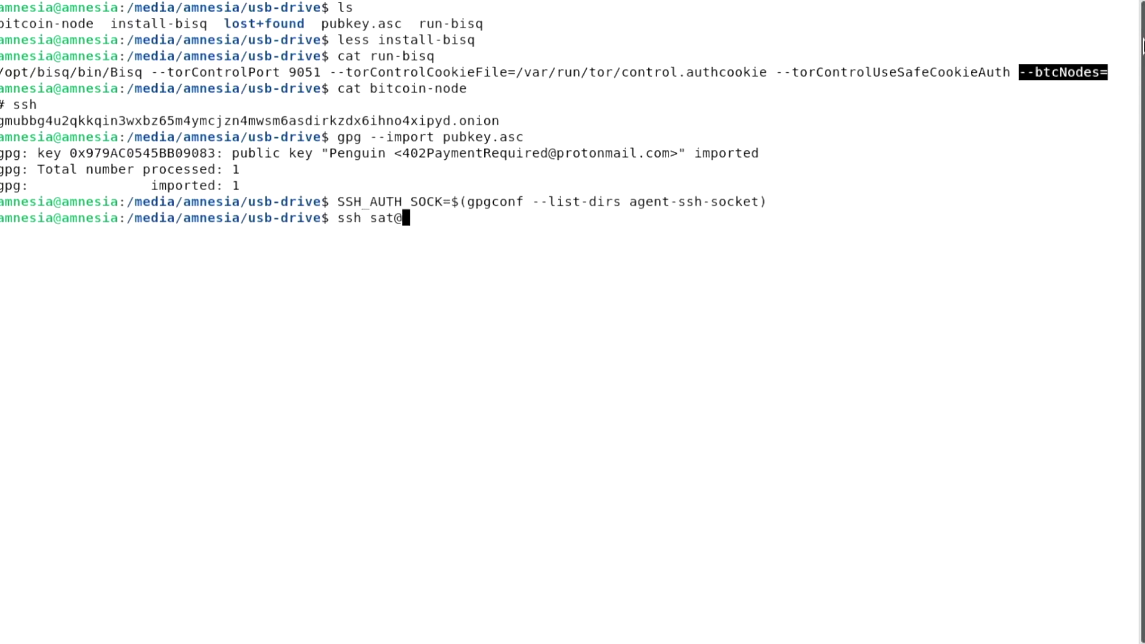
double_click(418, 122)
key(super+c)
right_click(416, 123)
right_click(472, 185)
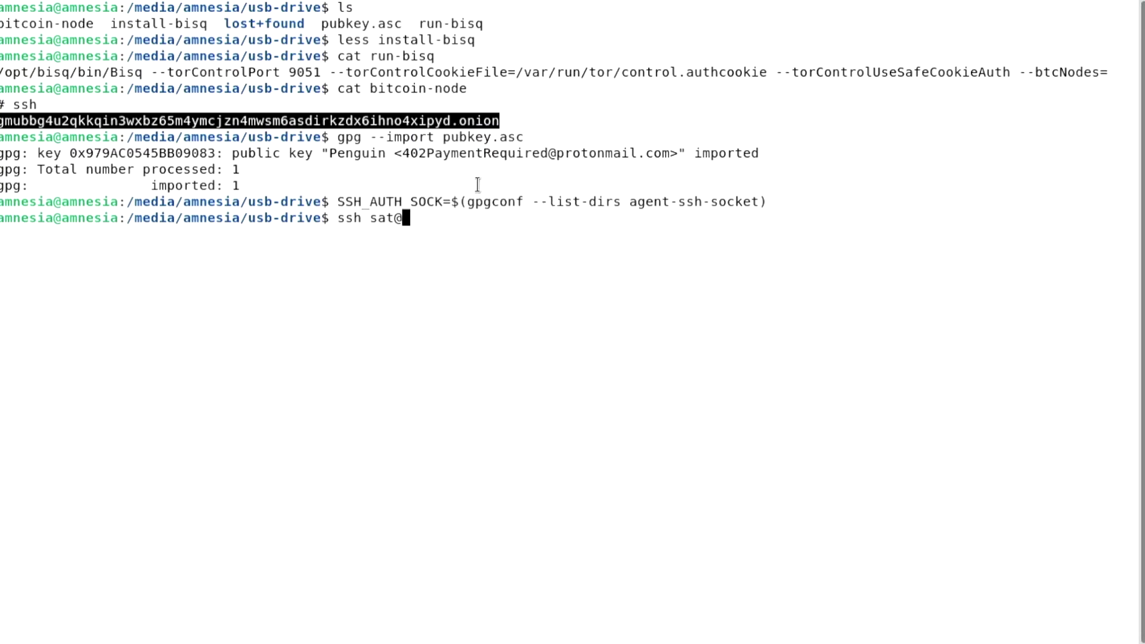
right_click(471, 185)
click(520, 238)
key(Return)
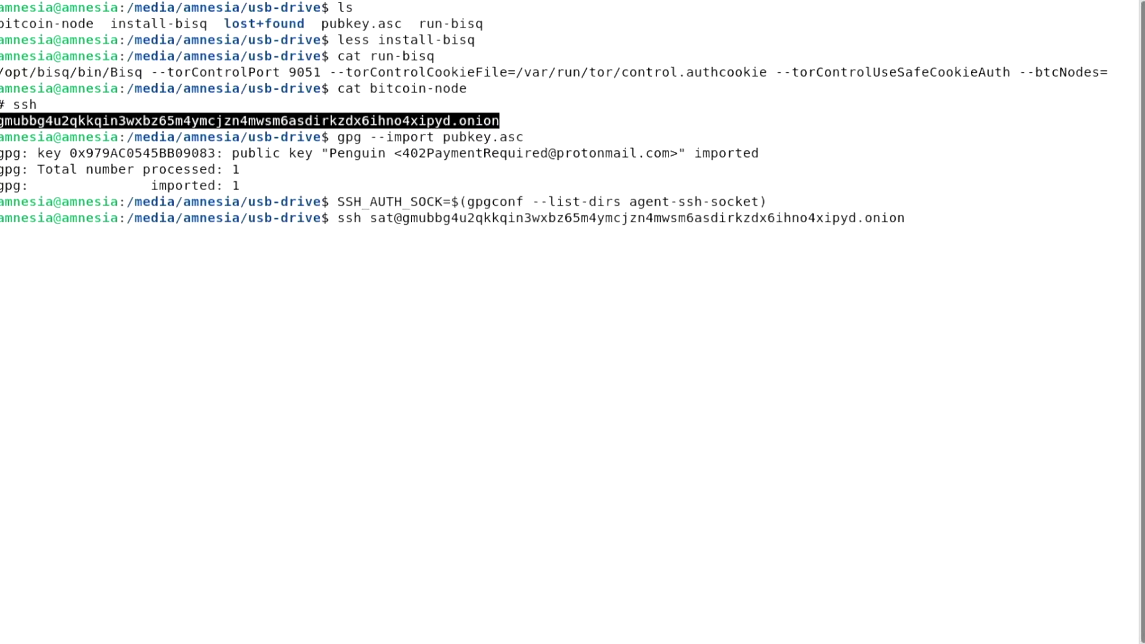
text(yes)
key(Return)
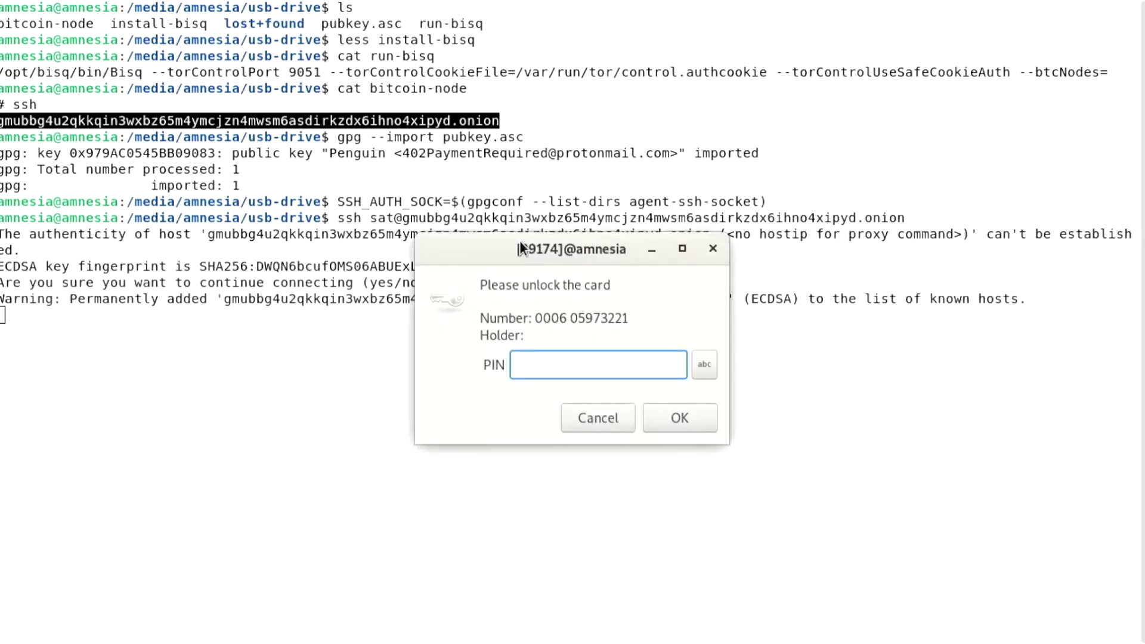
text(******)
key(Return)
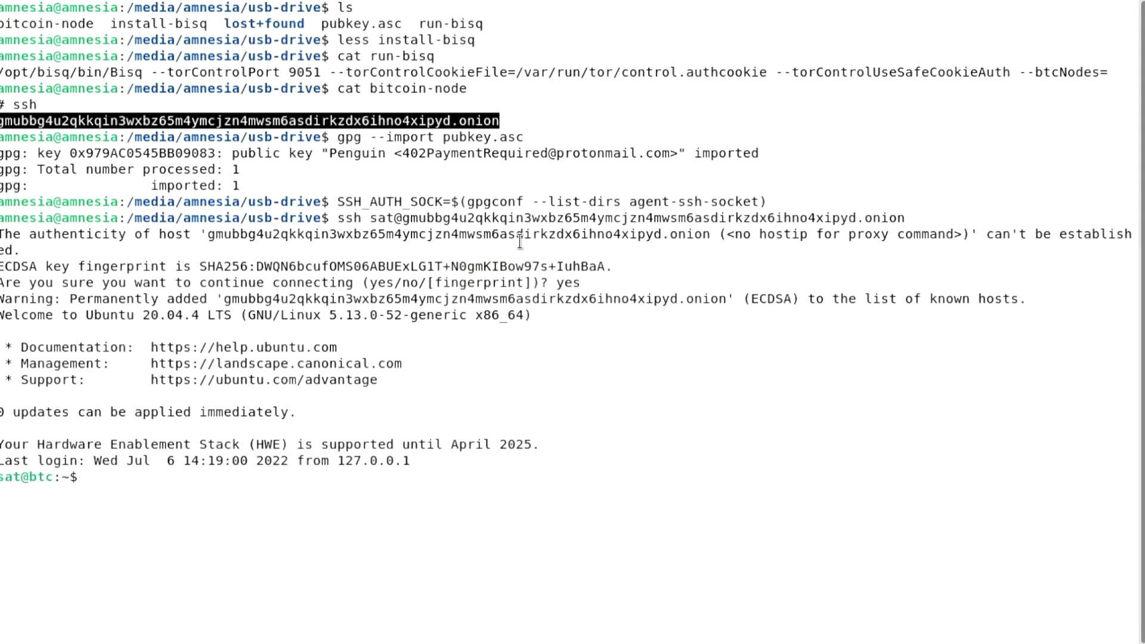
key(ctrl+l)
Check the node with bitcoin-cli -getinfo, then stop Bitcoin Core
text(bitcoin-cli )
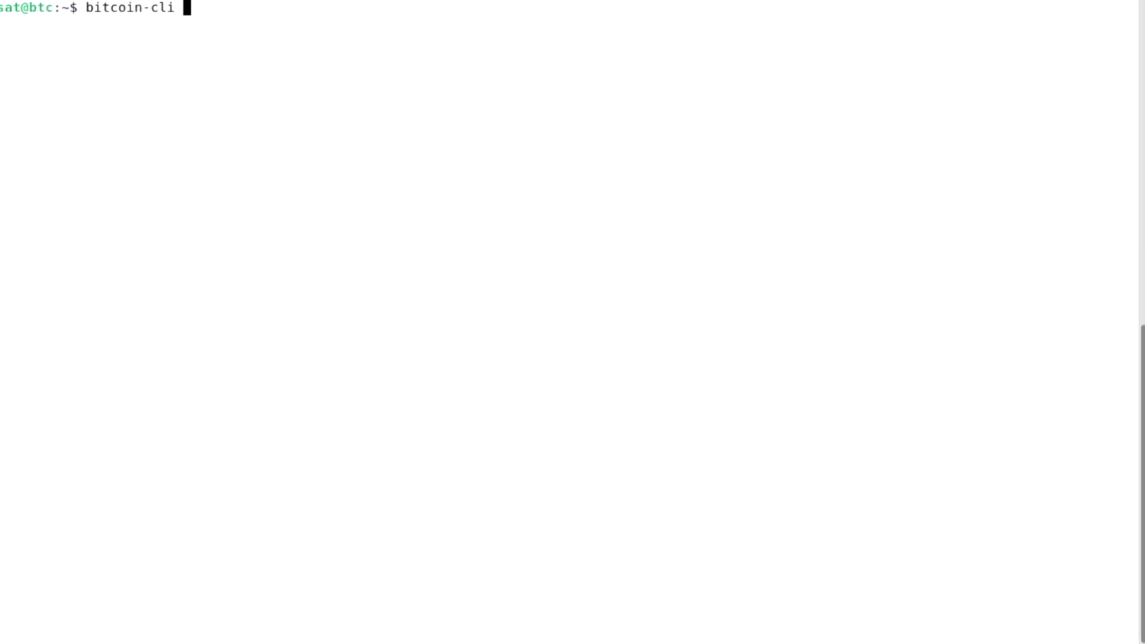
text(-getinfo)
key(Return)
text(bitcoin-cli stop)
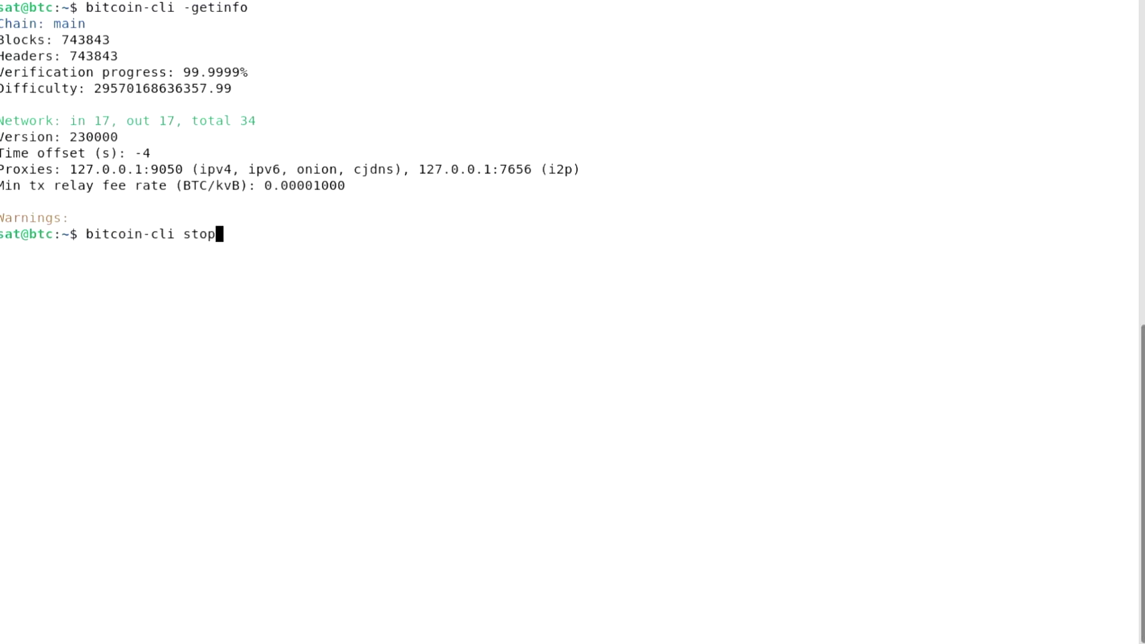
key(Return)
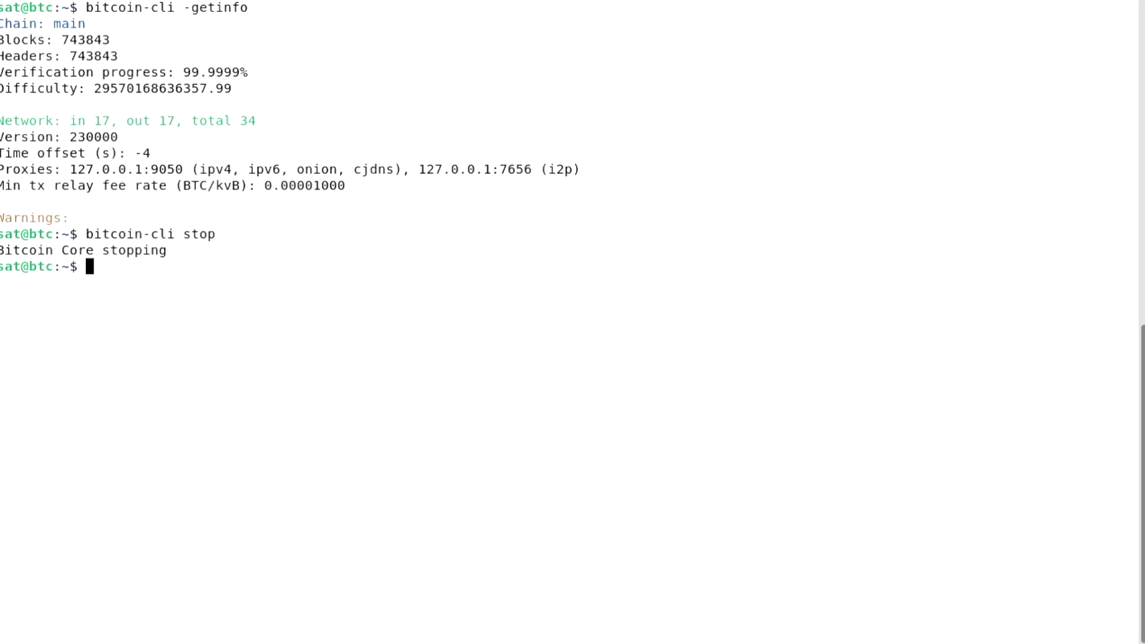
text(nano .bitcoin/bitcoin.conf)
key(Return)
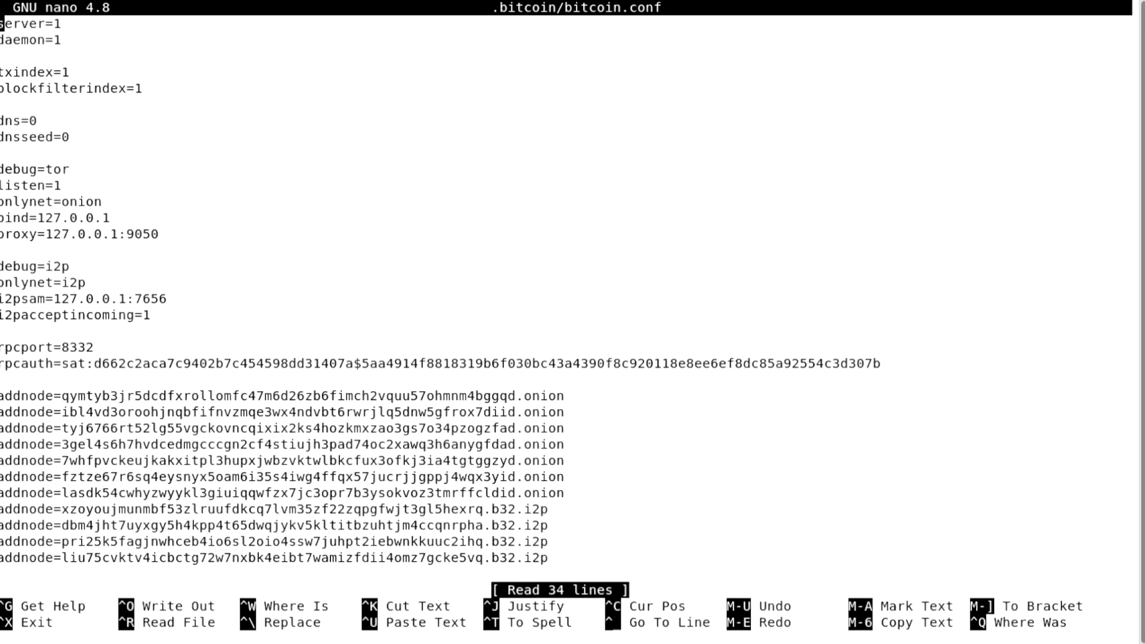
key(Down)
key(Down)
key(Down)
key(Down)
key(Down)
key(Return)
key(Return)
key(Up)
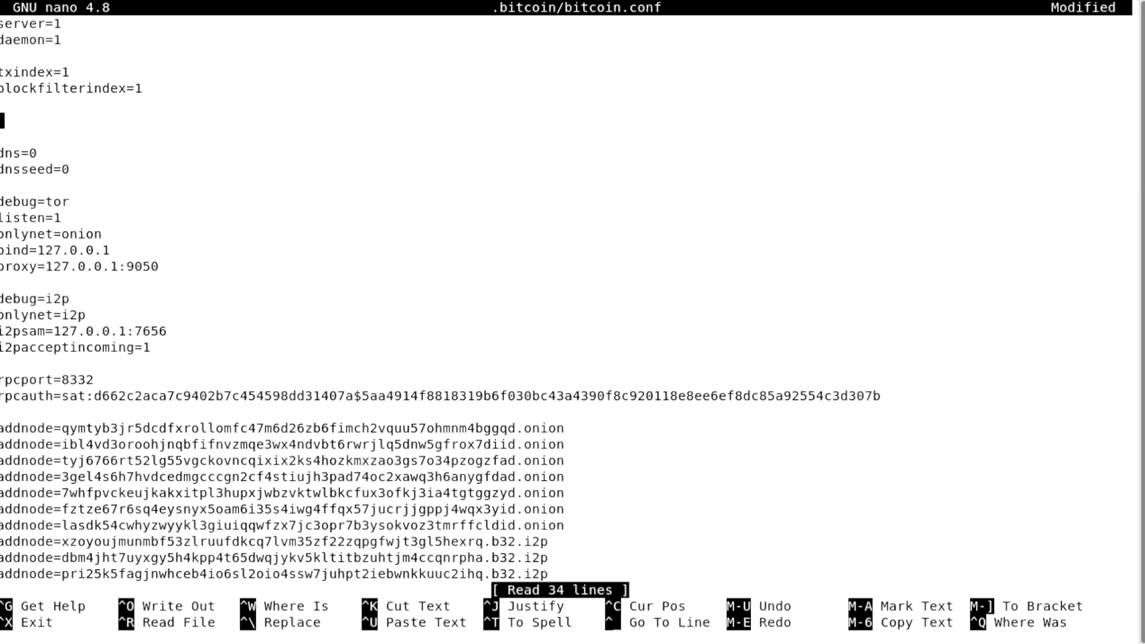
text(# bisq)
key(Return)
text(whitelist)
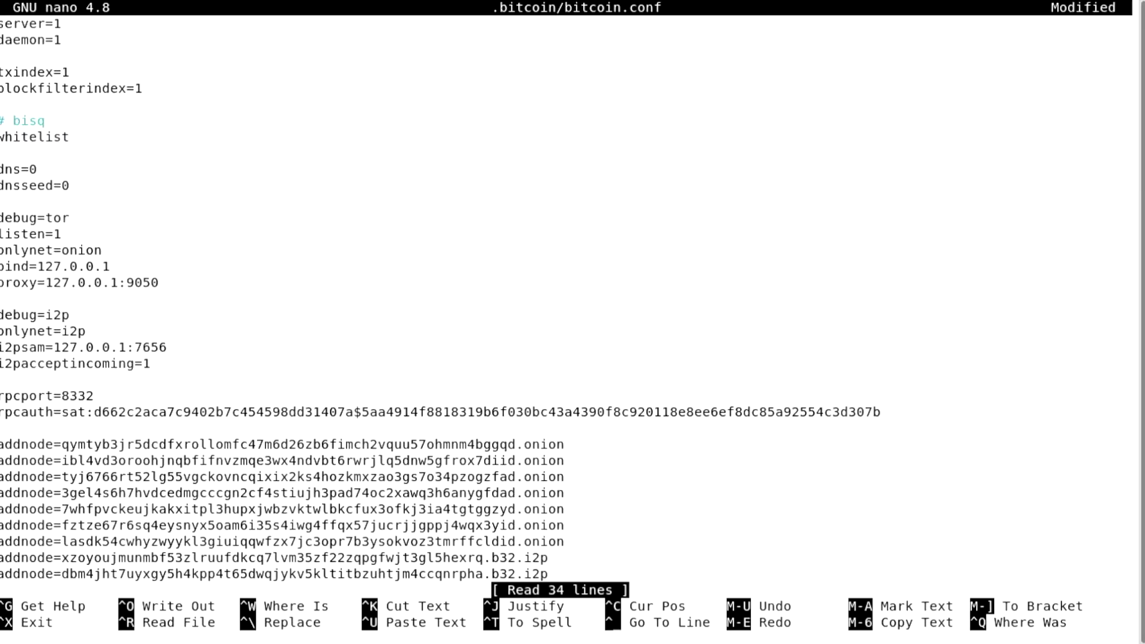
text(=bloomfilter@127.0.0.1/32)
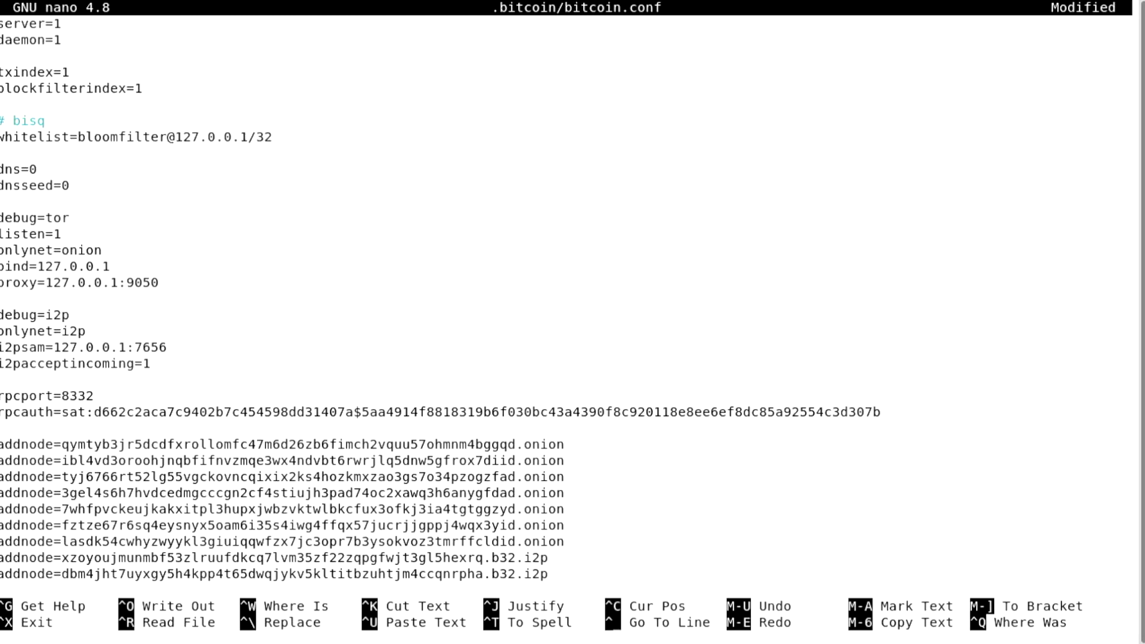
key(ctrl+o)
key(Return)
key(ctrl+x)
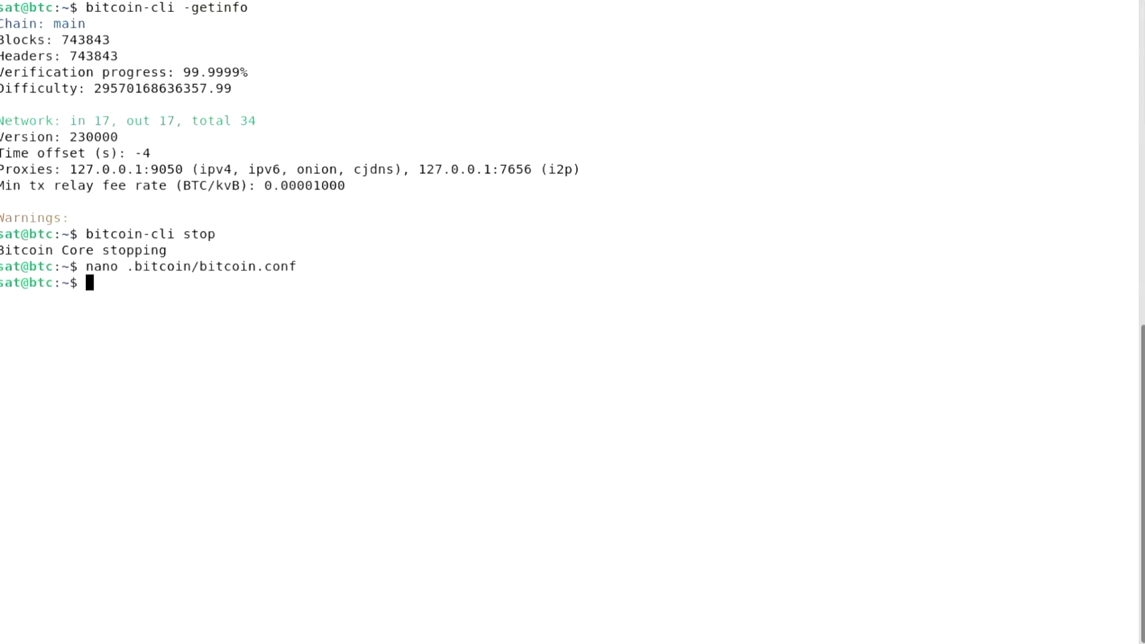
Restart bitcoind, list its onion details via getnetworkinfo | grep onion, and copy the address
text(bitcoind)
key(Return)
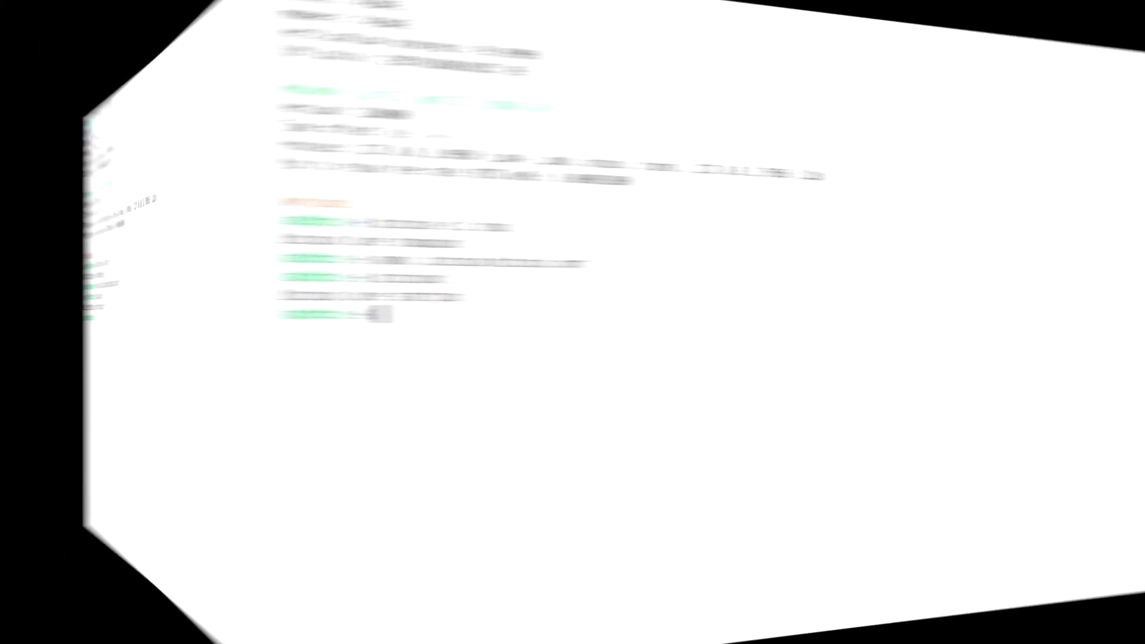
text(bitcoin-cli )
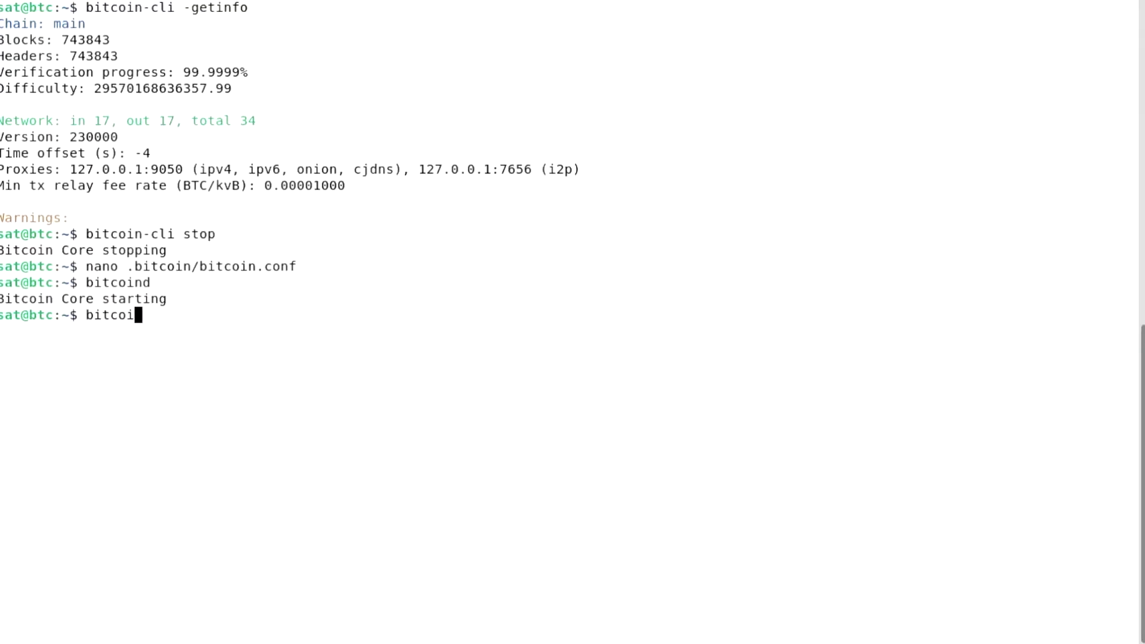
text(getnetworkinfo )
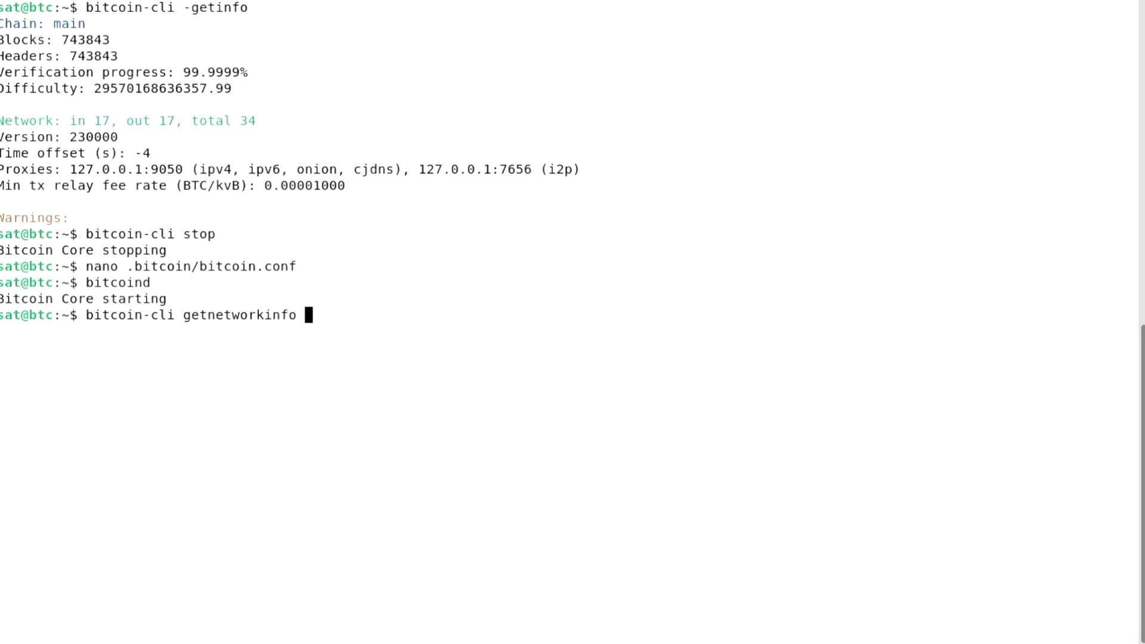
text(| grep onion)
key(Return)
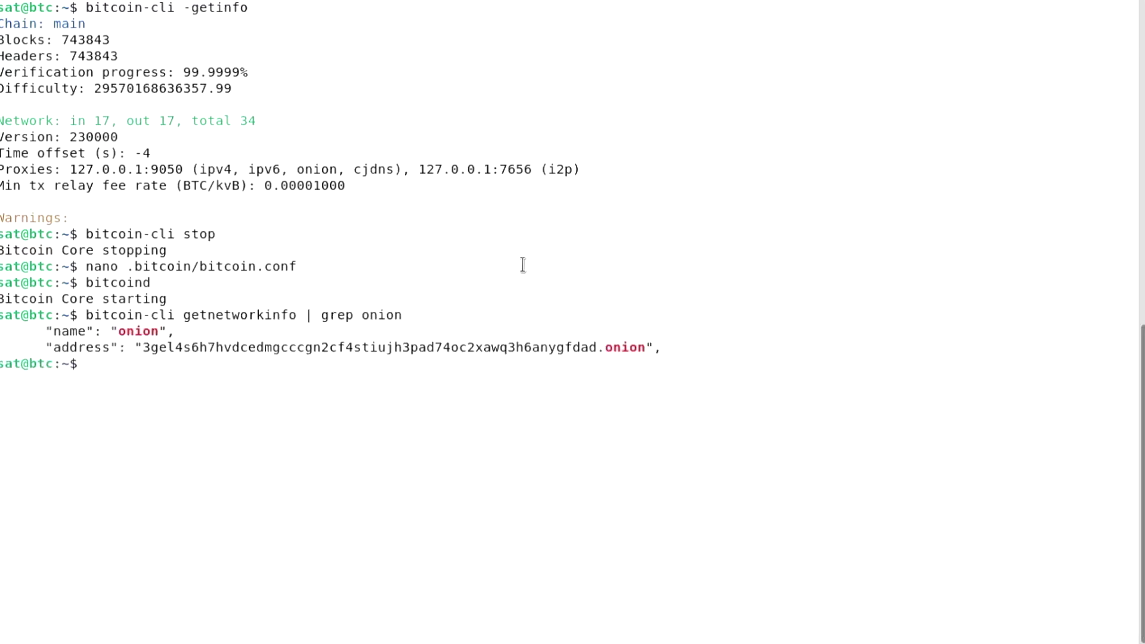
double_click(500, 347)
right_click(499, 348)
click(523, 358)
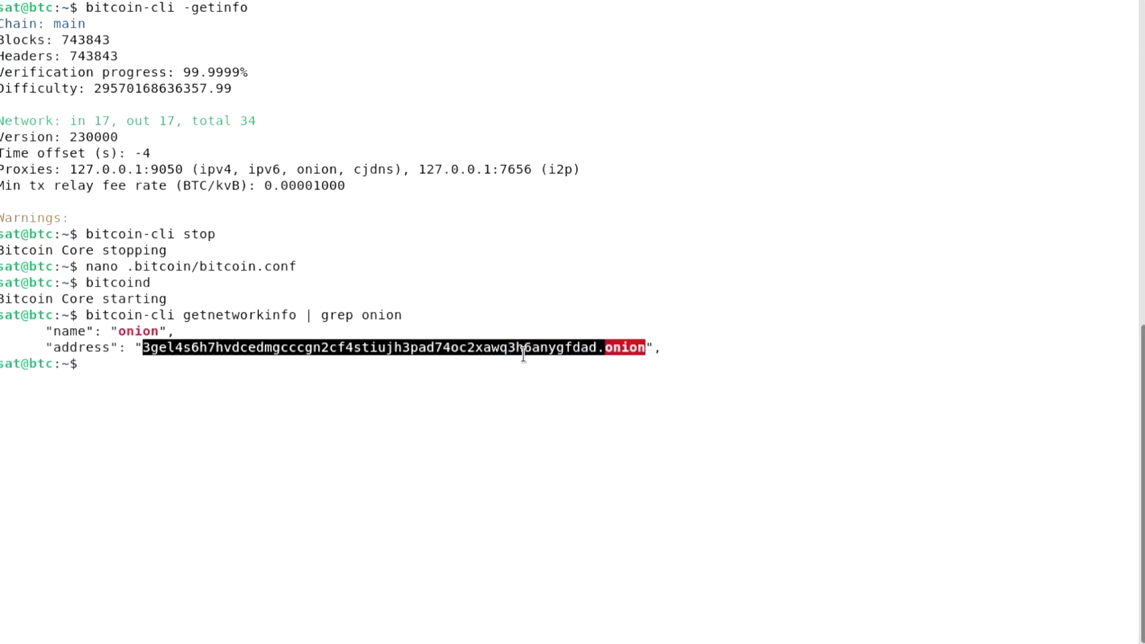
Log out of the node's SSH session and open run-bisq in nano in the Bisq terminal
key(ctrl+d)
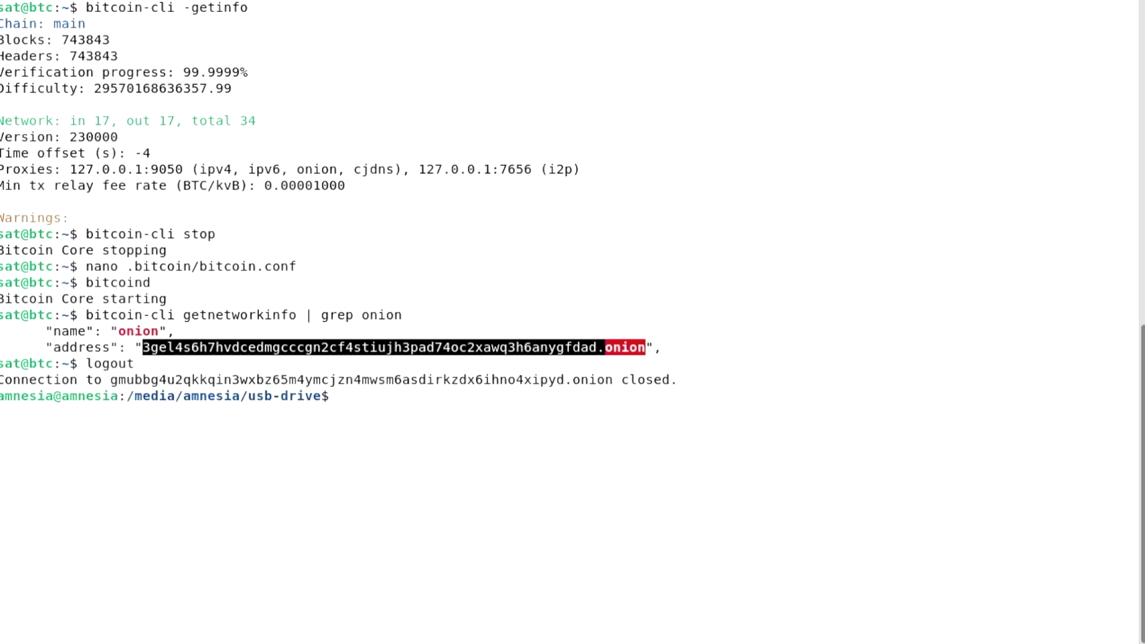
key(ctrl+l)
key(alt+Tab)
text(nano ru)
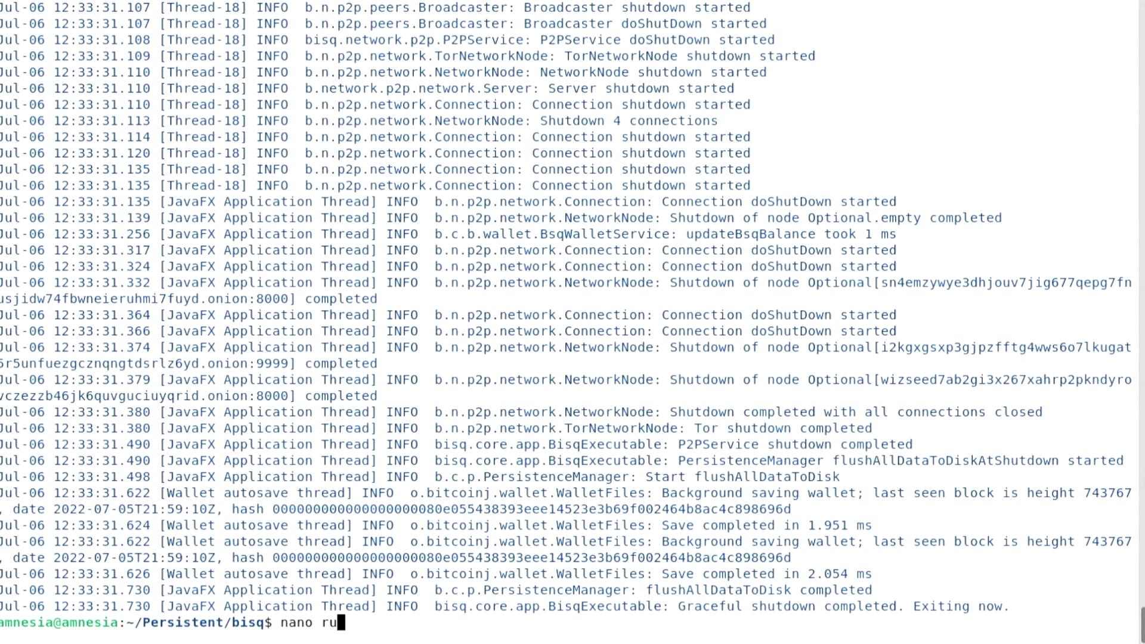
key(Tab)
key(Return)
Paste the onion address after --btcNodes=, uncomment it, save, and close Bisq after it syncs via the node
key(End)
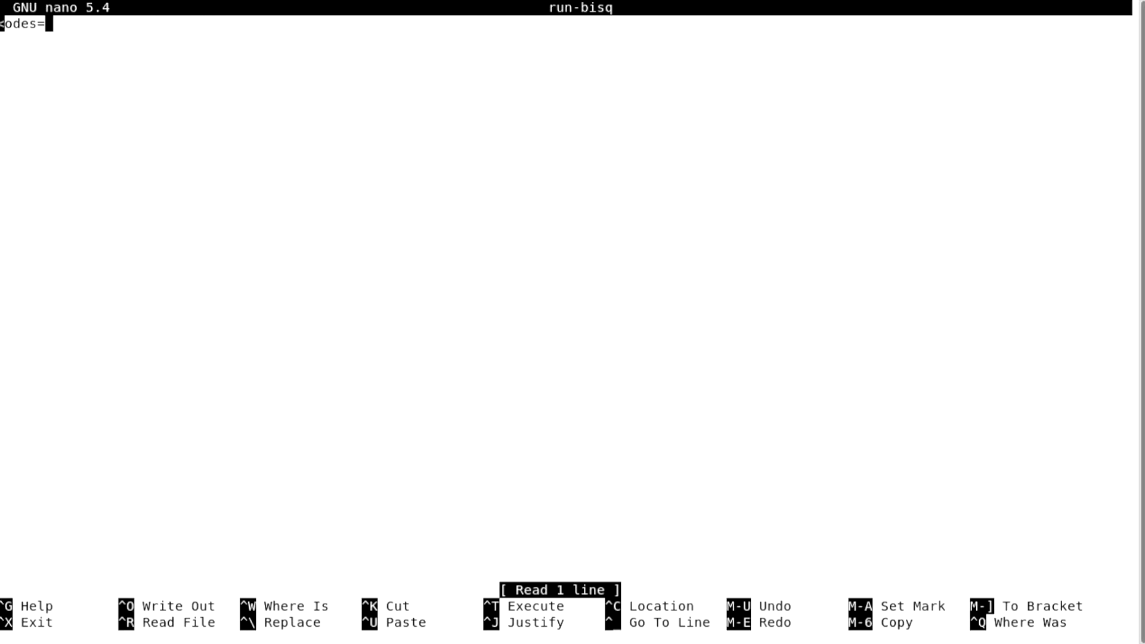
key(ctrl+shift+v)
key(Left)
key(Left)
key(Left)
key(Left)
key(Left)
key(Left)
key(Left)
key(Left)
key(Left)
key(Left)
key(Left)
key(Left)
key(Left)
key(Left)
key(Left)
key(Left)
key(Left)
key(Left)
key(Left)
key(Left)
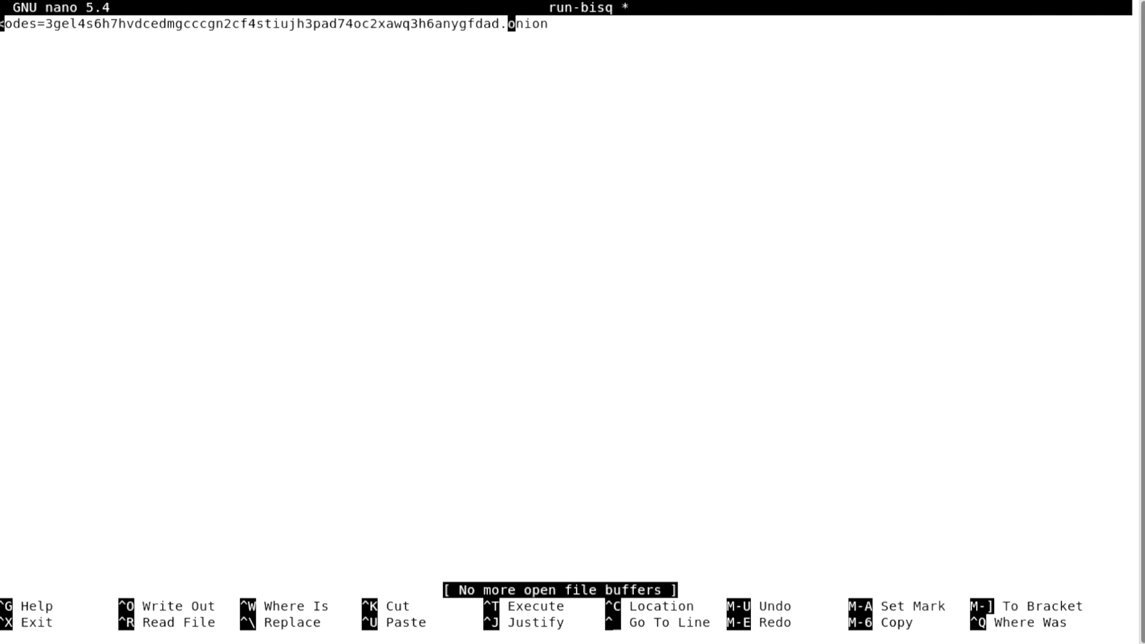
key(Right)
key(Delete)
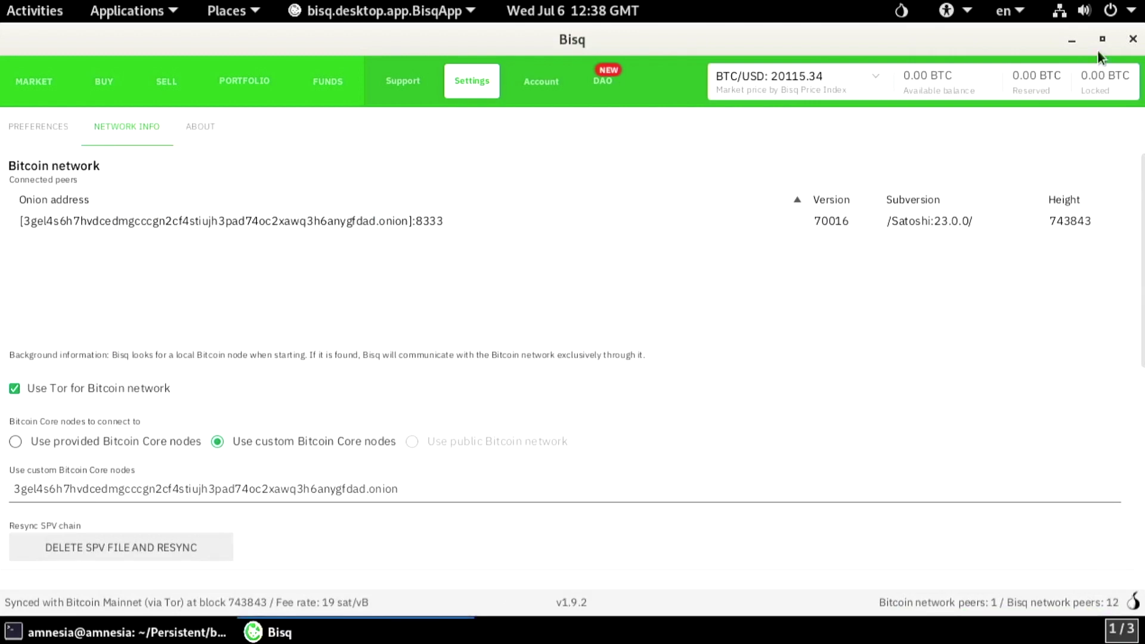
click(1133, 39)
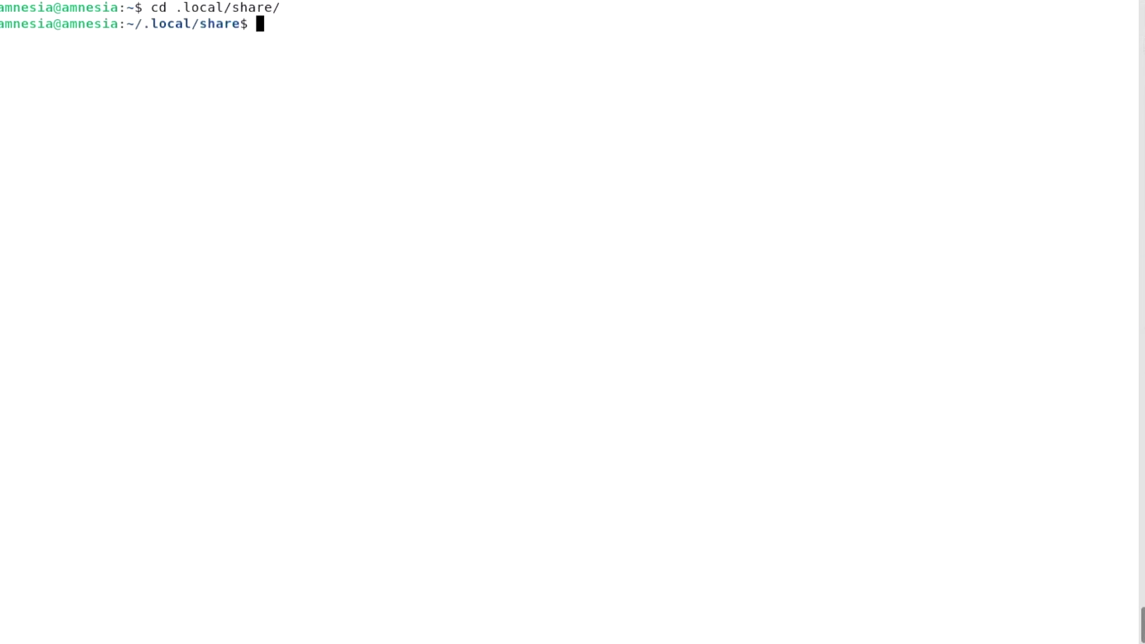
List .local/share and locate the Bisq data folder
text(ls)
key(Return)
double_click(15, 56)
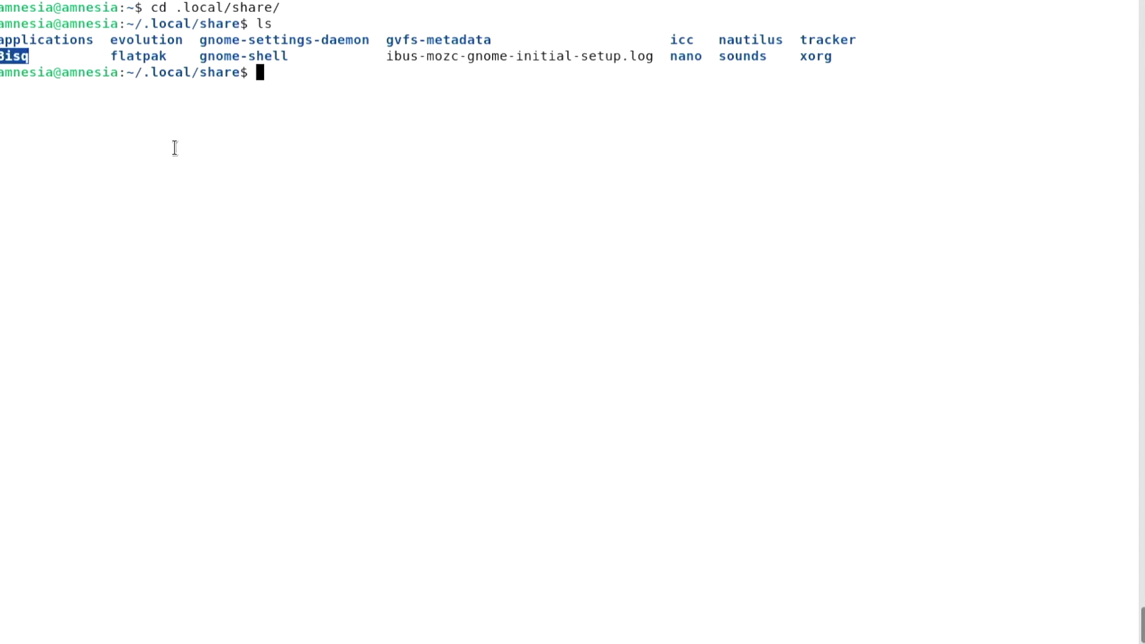
Go to ~/Persistent/bisq/ and open install-bisq in nano
text(cd ~/Persistent/bisq/)
key(Return)
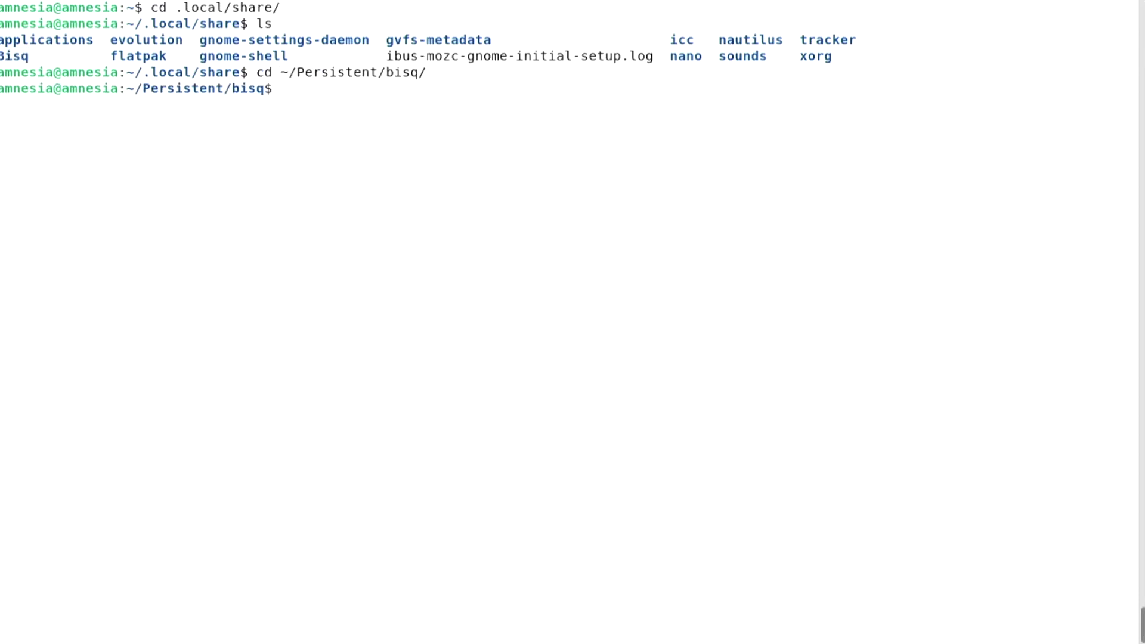
text(nano install-bisq)
key(Return)
Append rsync -Aavx from Persistent/bisq/Bisq/ to ~/.local/share/Bisq/ plus 'Data directory restored.' echo, then save
key(Down)
key(Down)
key(Down)
key(Down)
key(Down)
key(Down)
key(Down)
key(Down)
key(Down)
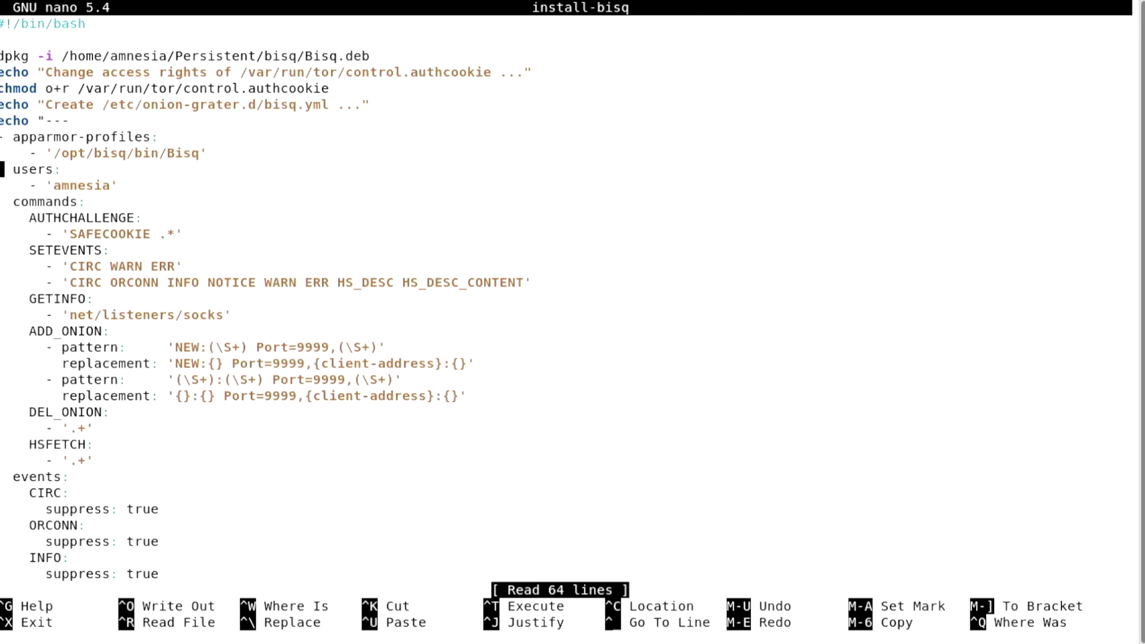
key(Down)
key(Down)
key(Down)
key(Down)
key(Down)
key(Down)
key(Down)
key(Down)
key(Down)
key(Down)
key(Down)
key(Down)
key(Down)
key(Down)
key(Down)
key(Down)
key(Down)
key(Down)
key(Down)
key(Down)
text(rsync -)
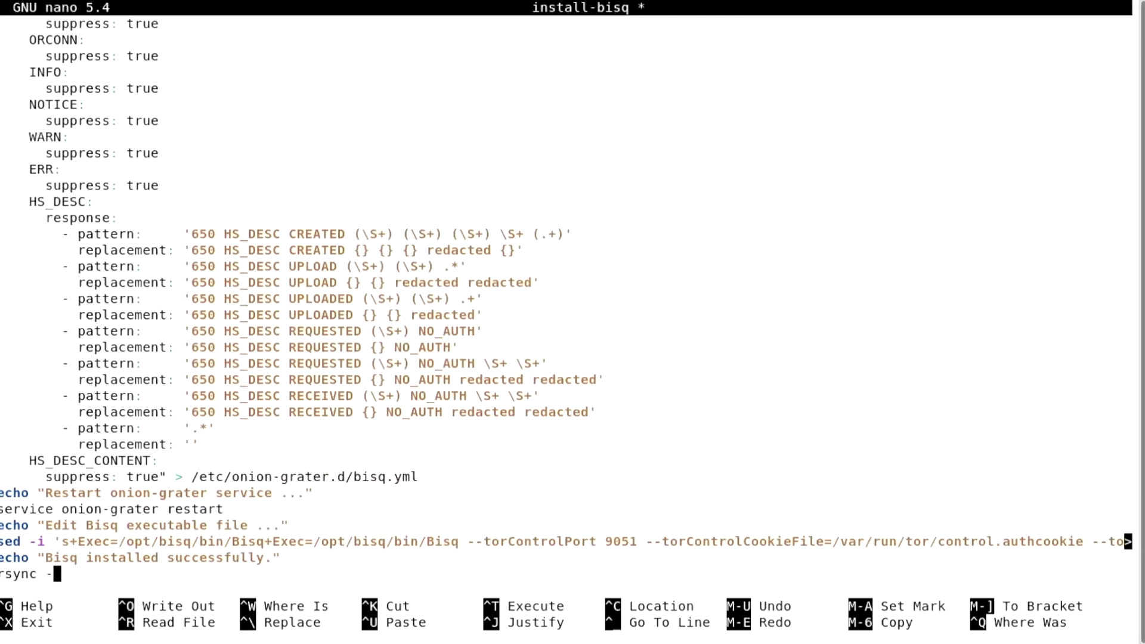
text(Aavx /home/amnesia/Persisten)
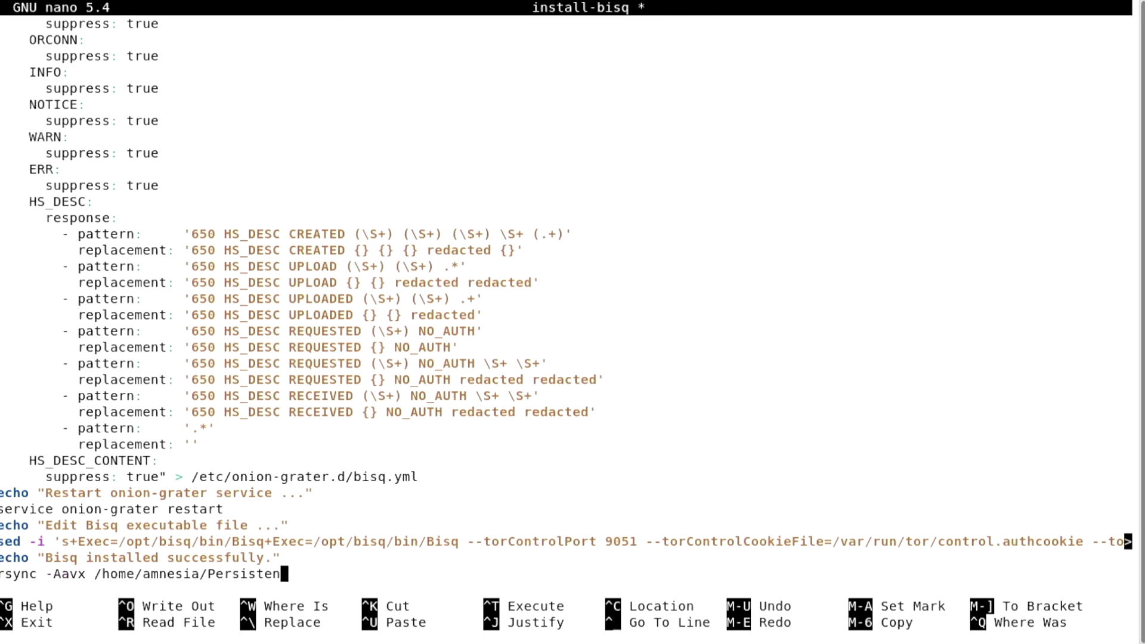
text(t/bisq/Bisq/ /home)
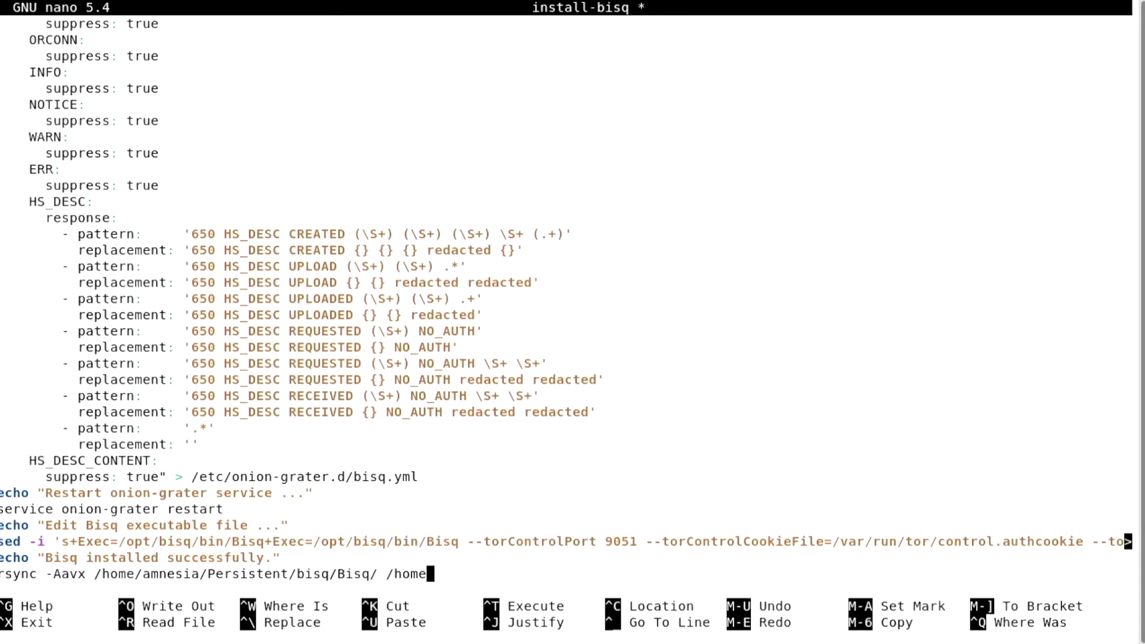
text(/amnesia/.local)
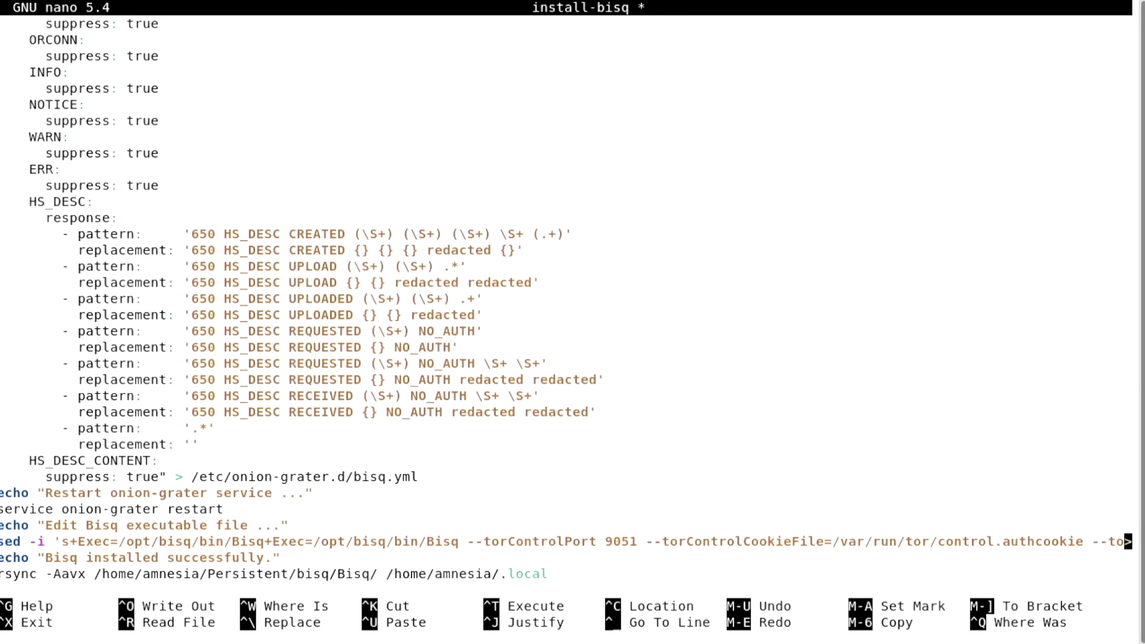
text(/share/Bisq/)
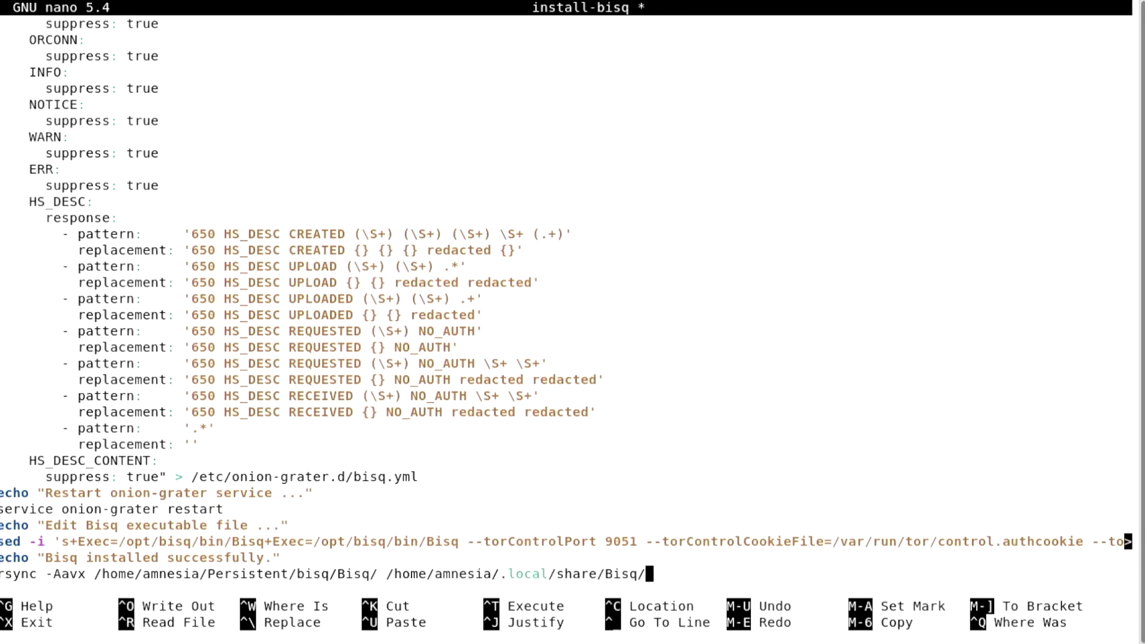
key(Return)
text(echo "")
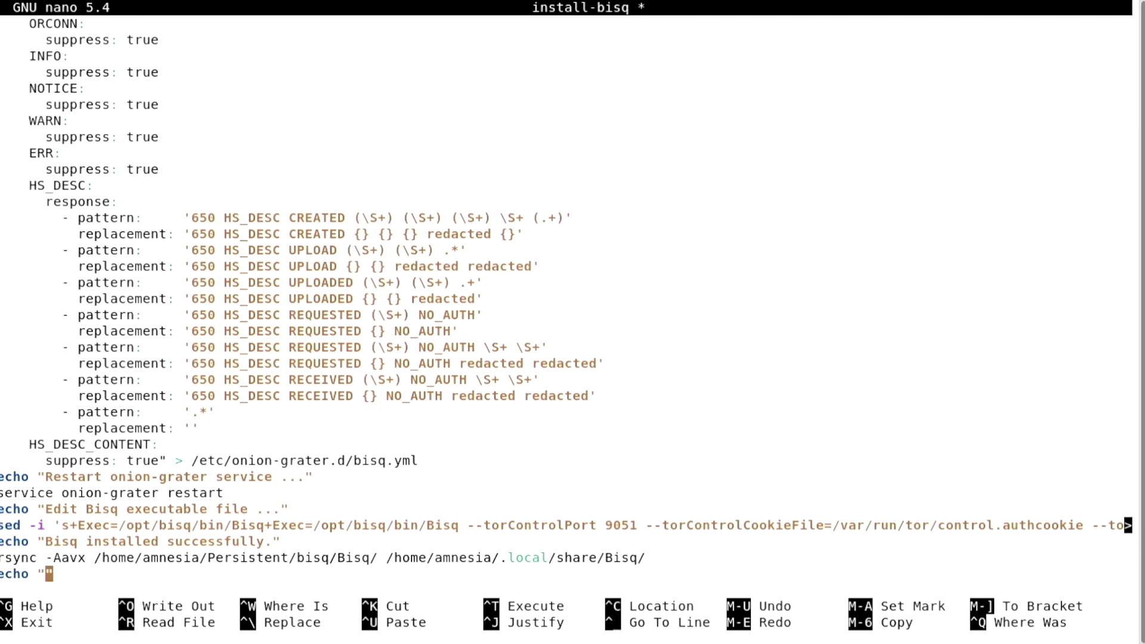
text(Data director)
text(y restored.)
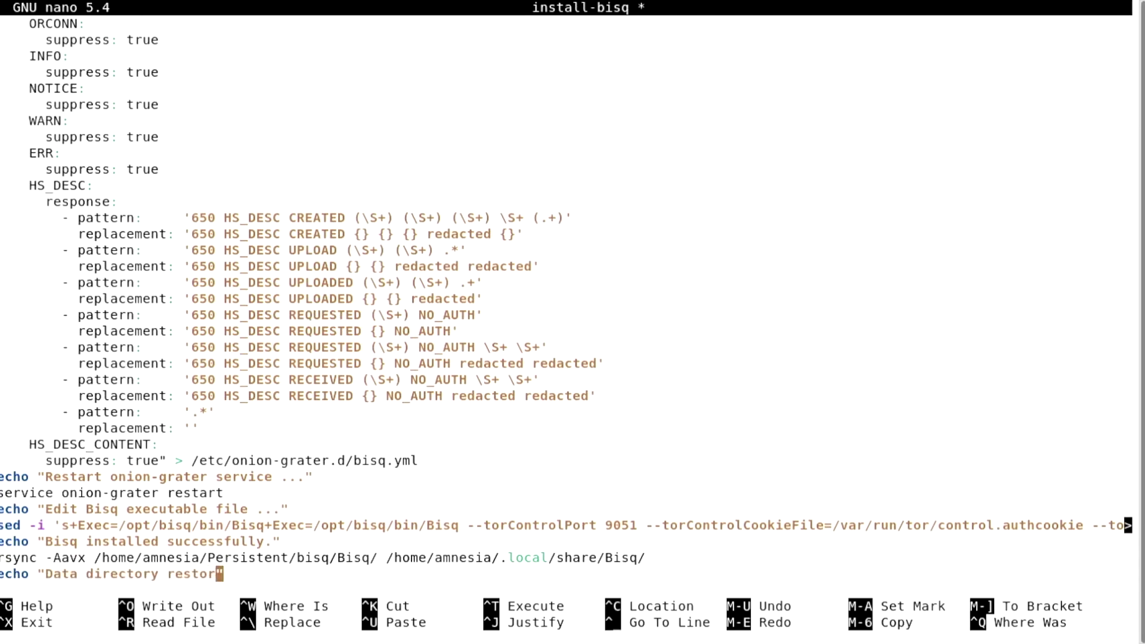
key(ctrl+x)
key(y)
key(Return)
Open run-bisq in nano and add a #!/bin/bash header and an 'rm -r /home/amnesia/Persistent/Bisq' line
text(na)
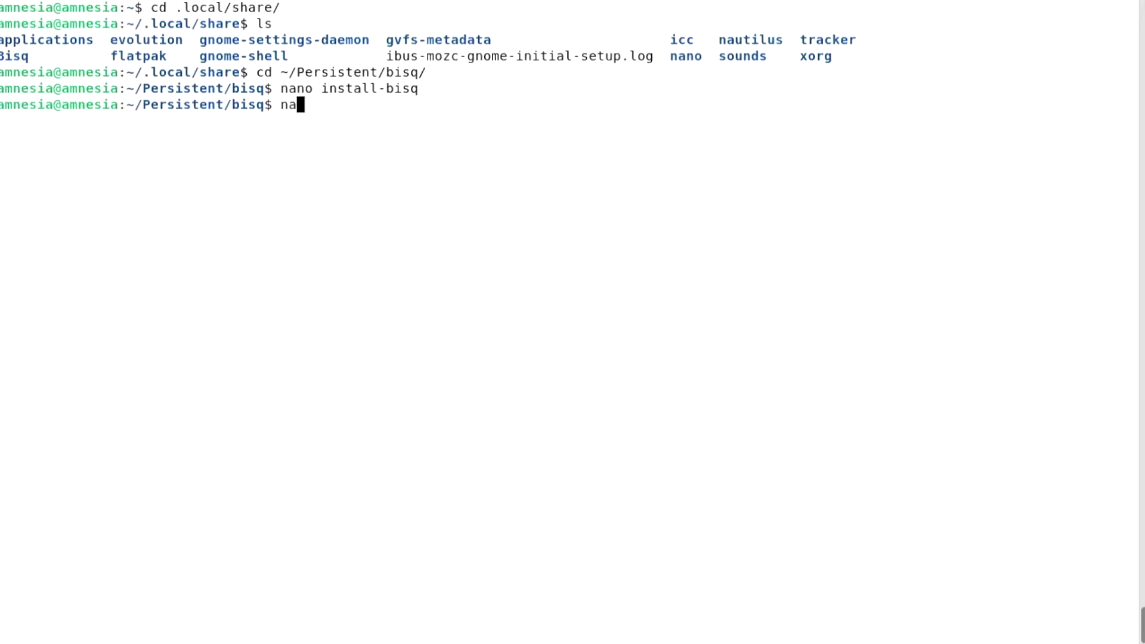
text(no run-bisq)
key(Return)
key(Return)
key(Up)
text(#!/bin/bash)
key(Return)
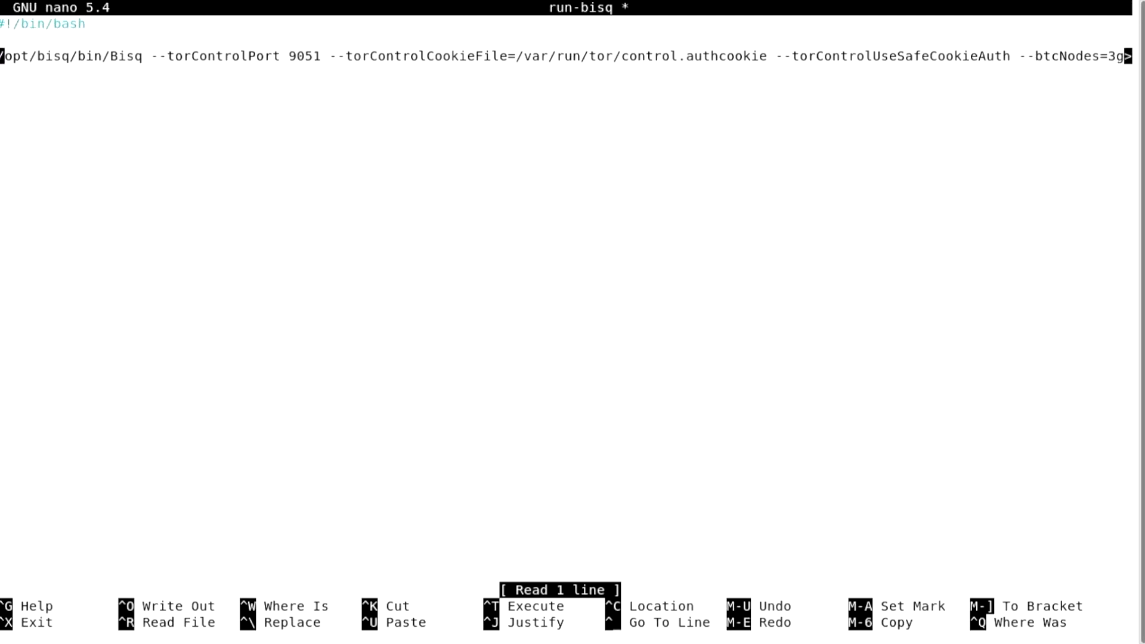
key(Down)
key(Down)
text(rm -r /home/amnesia/Persistent/Bisq)
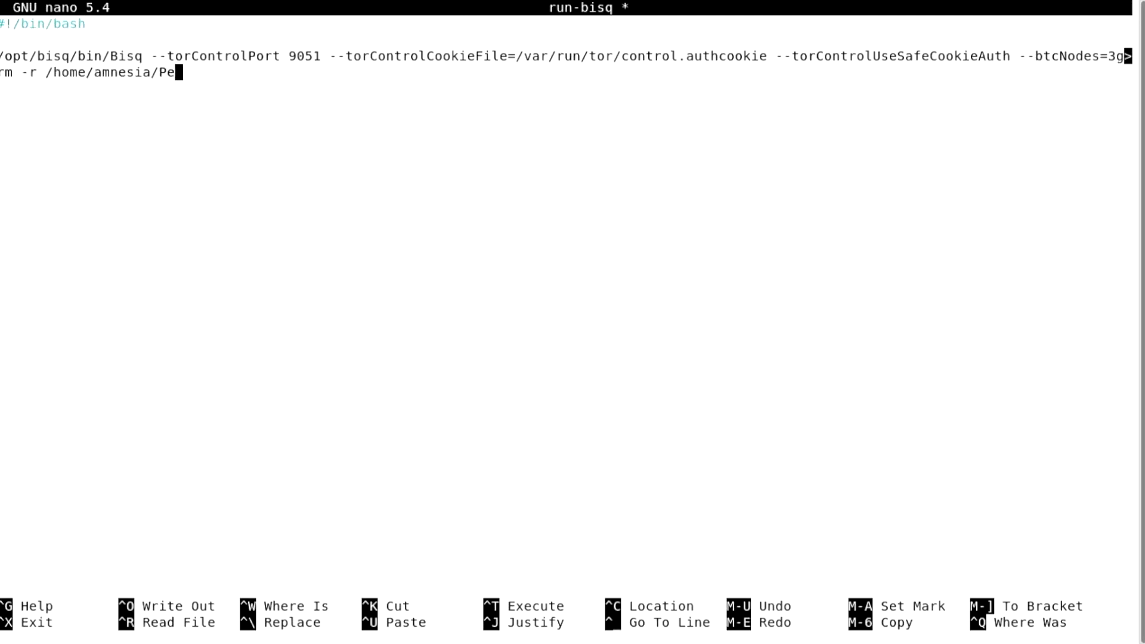
Add the rsync line copying ~/.local/share/Bisq/ to Persistent/bisq/Bisq and the storage echo message, then save
key(Return)
text(rsync -A)
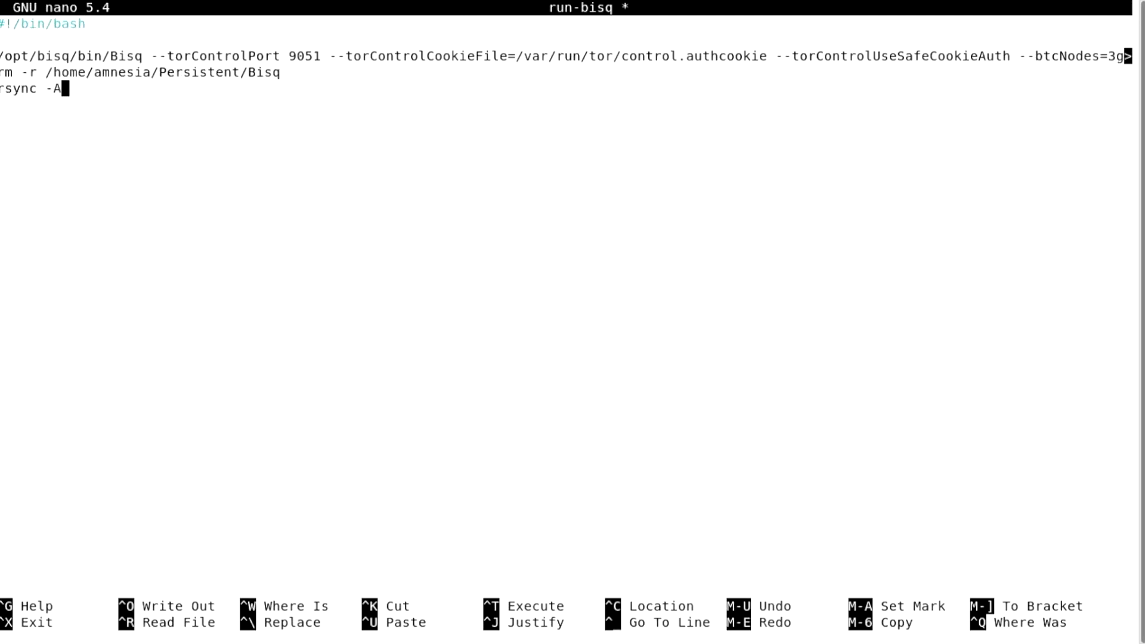
text(avx /home/amnesia/.local/share/Bisq/)
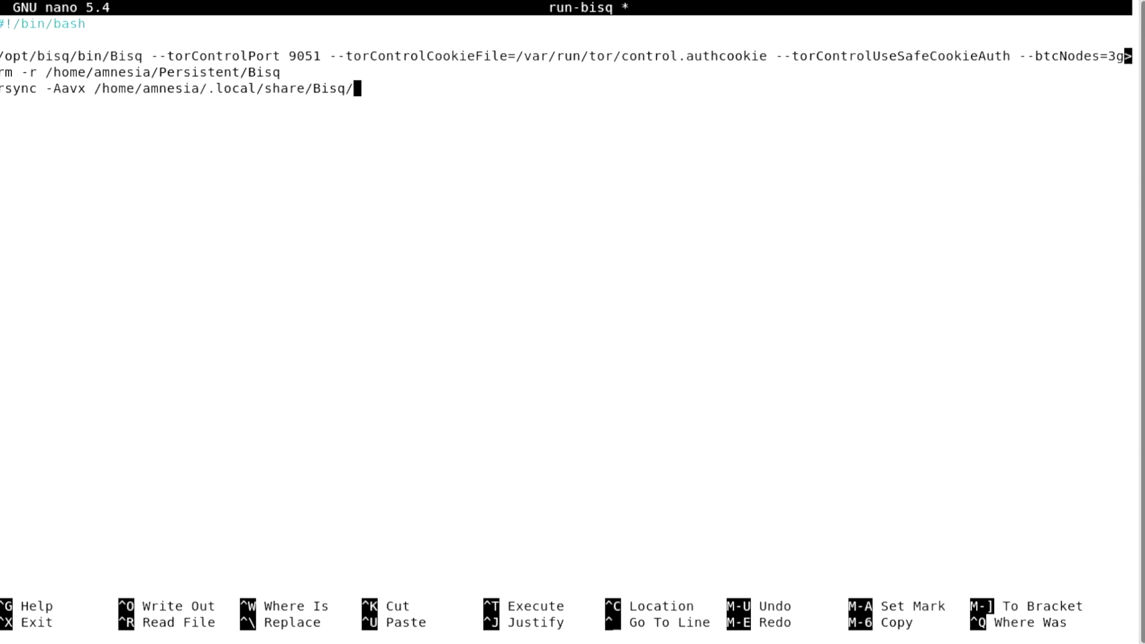
text( /home/amnesia/Pe)
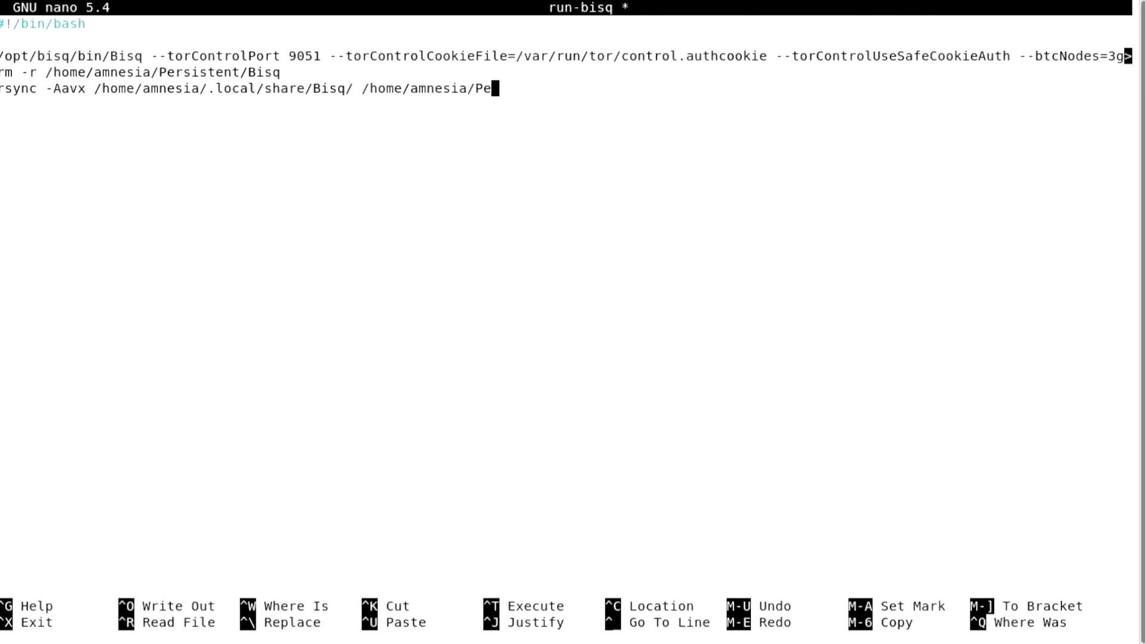
text(rsistent/bisq/Bisq)
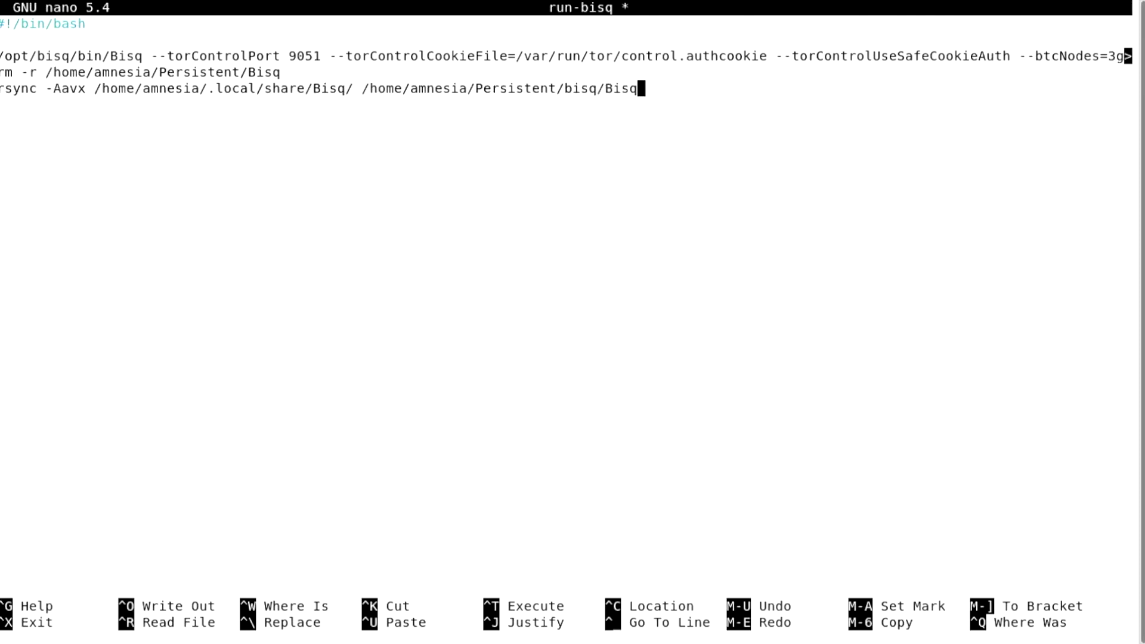
key(Return)
text(echo "")
key(Left)
text(Bisq data dire)
text(ctory stored at ~/)
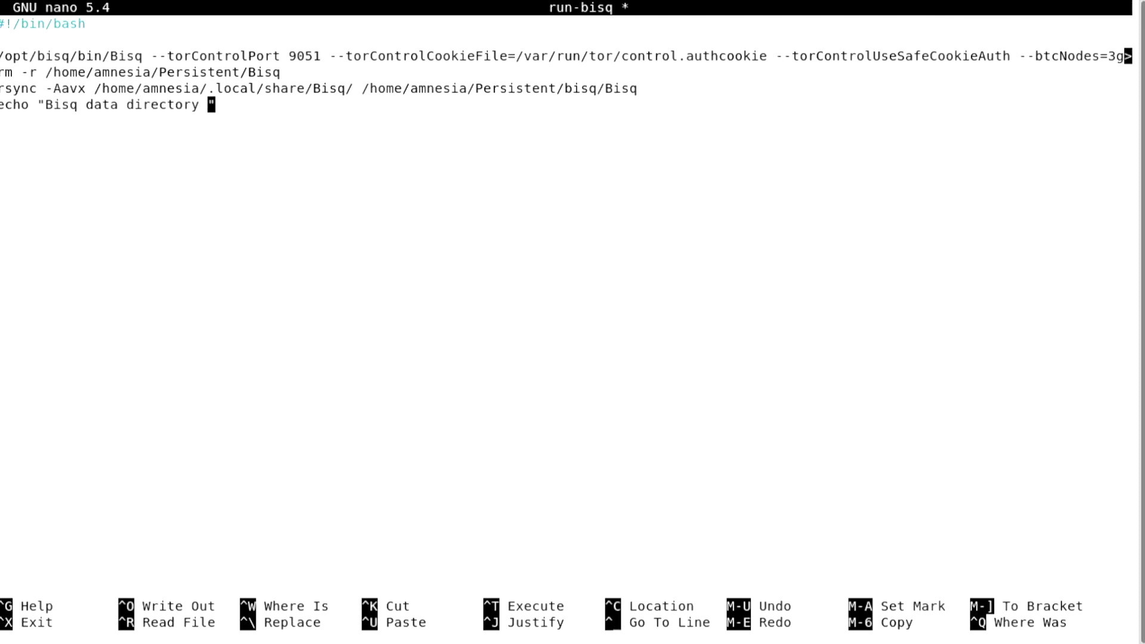
text(Persistent)
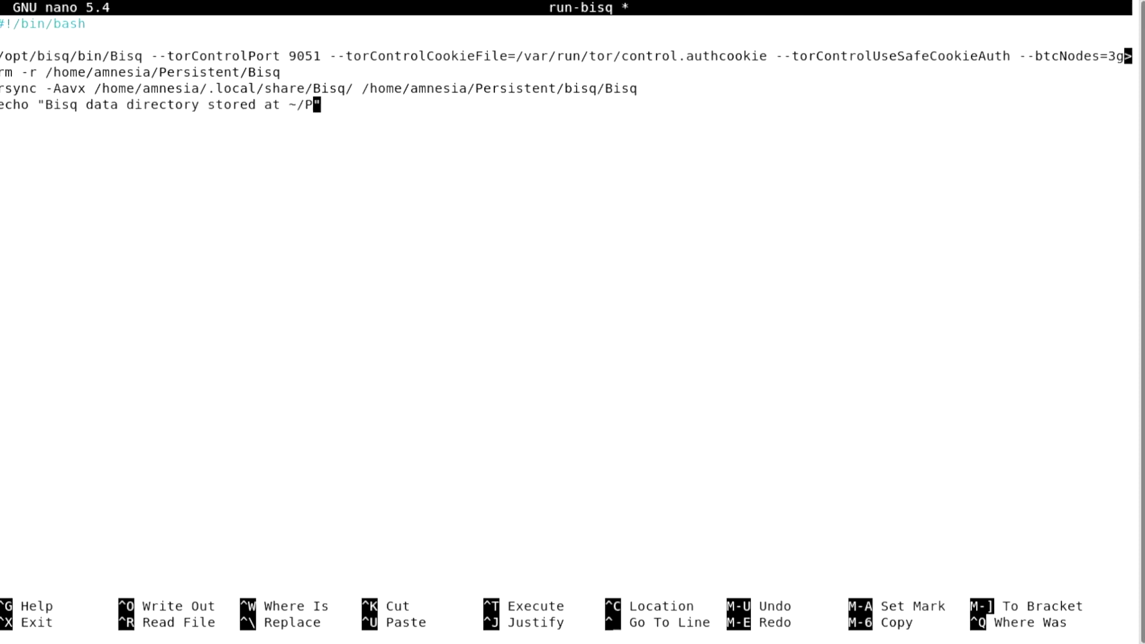
text(/bisq/Bisq)
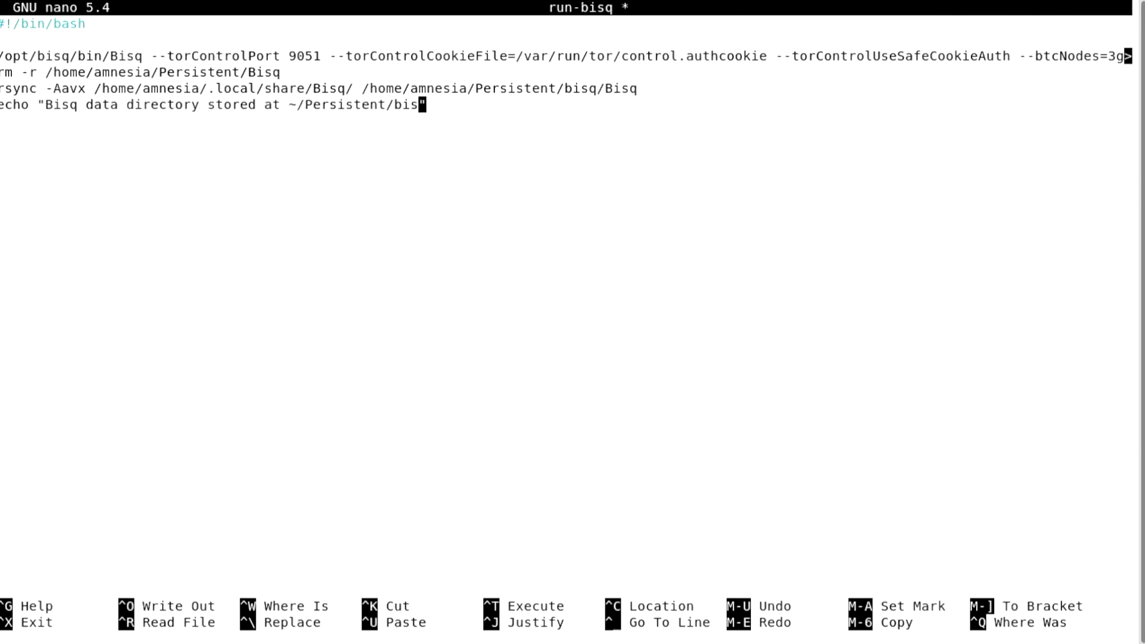
key(ctrl+x)
key(y)
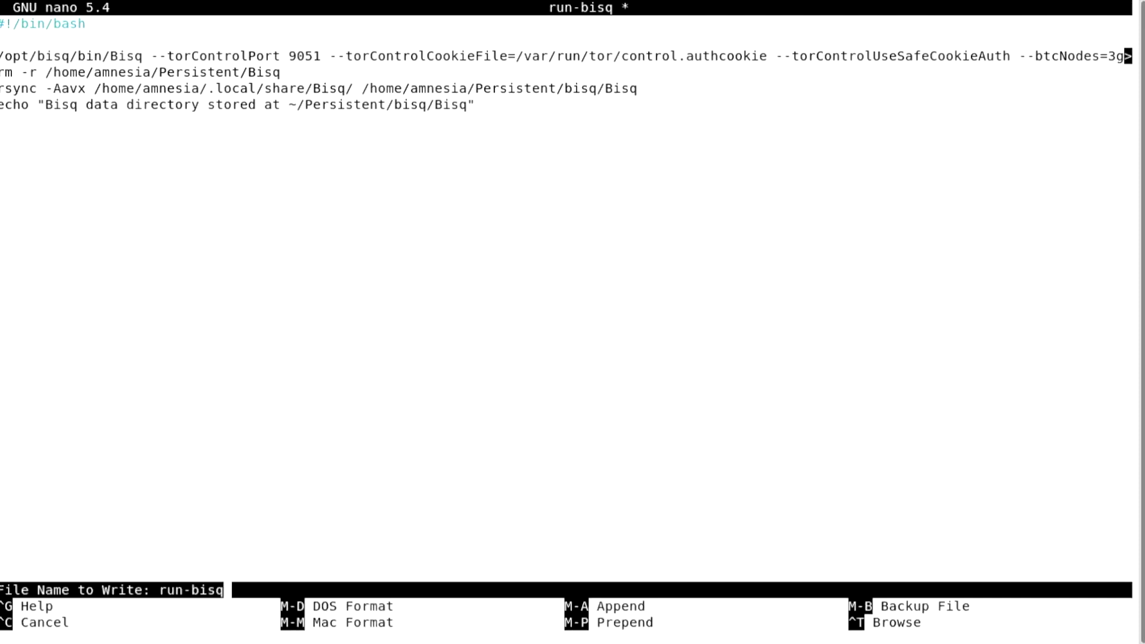
key(Return)
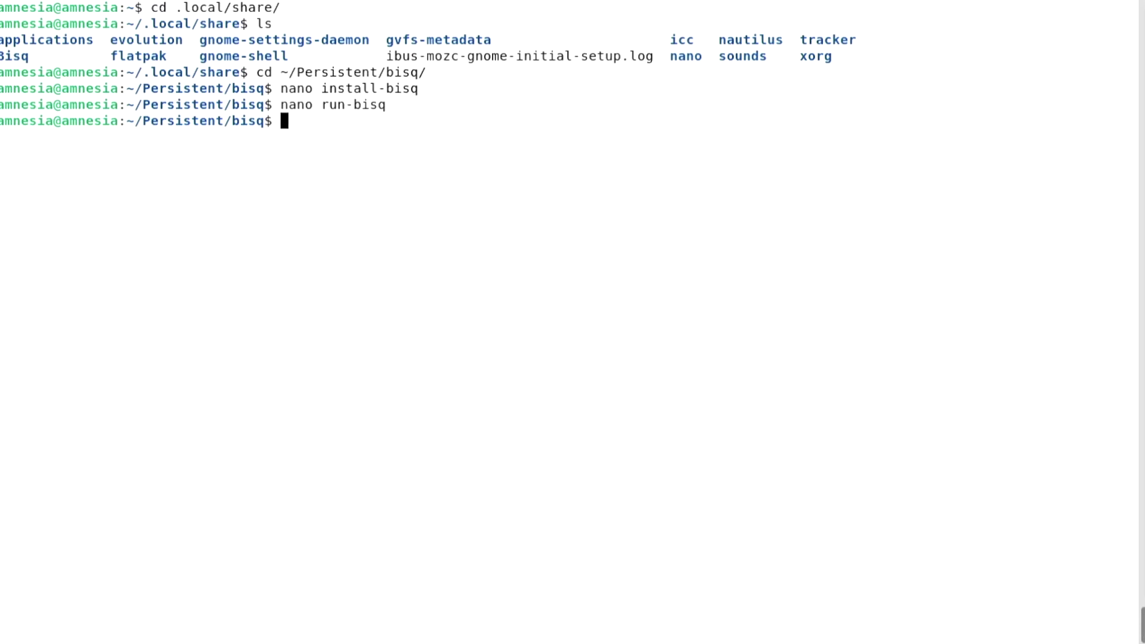
Run mv ~/.local/share/Bisq/ ./ in ~/Persistent/bisq, then list the folder to confirm
text(mv ~/.local/share/B)
key(Tab)
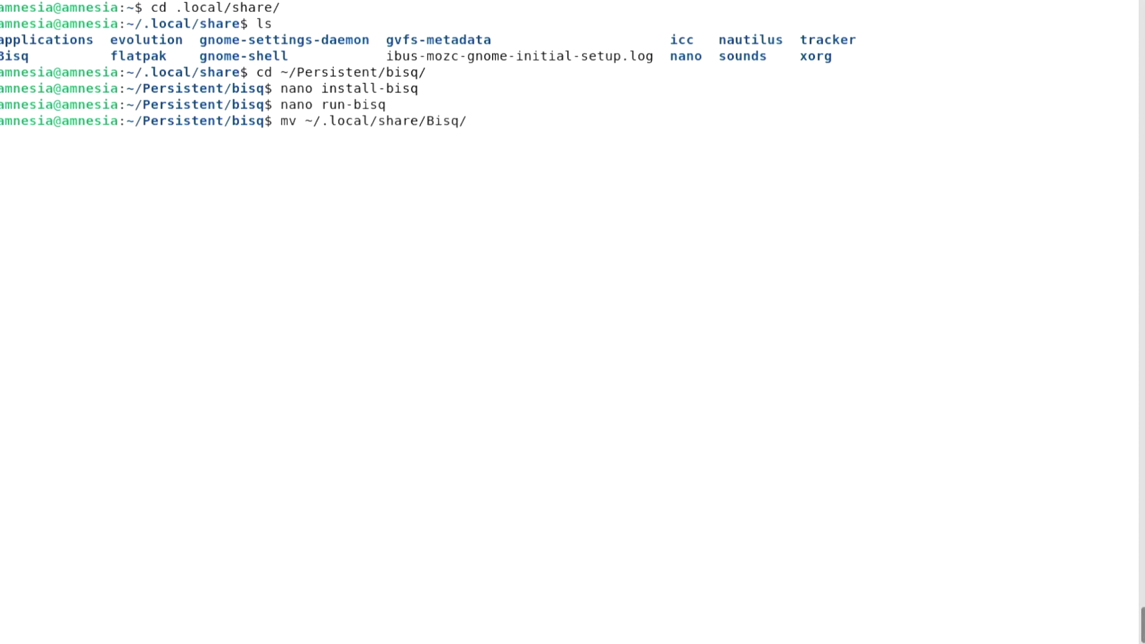
text(./)
key(Return)
text(ls)
key(Return)
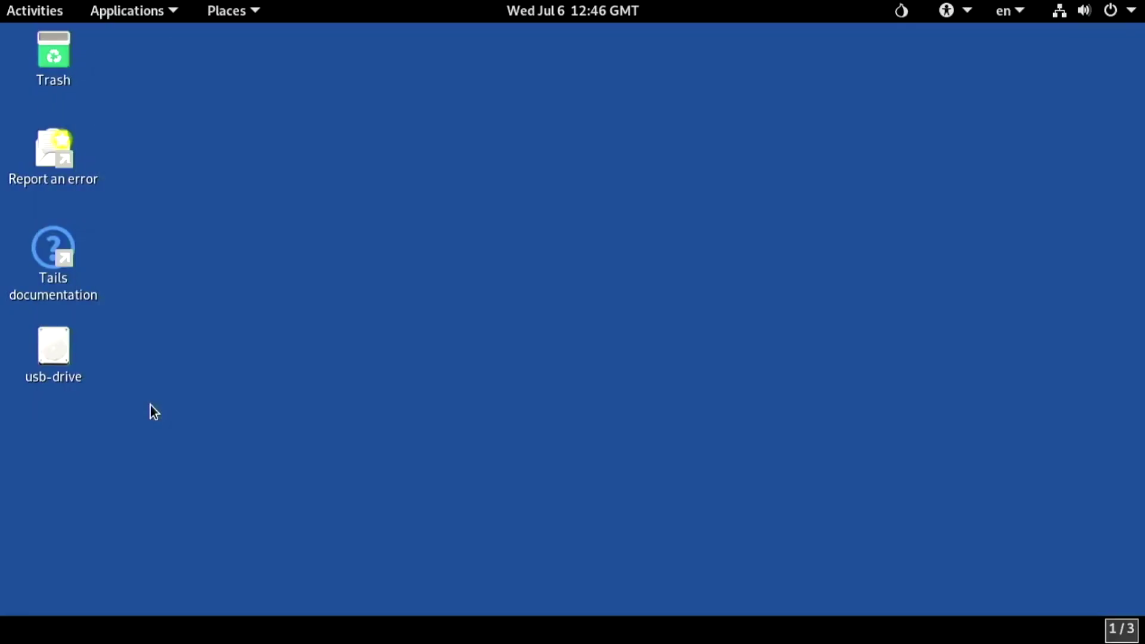
Restart Tails, then connect to Tor after boot and close the Tor Connection window
click(1131, 11)
click(987, 238)
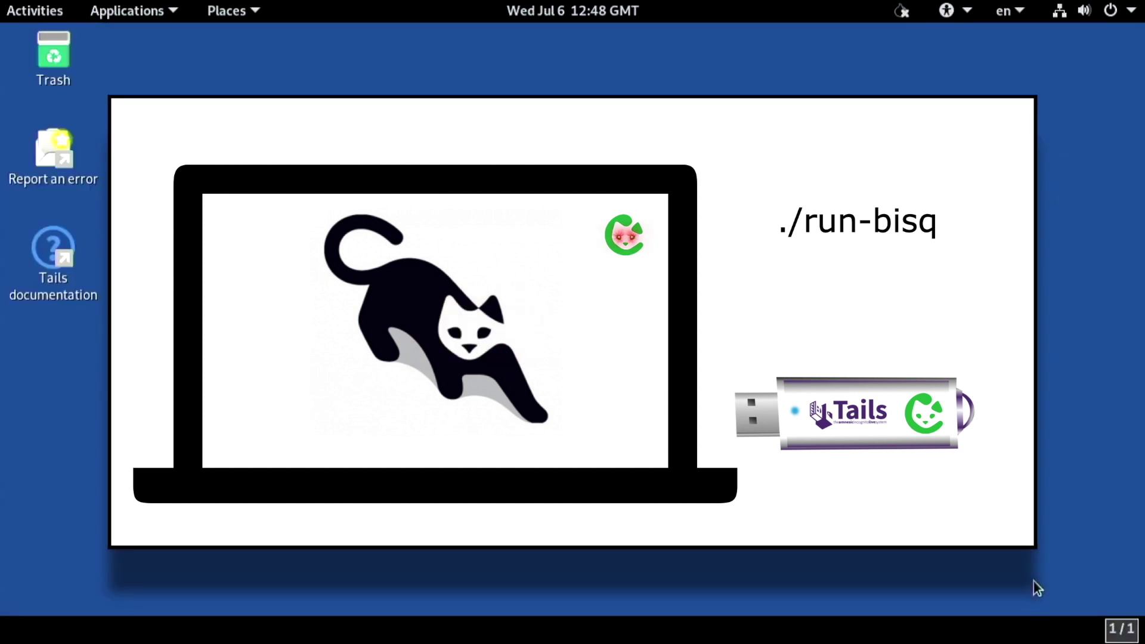
click(982, 571)
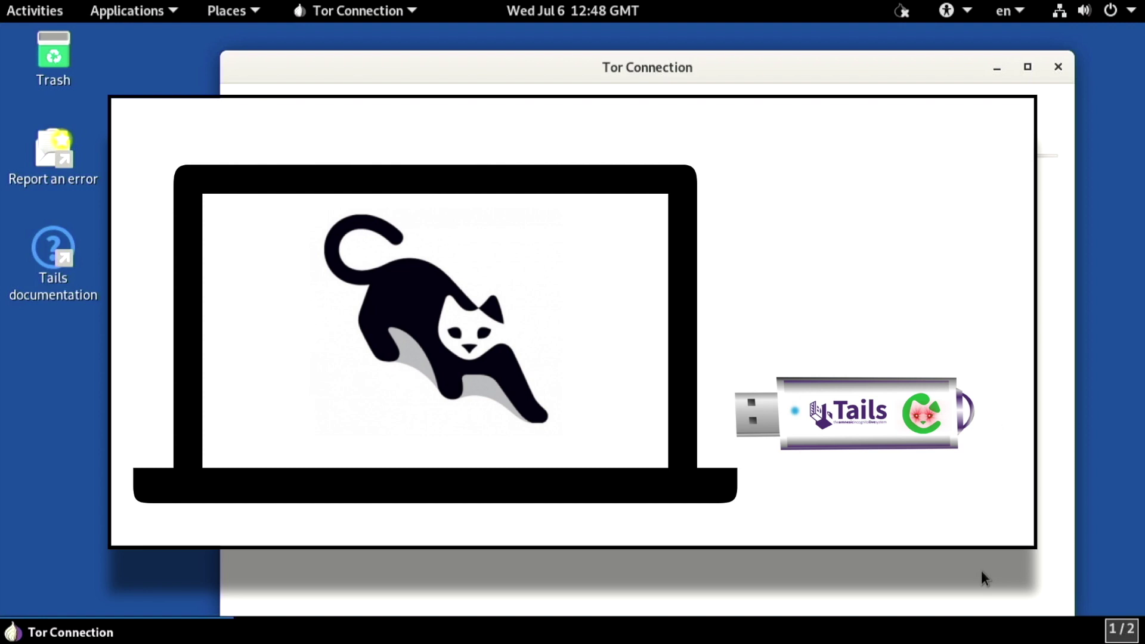
click(1060, 67)
right_click(560, 295)
Open a full-screen Terminal, go to ../Persistent/bisq/ and run sudo ./install-bisq with the administration password
click(617, 434)
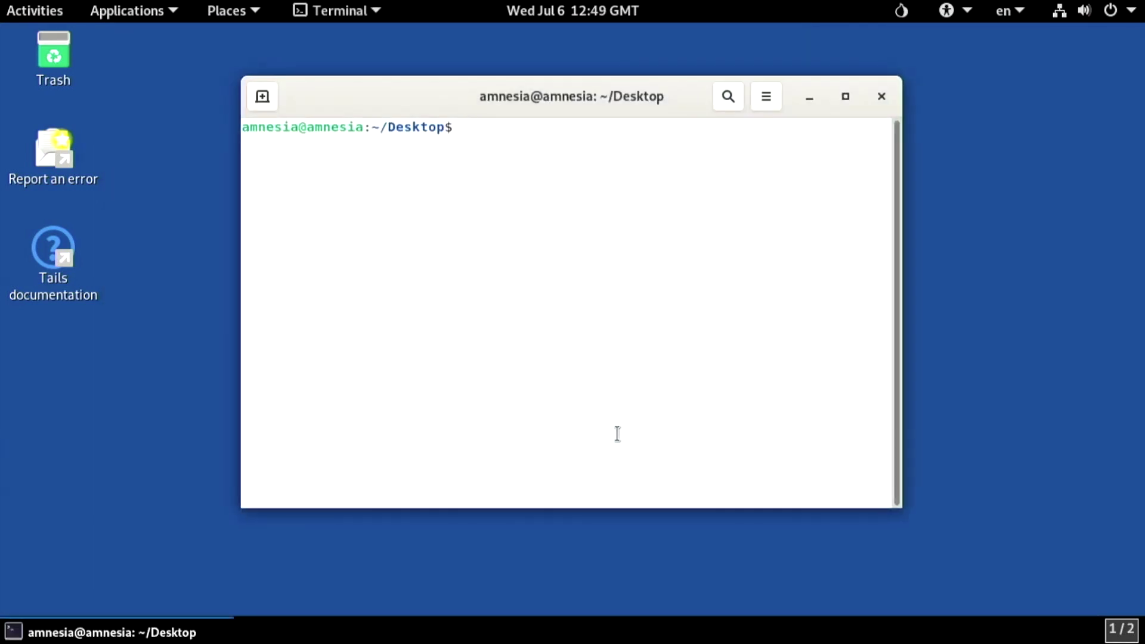
key(F11)
text(cd ../Persistent/)
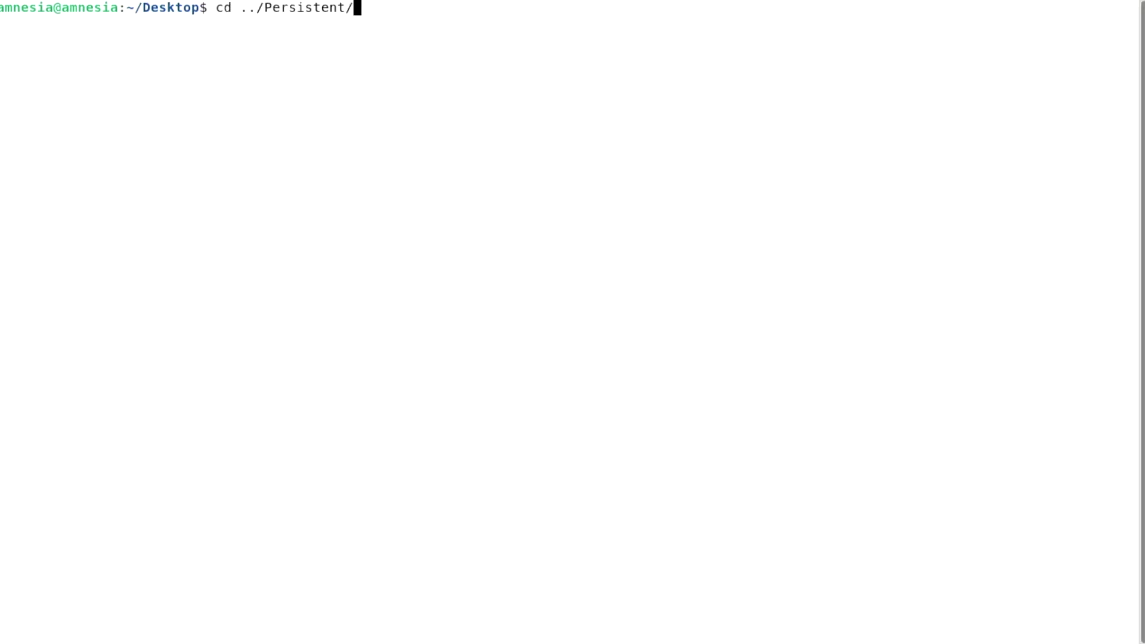
text(bisq/)
key(Return)
text(sudo ./install-bisq)
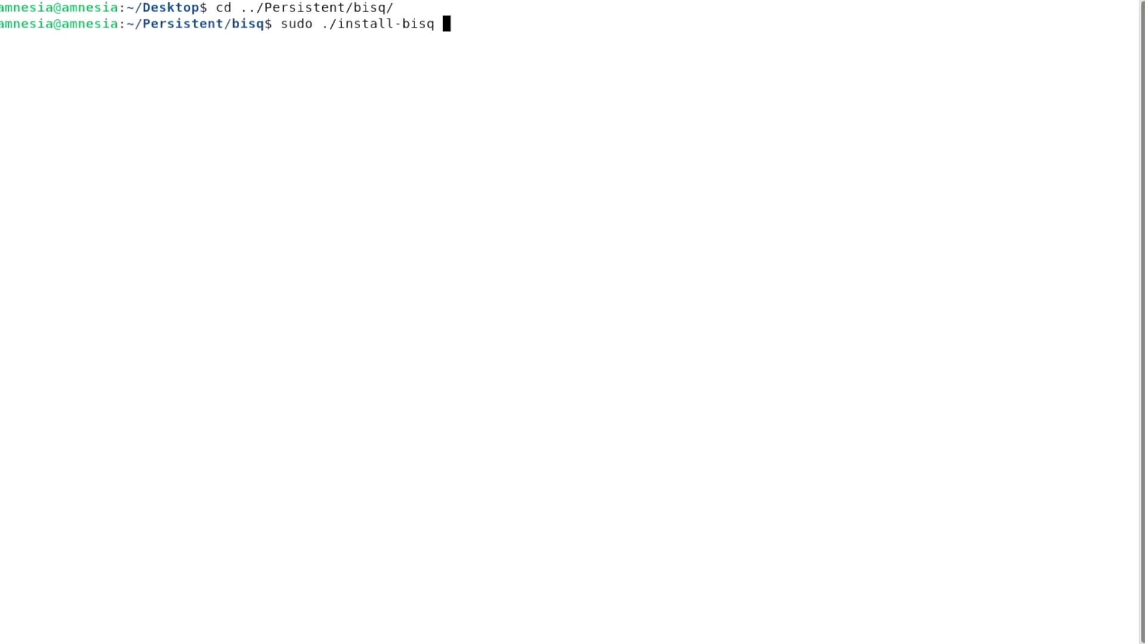
key(Return)
text(***)
key(Return)
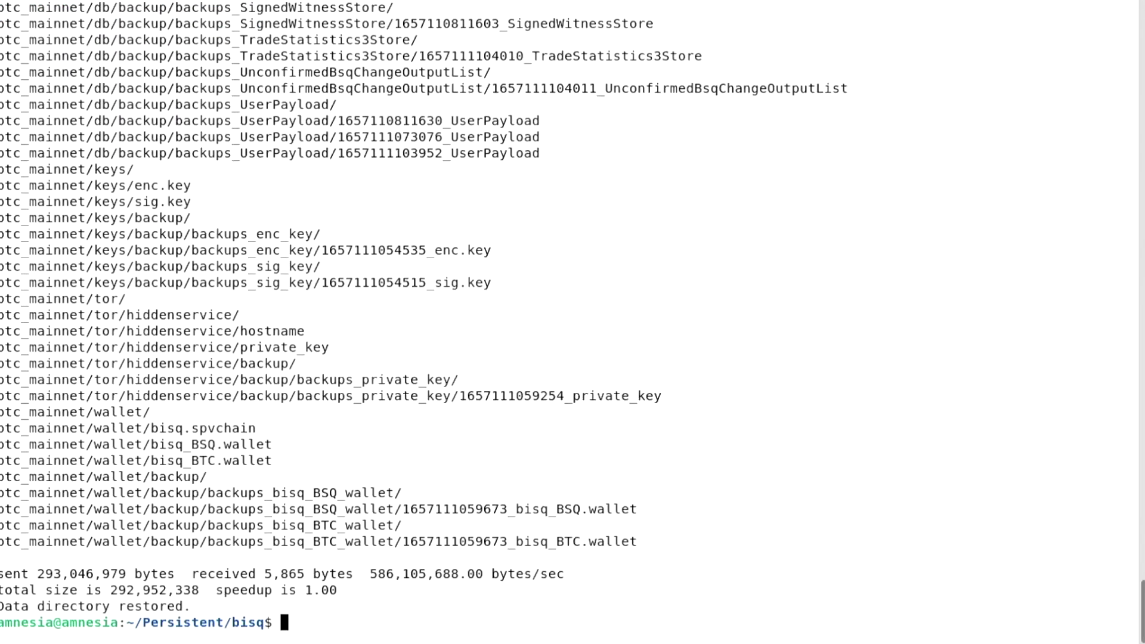
Clear the terminal and launch Bisq with ./run-bisq
key(ctrl+l)
text(./run-bisq)
key(Return)
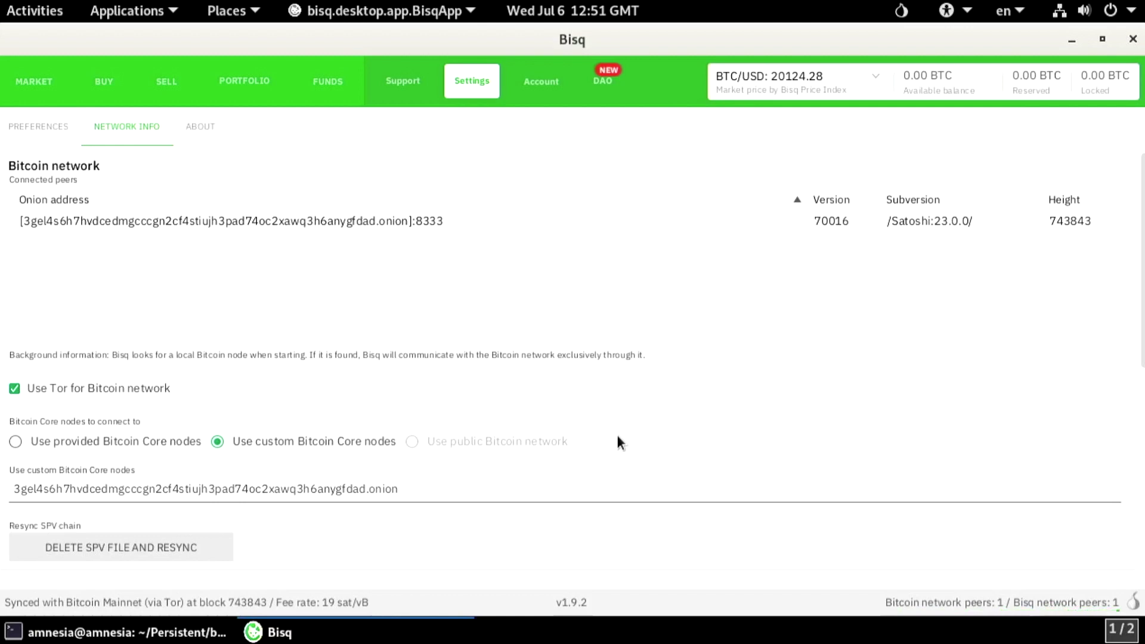
Enable Use dark mode in Bisq Preferences, then close Bisq and check the saved-data message
click(20, 127)
scroll(113, 312, down, 5)
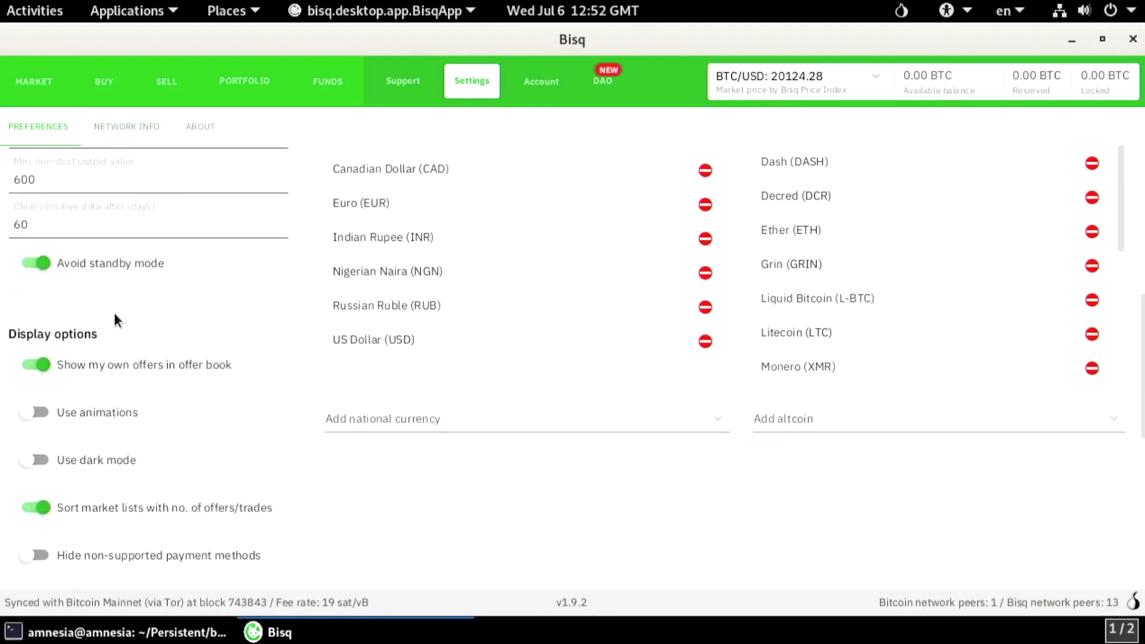
click(38, 460)
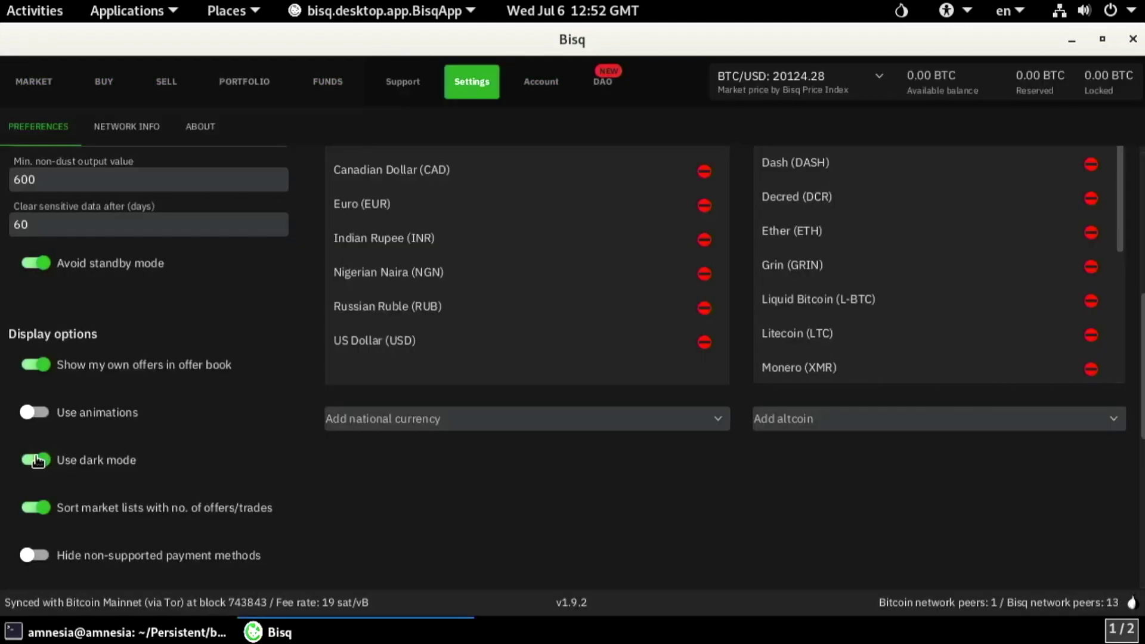
click(122, 131)
click(1133, 39)
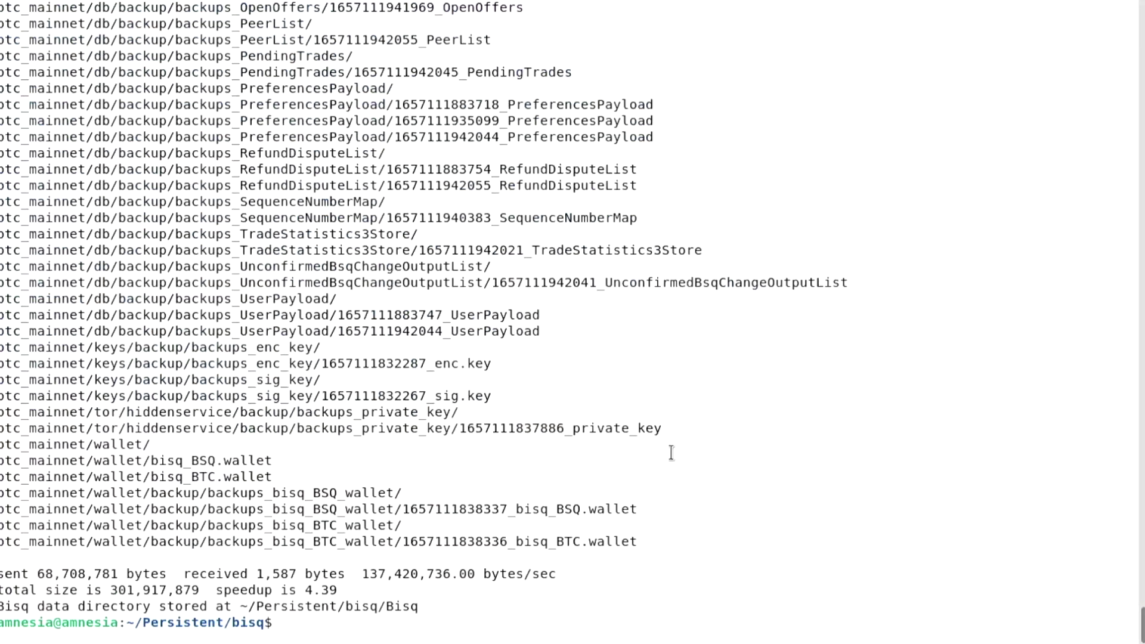
triple_click(337, 604)
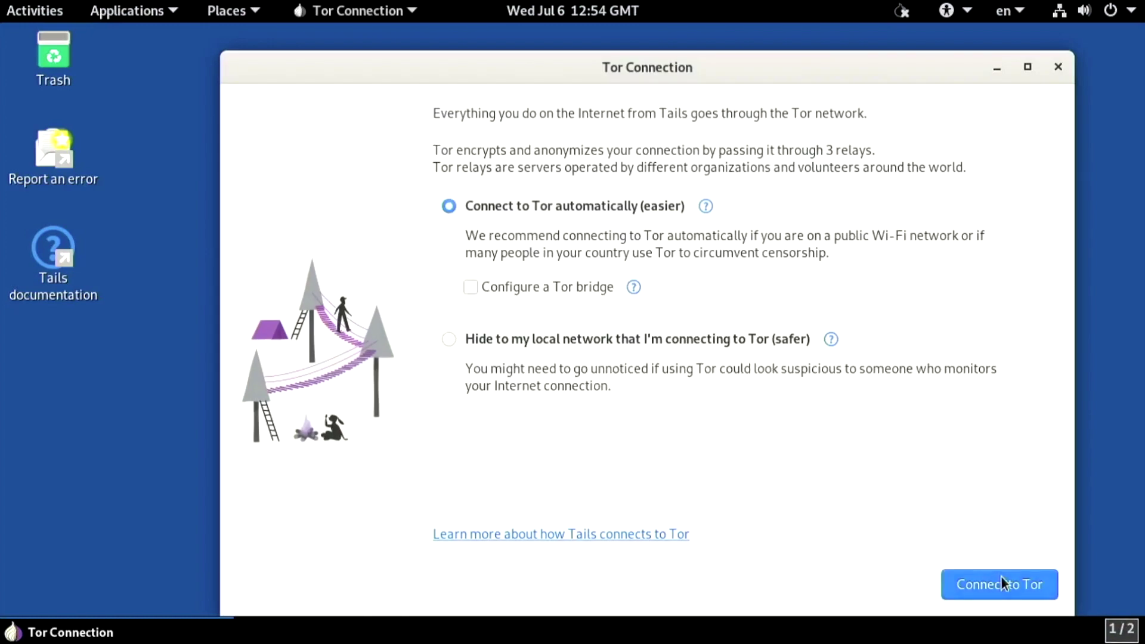
Connect to Tor and open a full-screen Terminal from the desktop
click(1002, 581)
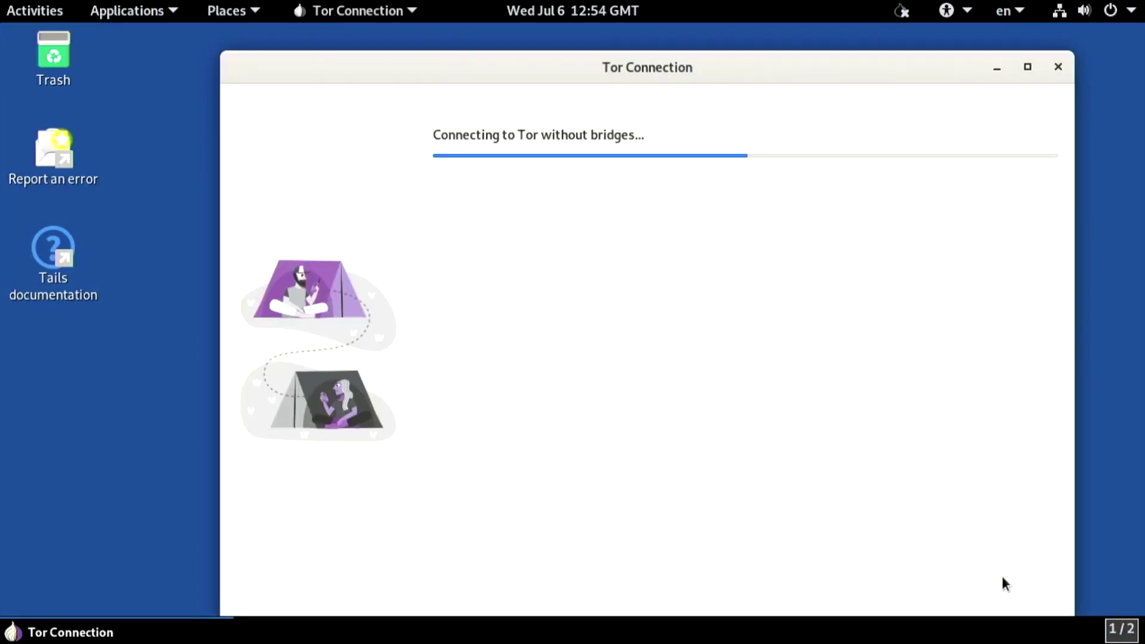
click(1058, 67)
right_click(1057, 67)
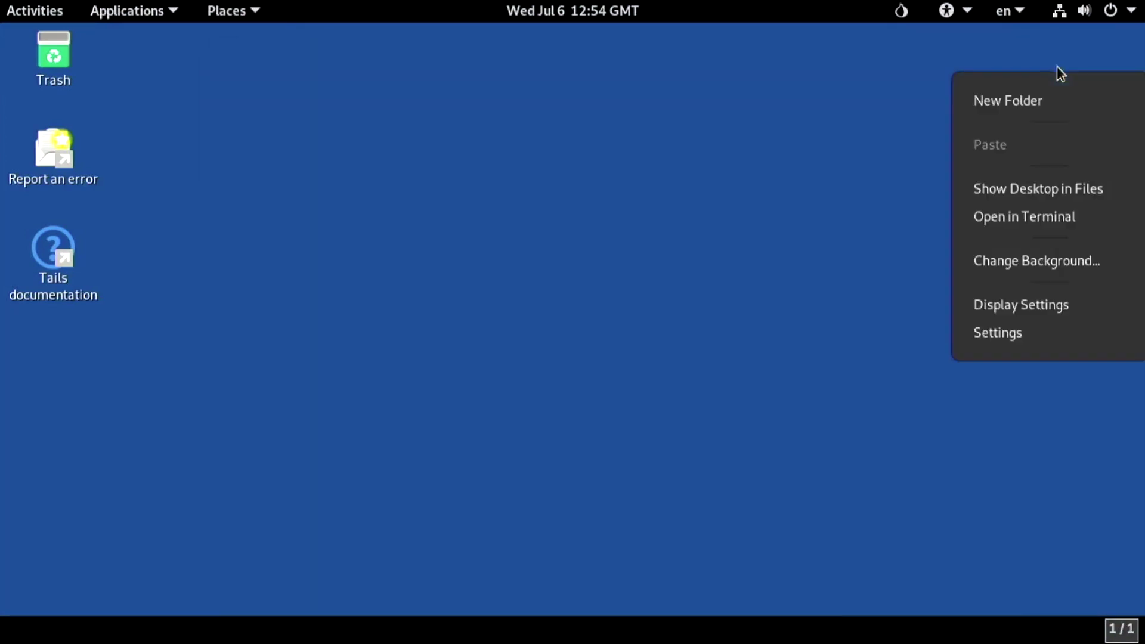
click(1042, 227)
key(F11)
In ../Persistent/bisq/, run sudo ./install-bisq with the password, then launch ./run-bisq
text(cd ..)
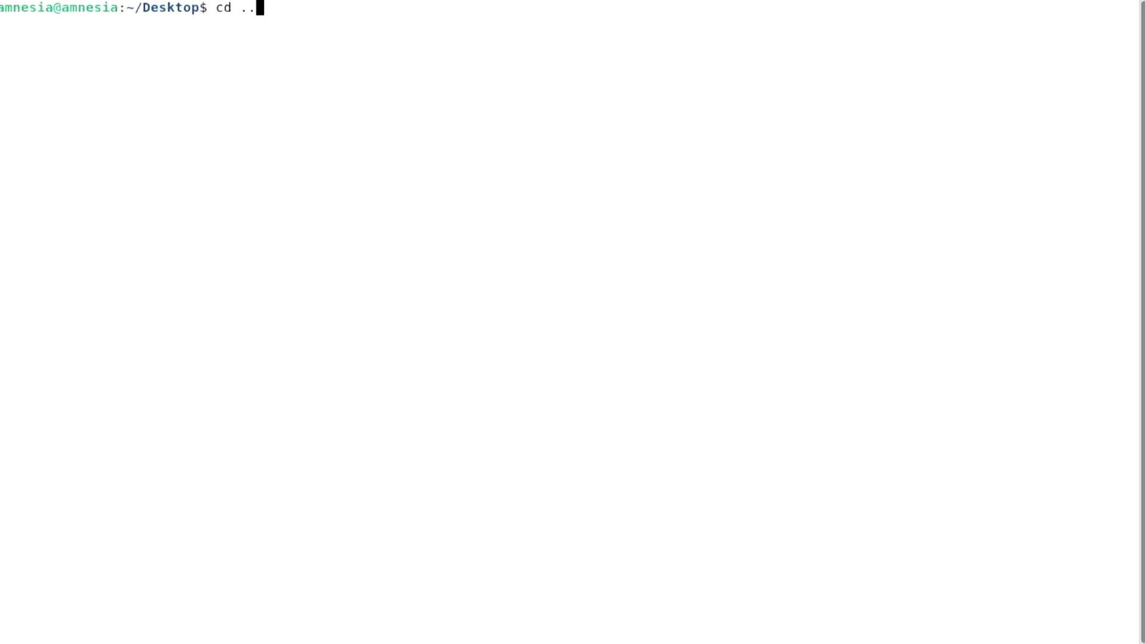
text(/Persistent/bisq/)
key(Return)
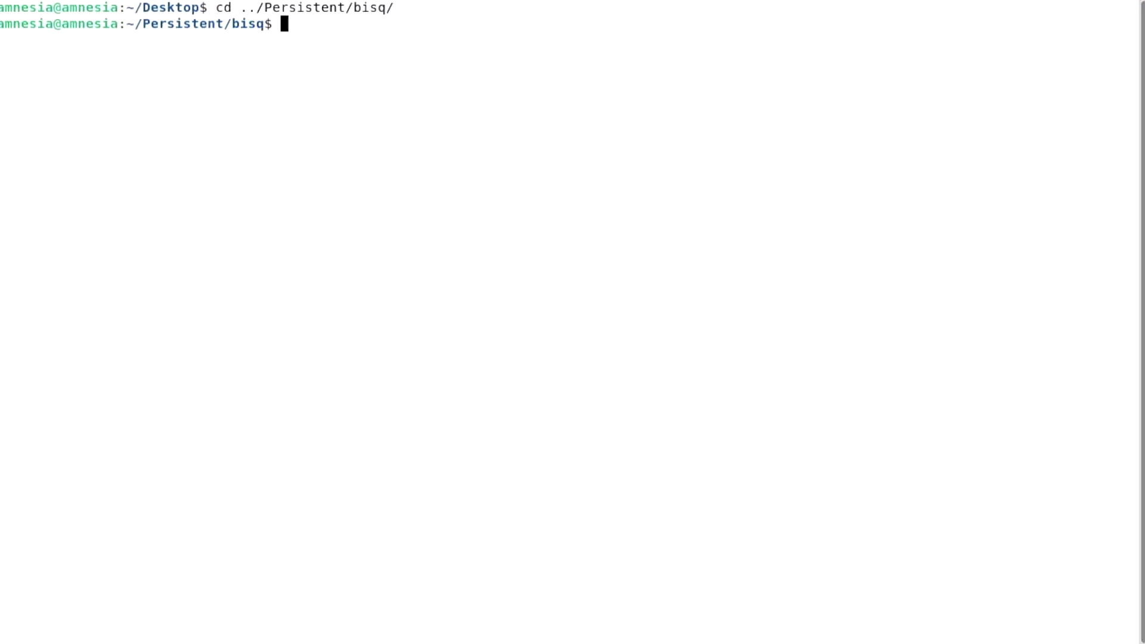
text(sudo ./install-bisq)
key(Return)
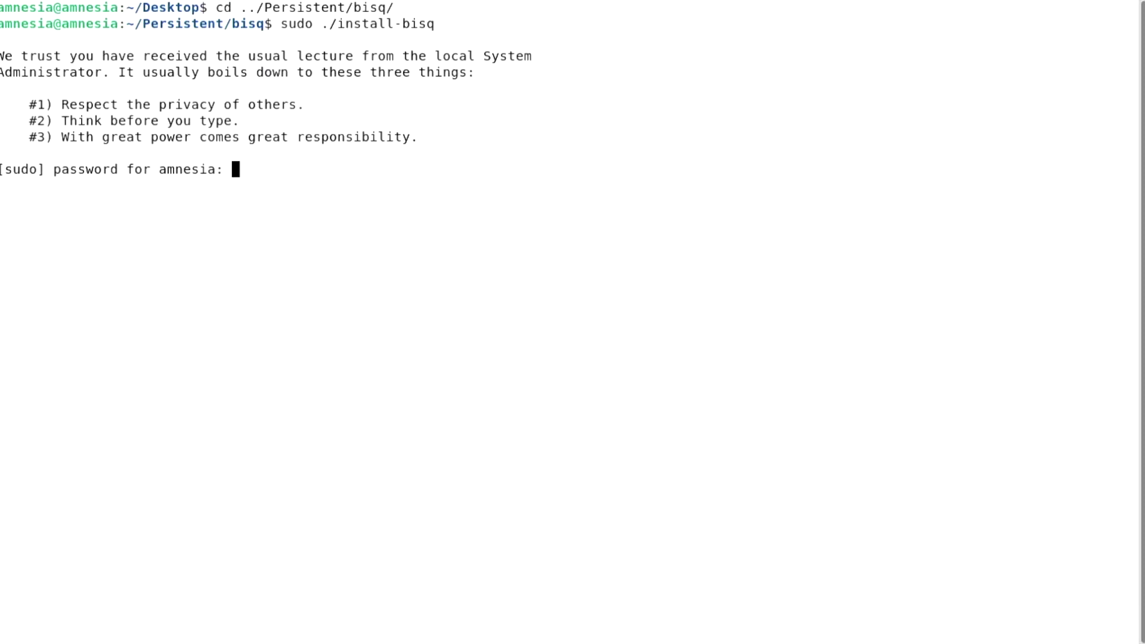
key(Return)
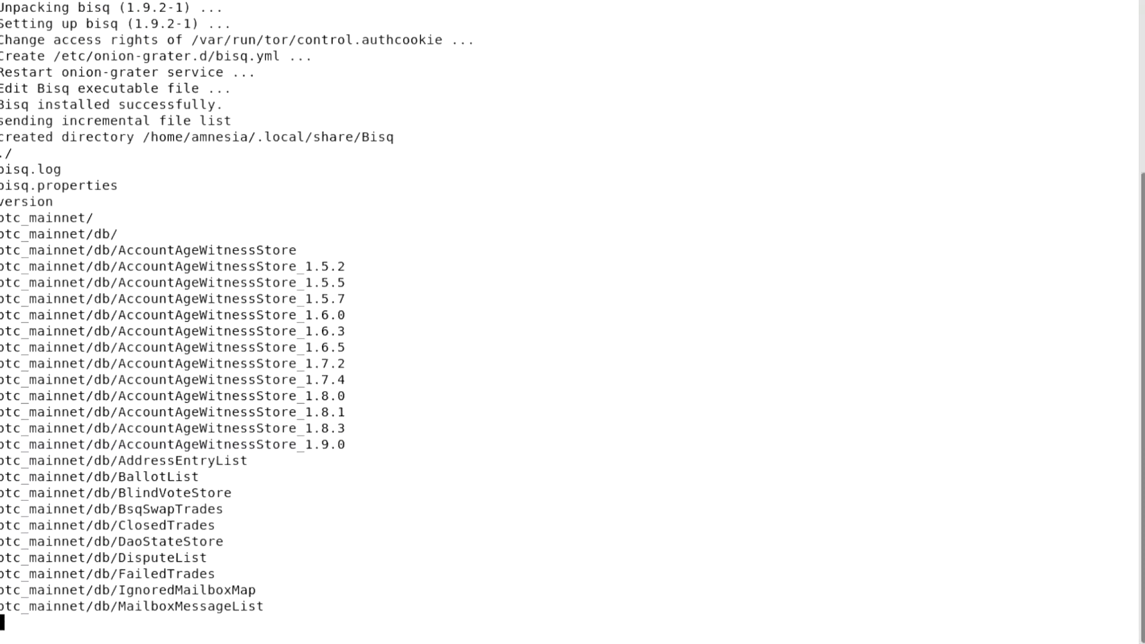
text(./run-bisq)
key(Return)
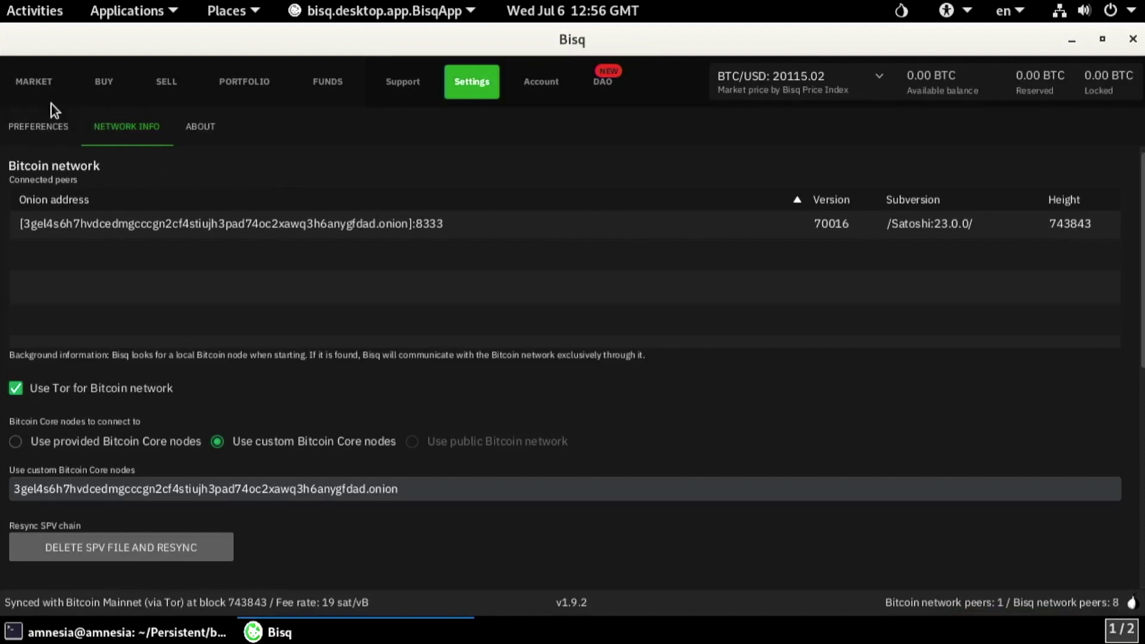
Open the MARKET tab to view the USD – US Dollar offer book
click(34, 82)
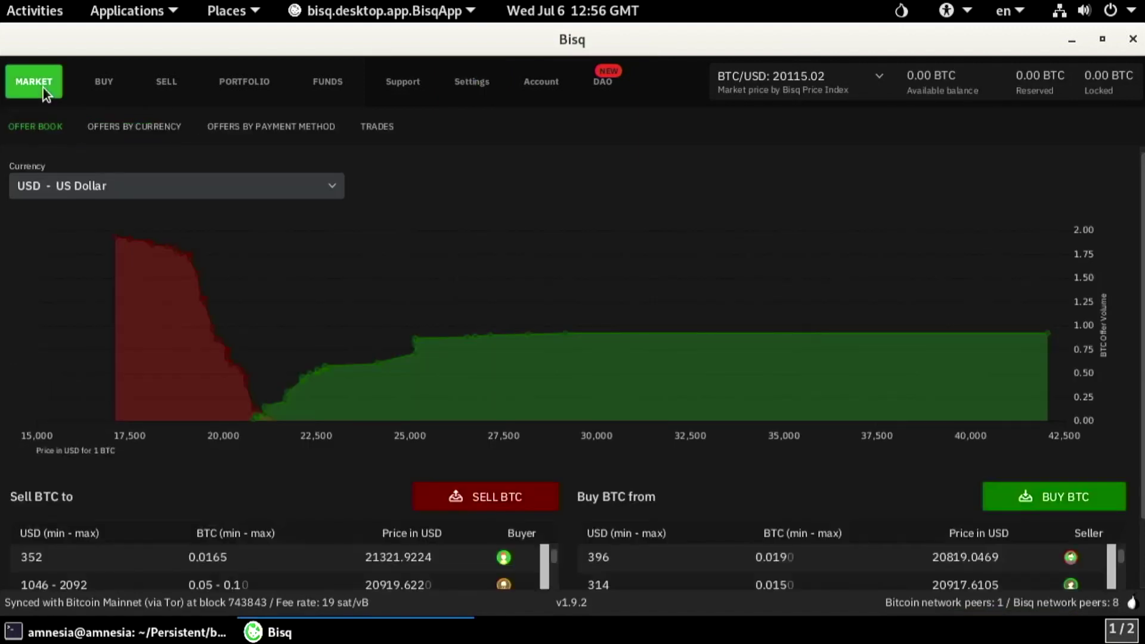